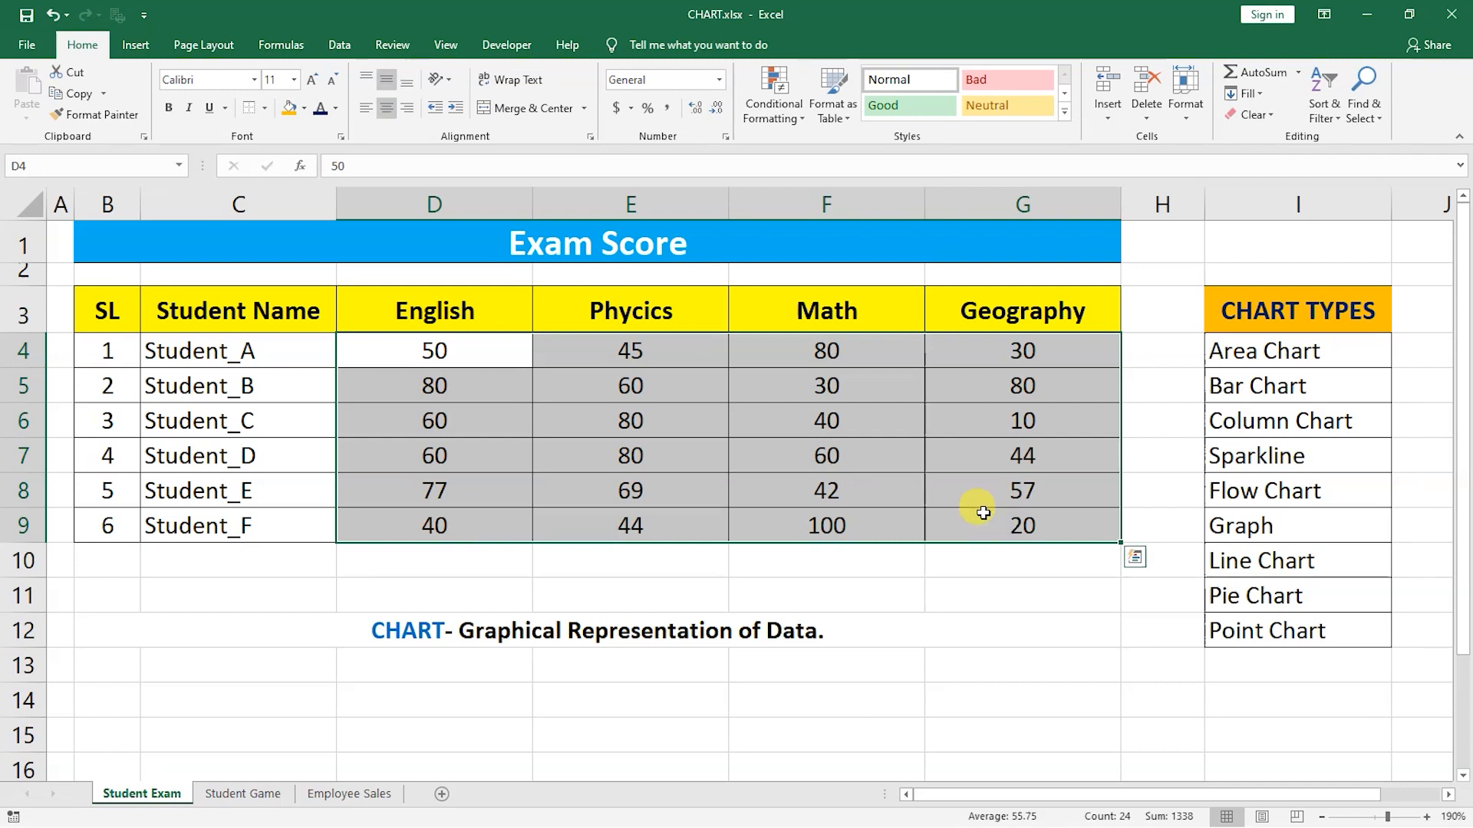
Examine the exam score table by selecting its whole area and then each column of student names and subject scores.
left_click(836, 427)
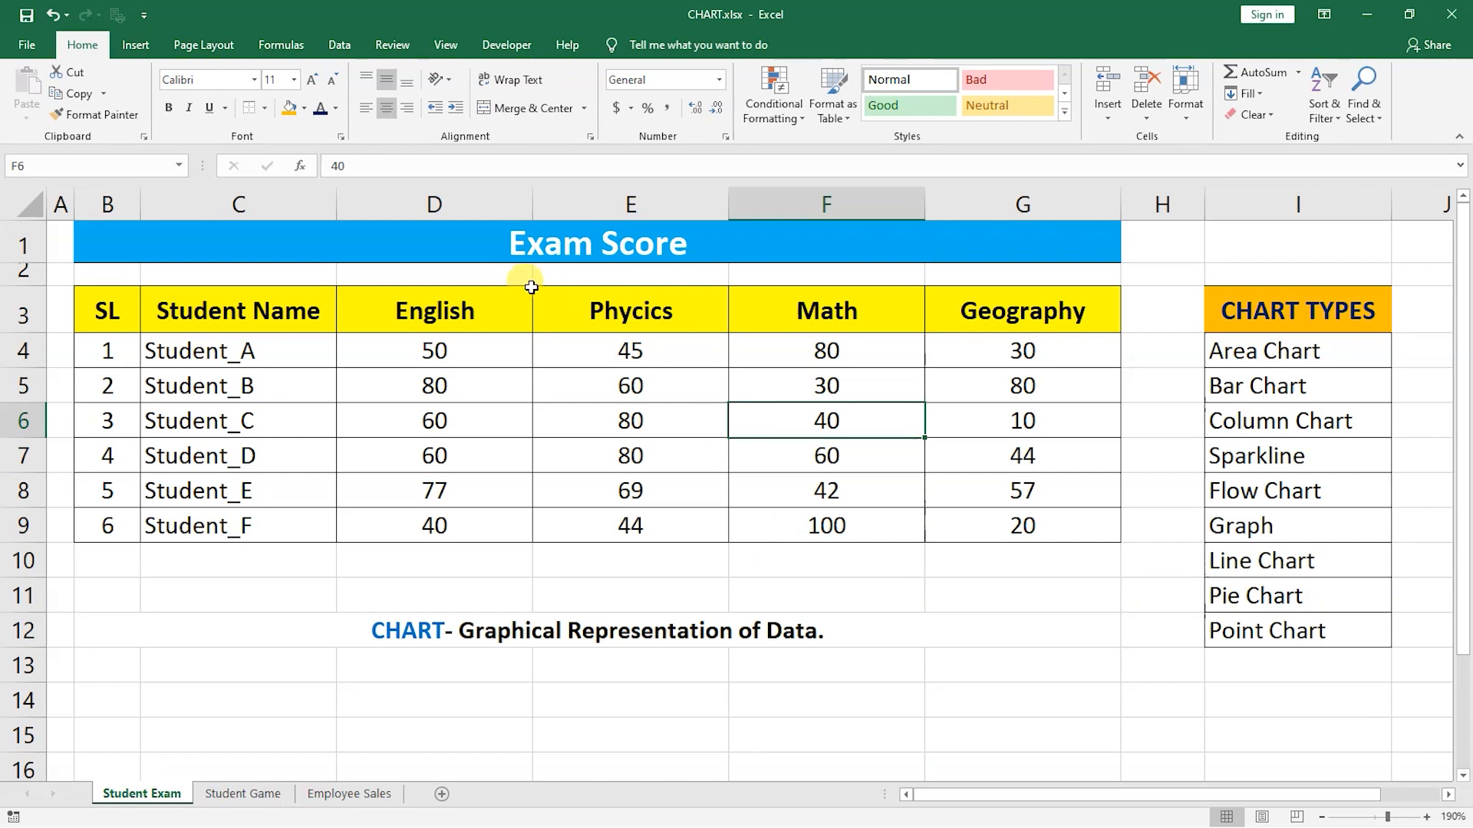
left_click_drag(697, 240, 700, 510)
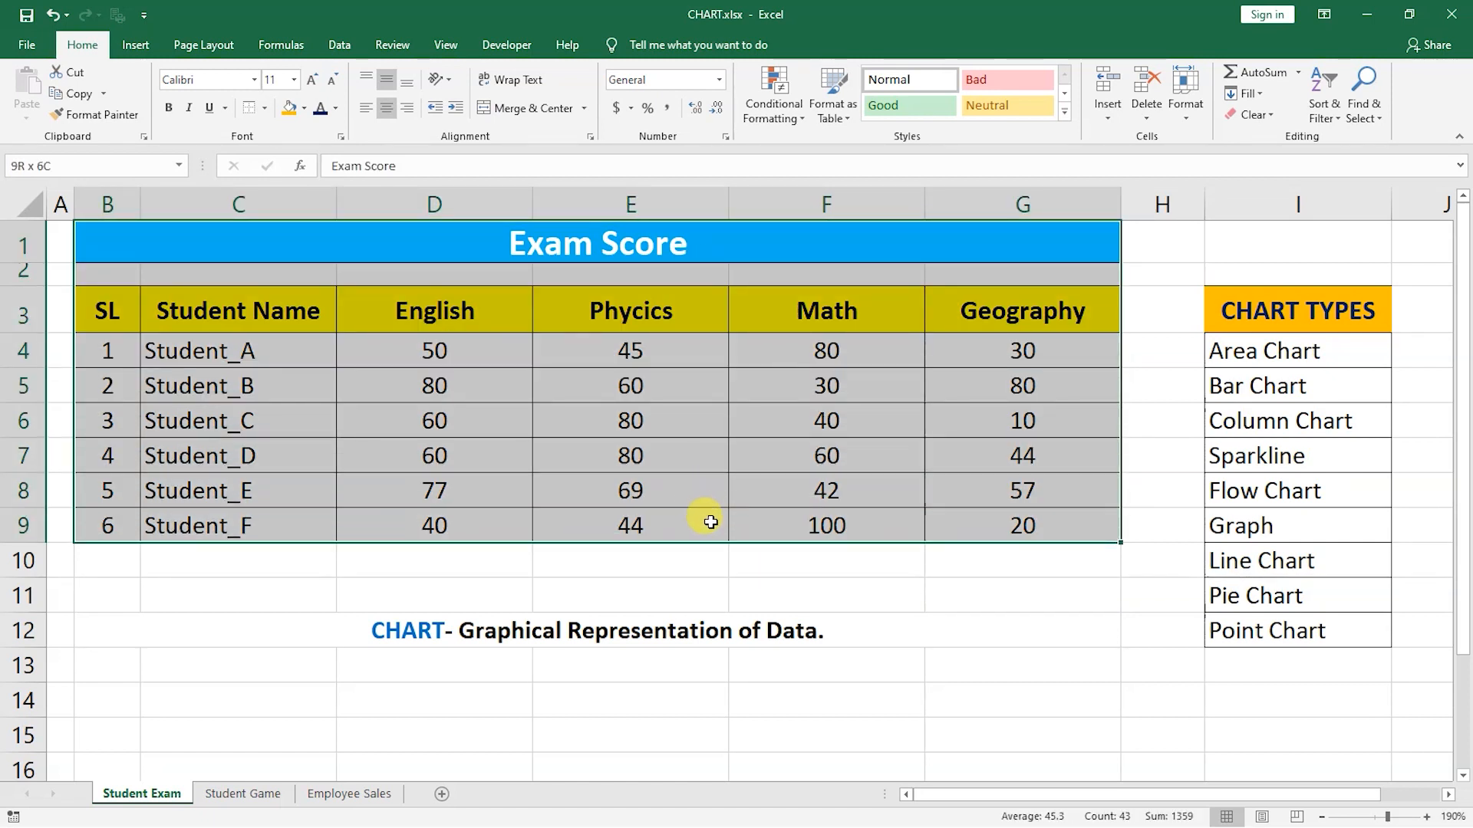
left_click(631, 455)
left_click_drag(289, 343, 300, 527)
left_click_drag(507, 323, 996, 319)
left_click_drag(430, 362, 491, 564)
left_click_drag(661, 349, 677, 566)
left_click_drag(810, 355, 825, 530)
left_click_drag(1012, 351, 1021, 528)
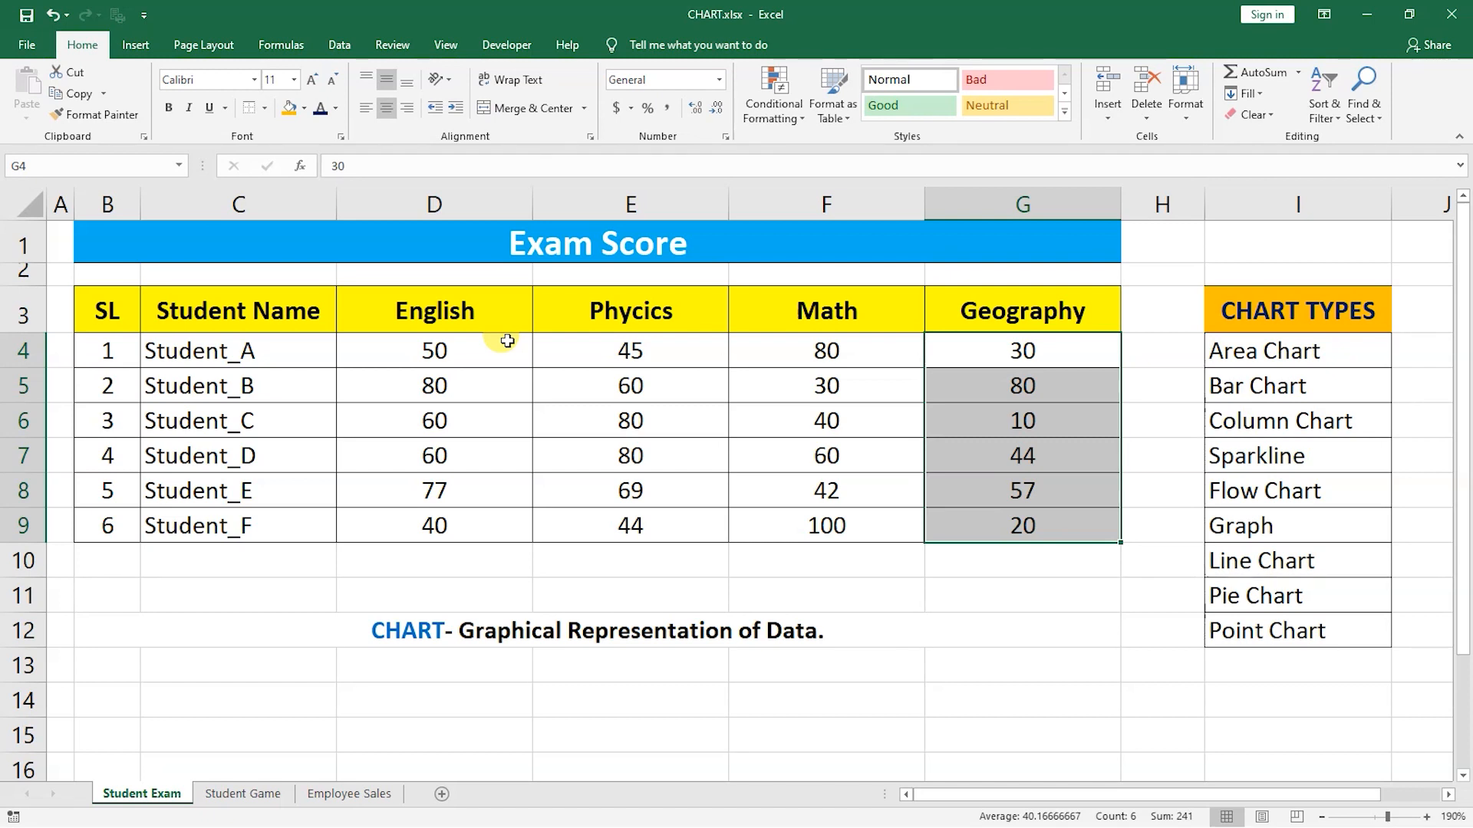
Step through the list of chart types from Area Chart down to Point Chart.
left_click(1329, 349)
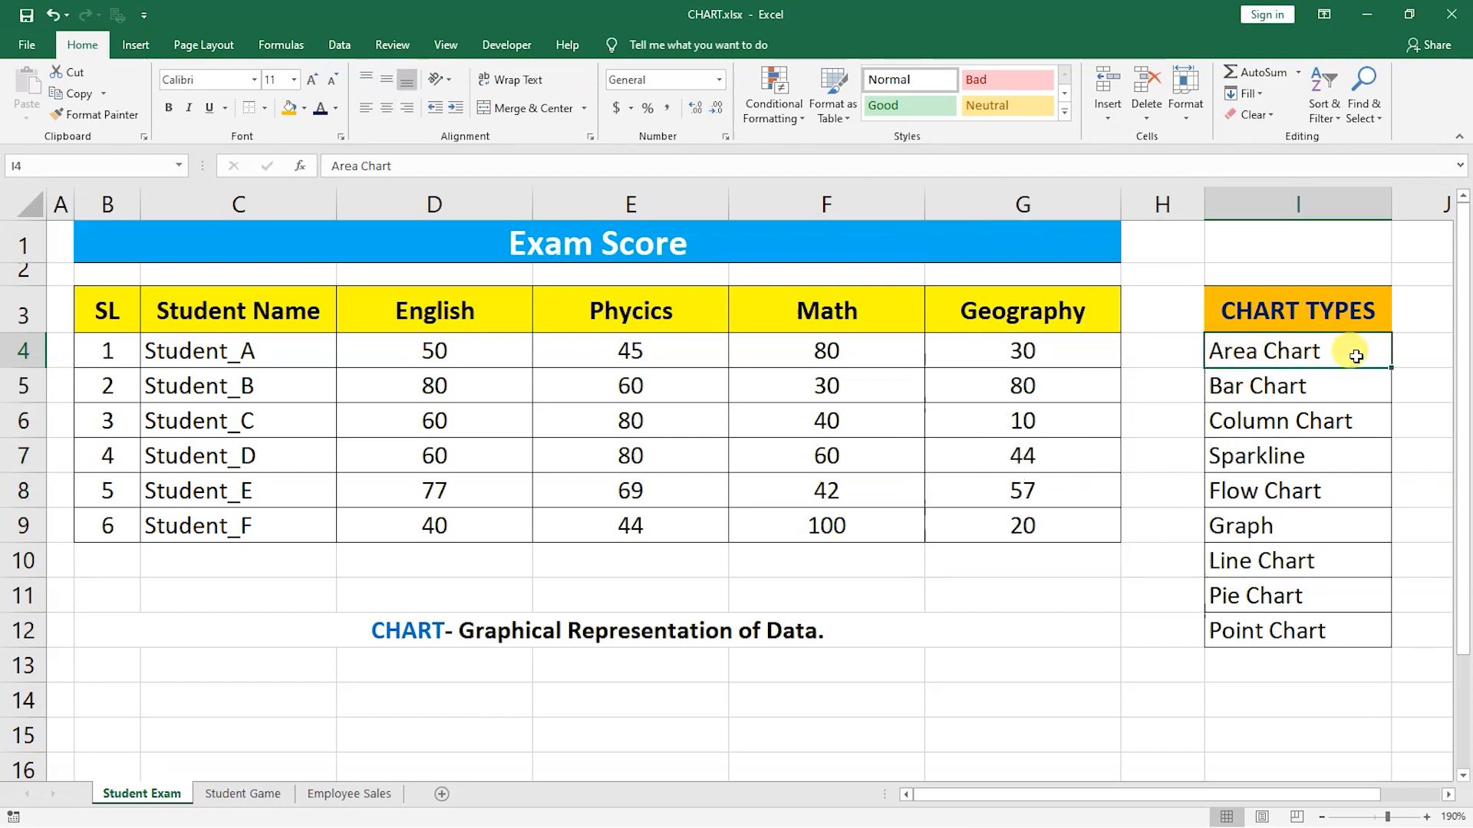
key("Down")
key("Down")
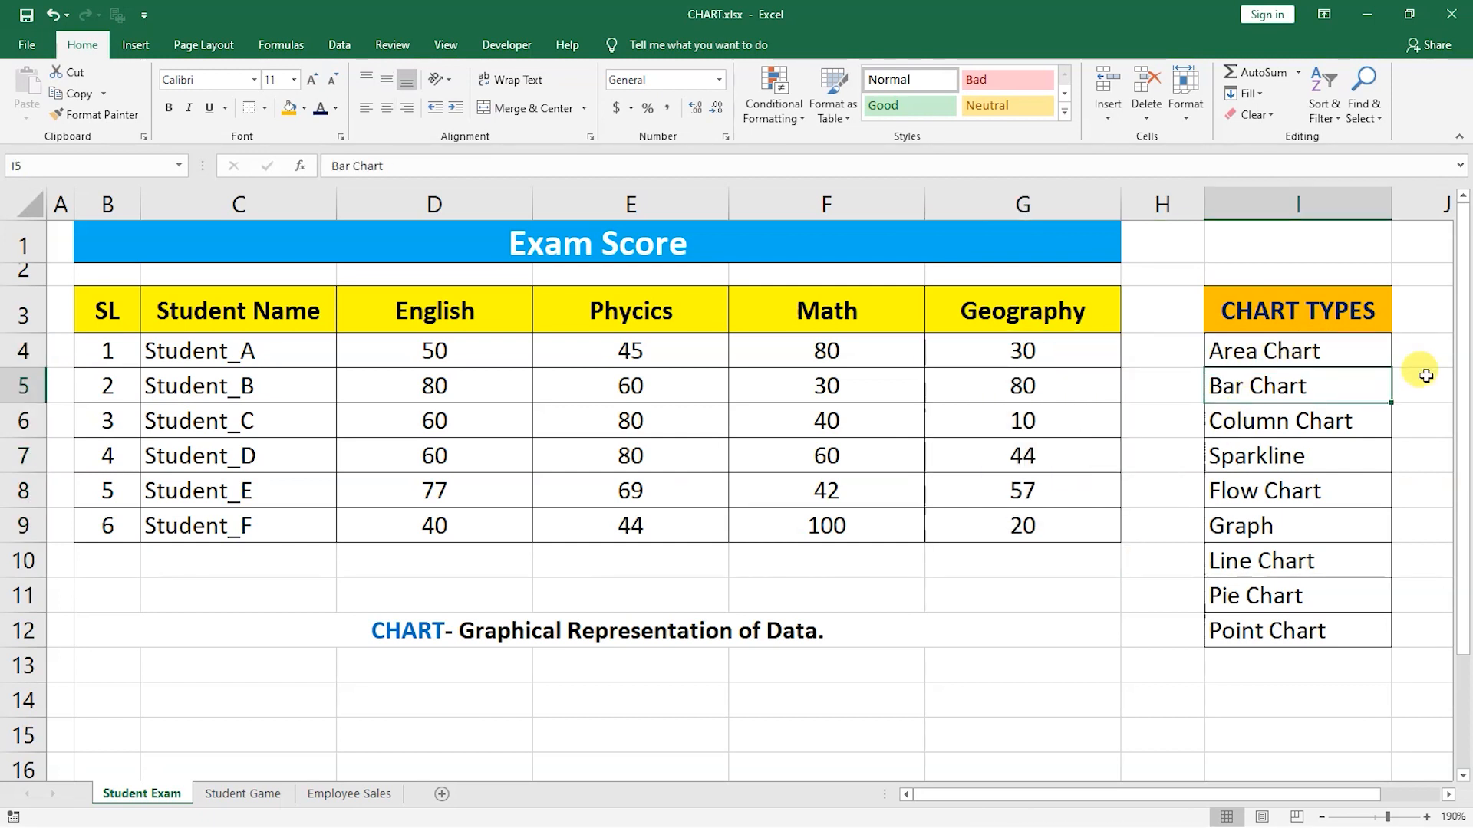
key("Down")
key("Down")
key("Down")
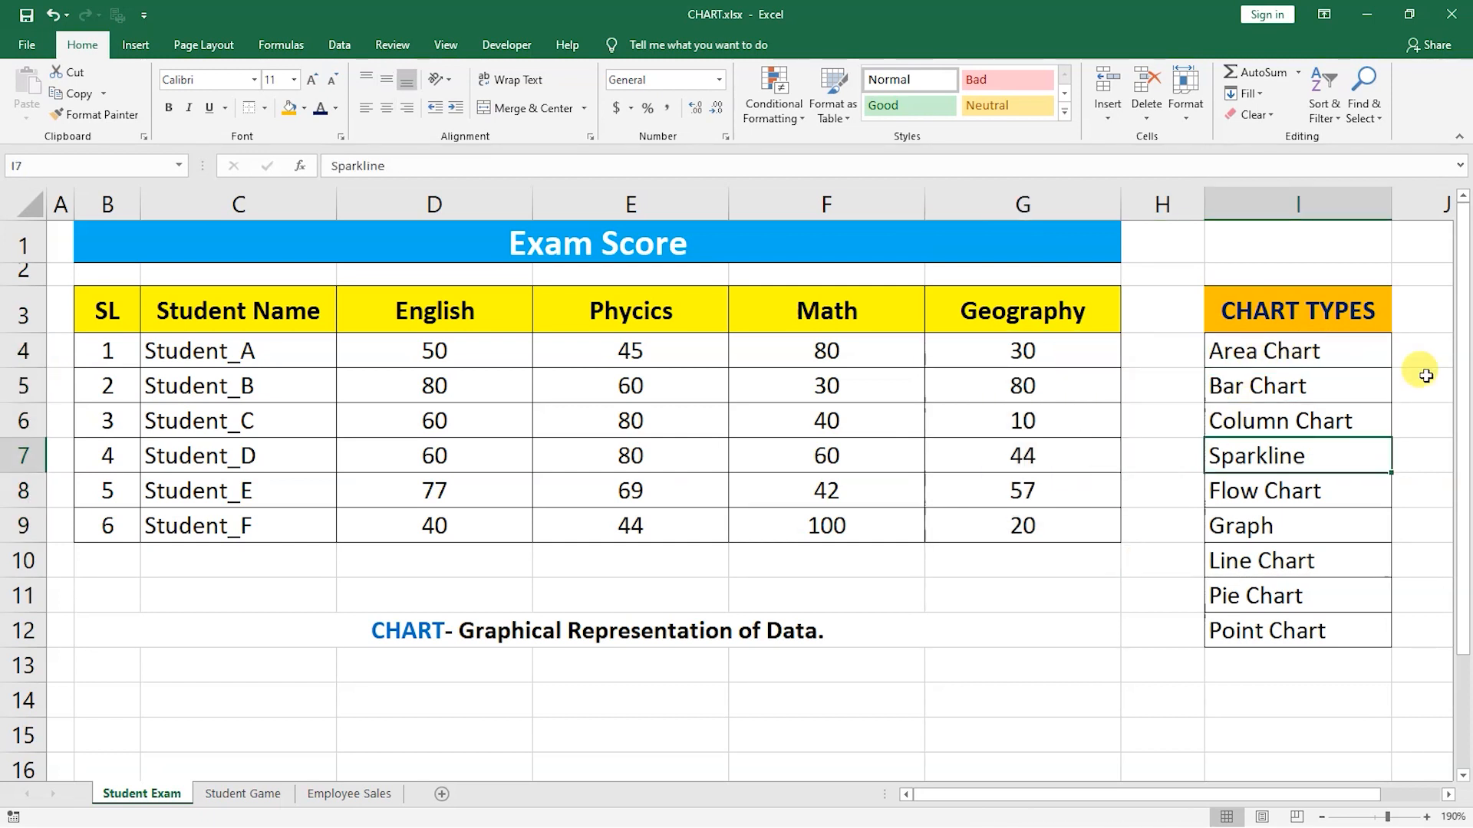
key("Down")
key("Down")
key("Down")
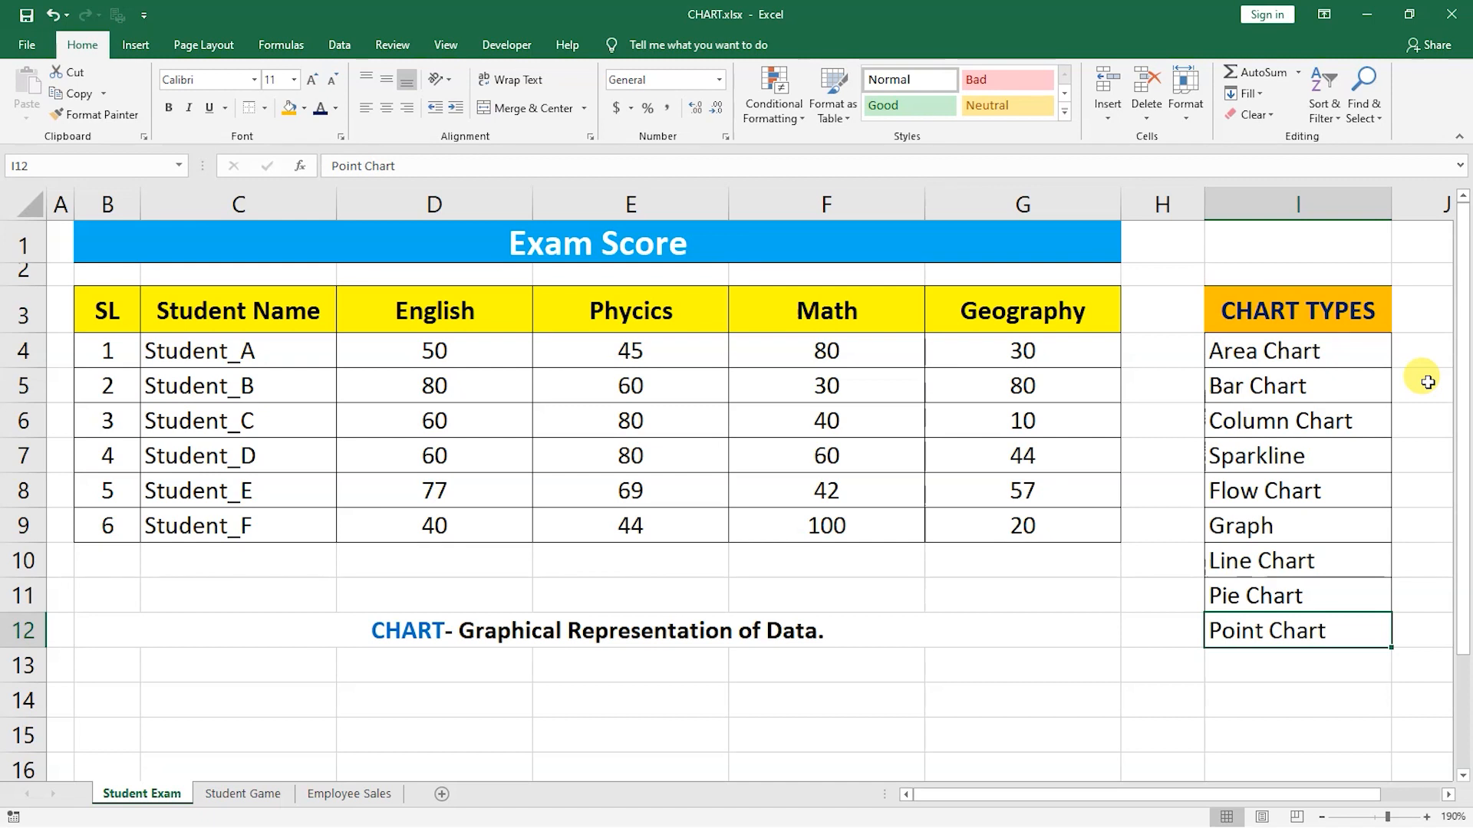
Select the student names and subject scores in C3:G9 and browse the recommended chart previews without inserting one.
left_click(434, 350)
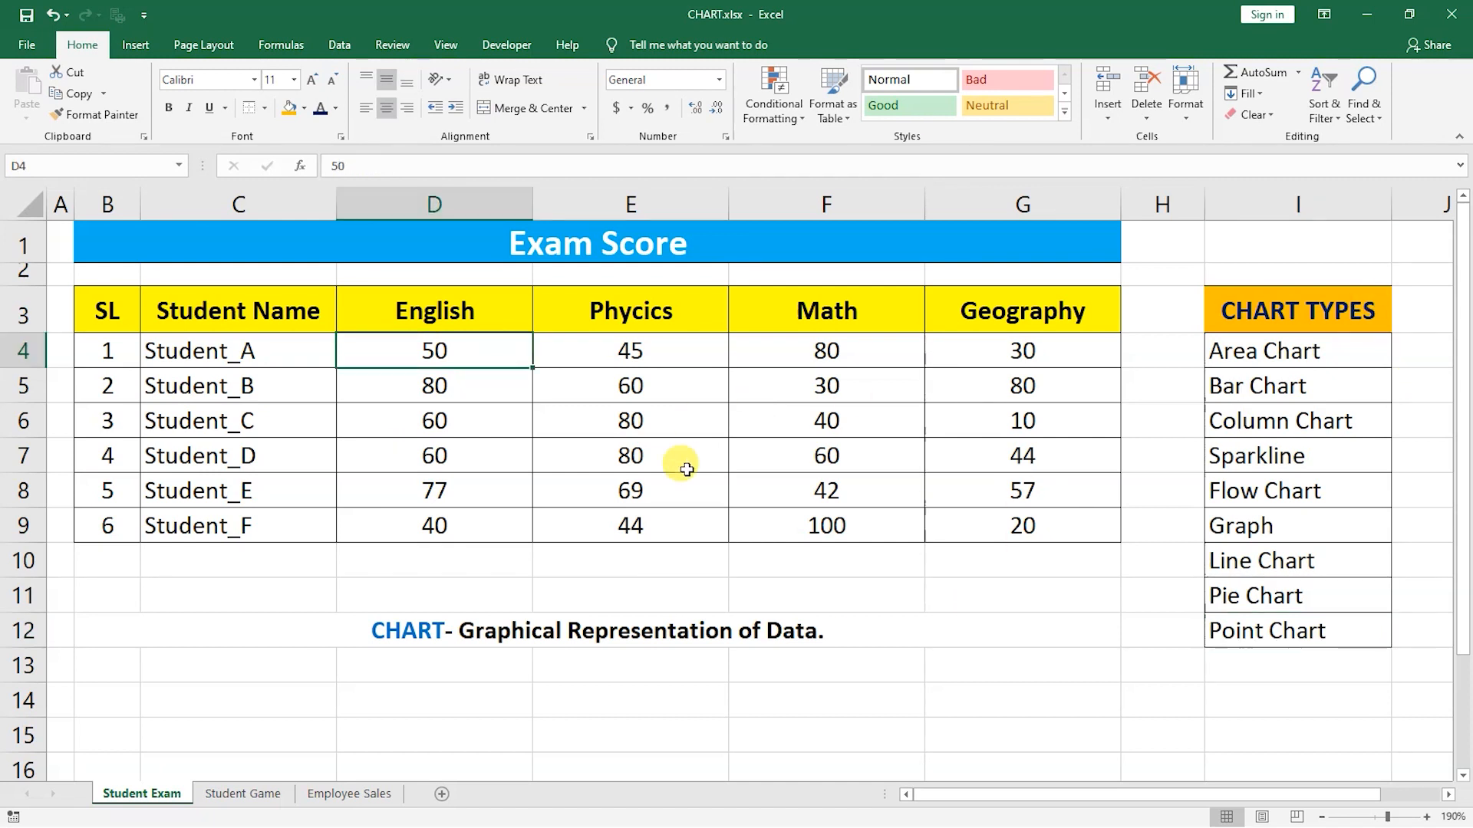
left_click_drag(244, 306, 1028, 523)
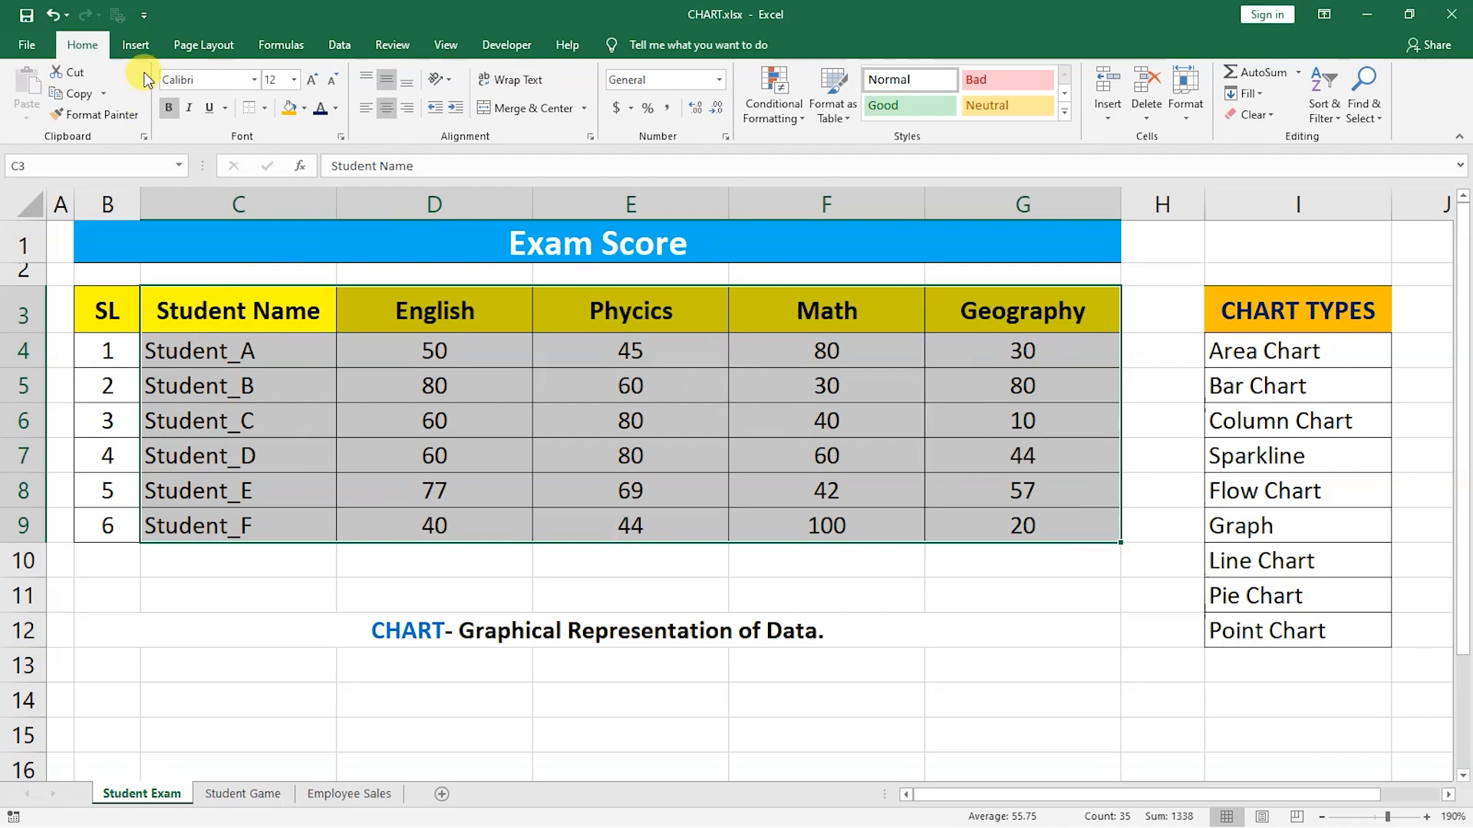
left_click(144, 47)
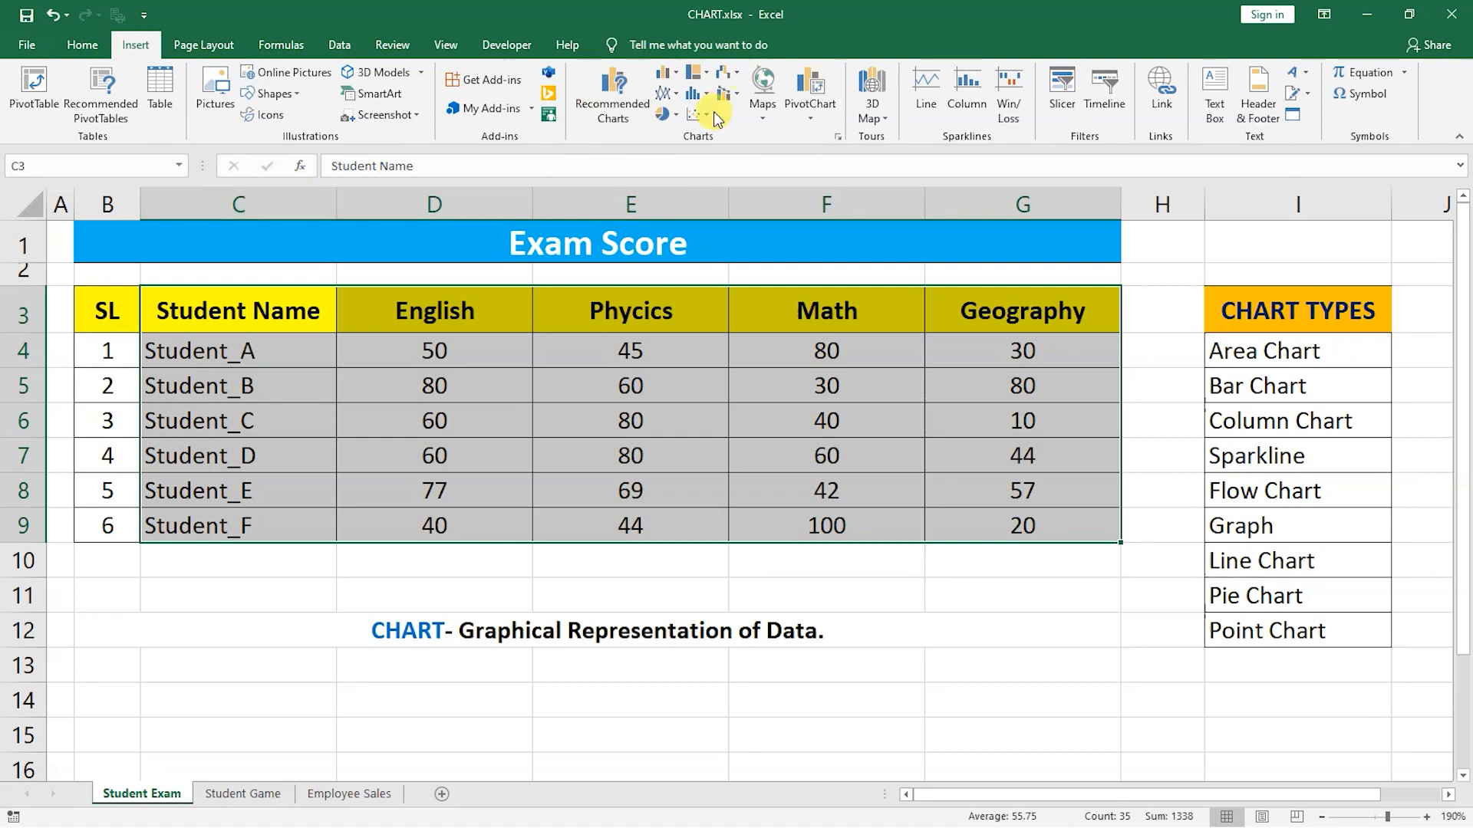
left_click(616, 112)
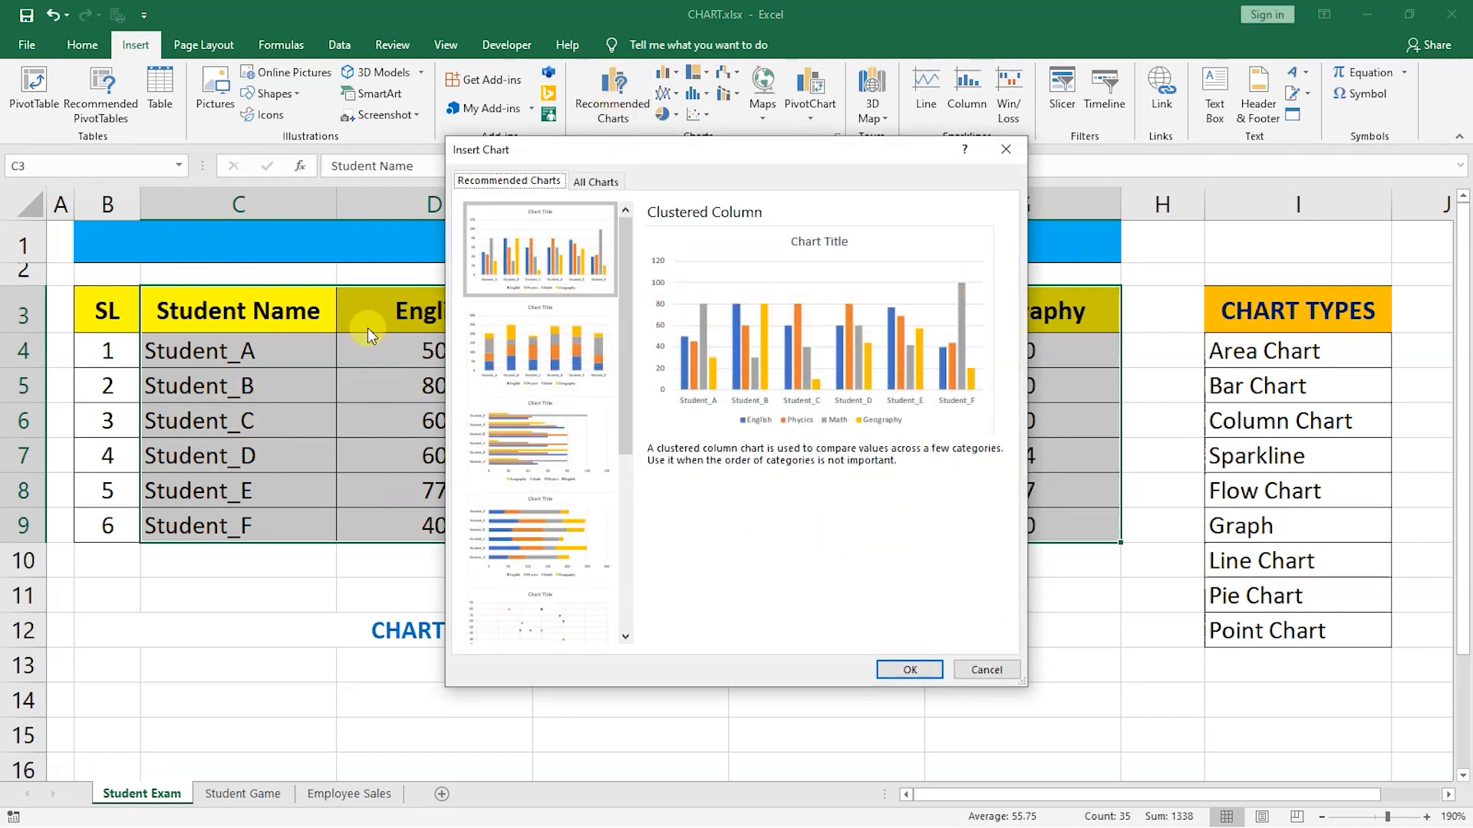
mouse_move(622, 249)
left_mouse_down()
mouse_move(615, 462)
mouse_move(647, 289)
mouse_move(625, 247)
left_mouse_up()
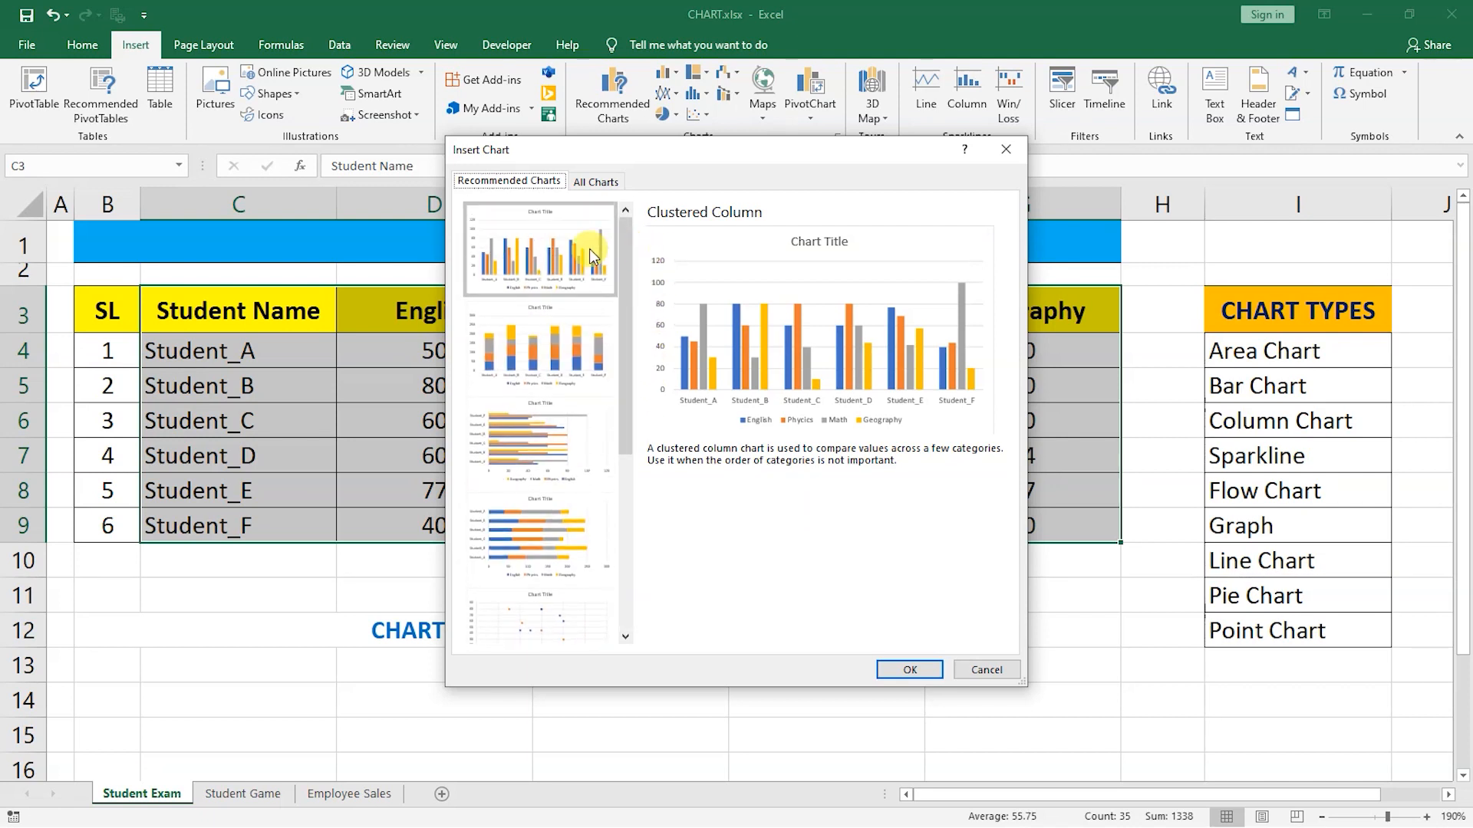
left_click(560, 349)
left_click(551, 450)
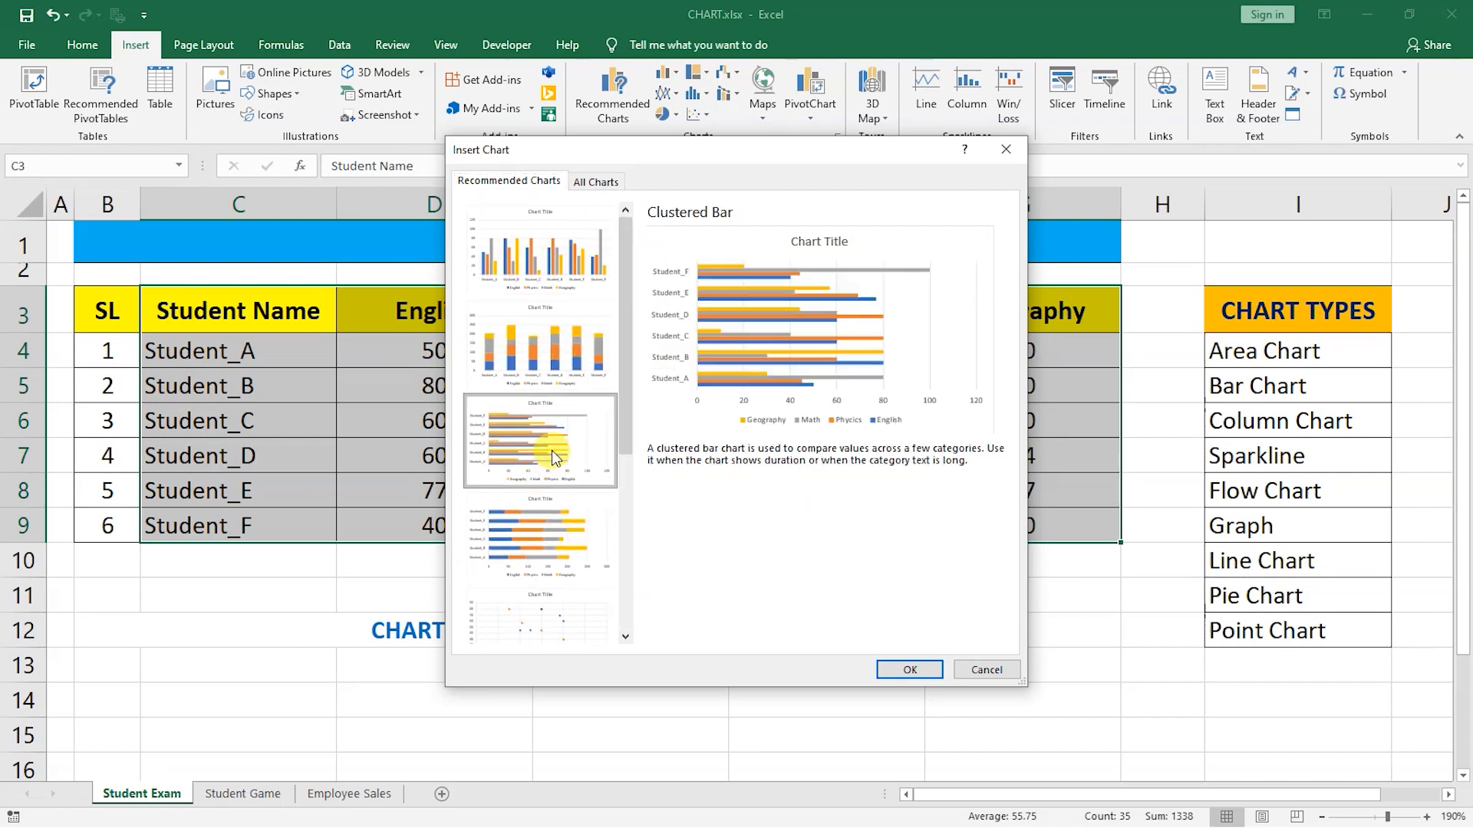
left_click(552, 539)
scroll(554, 552, "down", 3)
left_click(556, 531)
left_click(558, 590)
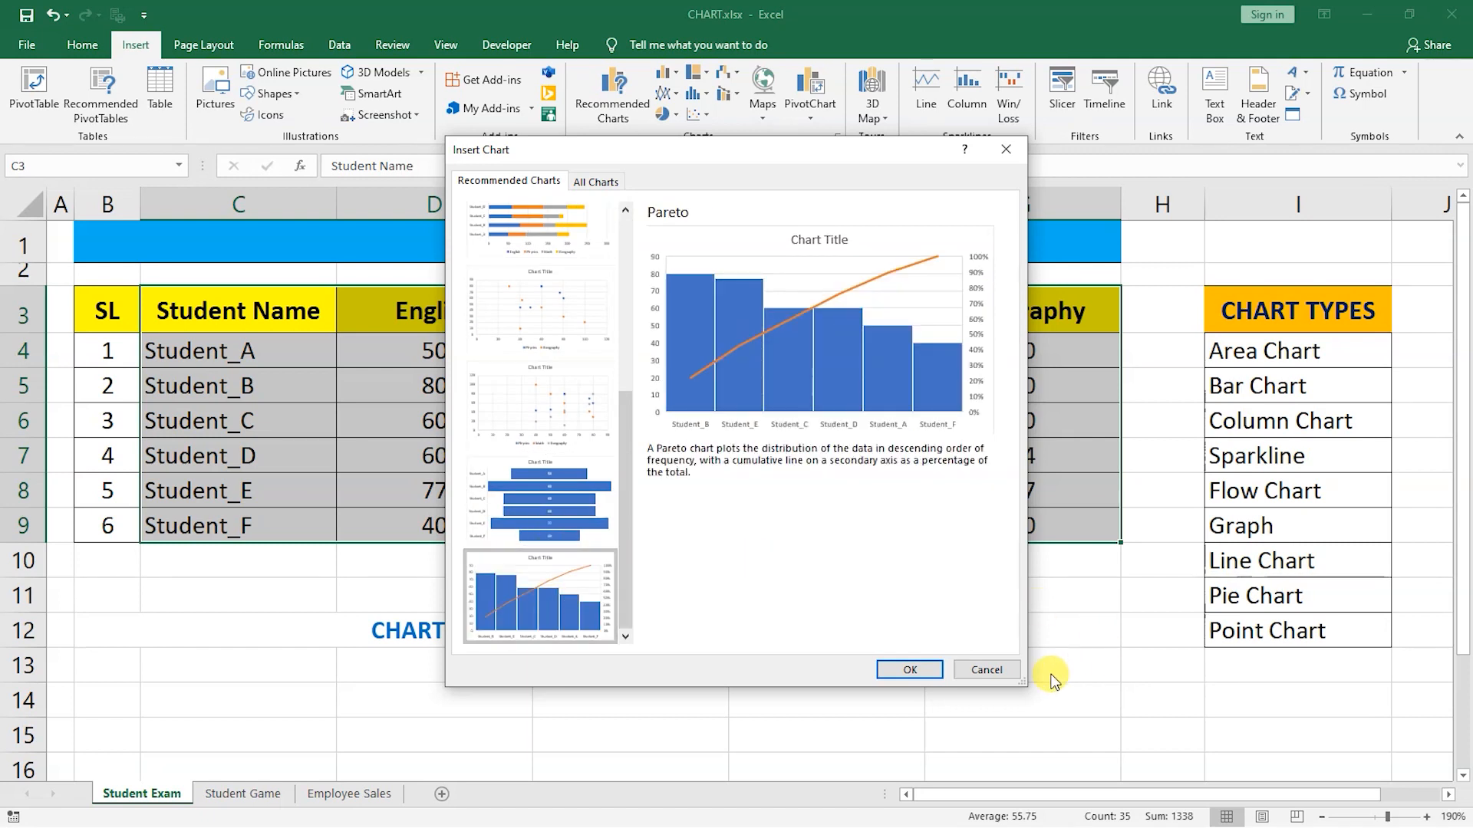
left_click(1011, 663)
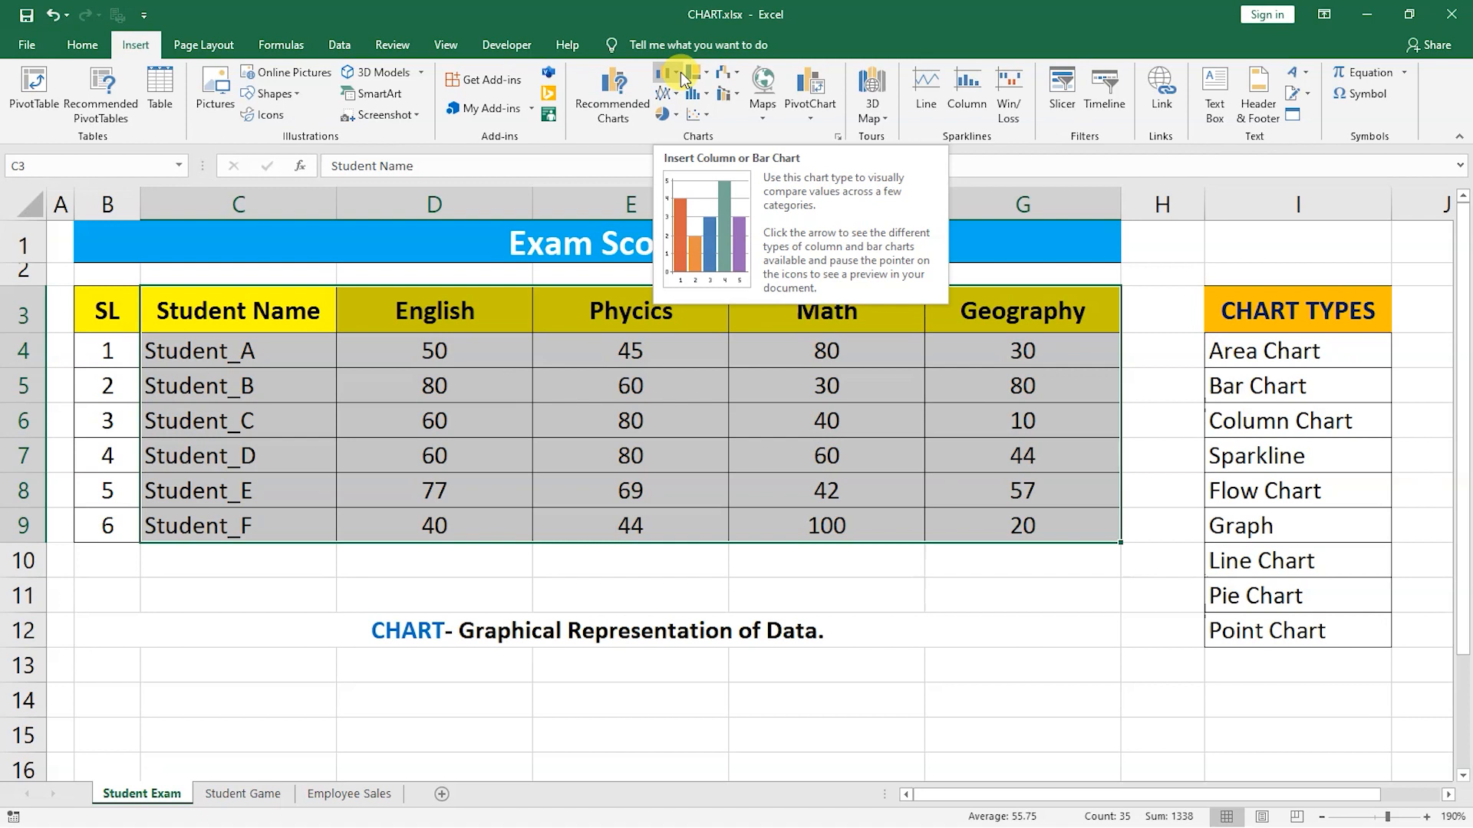
Browse the column, pie, hierarchy and statistic chart galleries without inserting a chart.
left_click(679, 76)
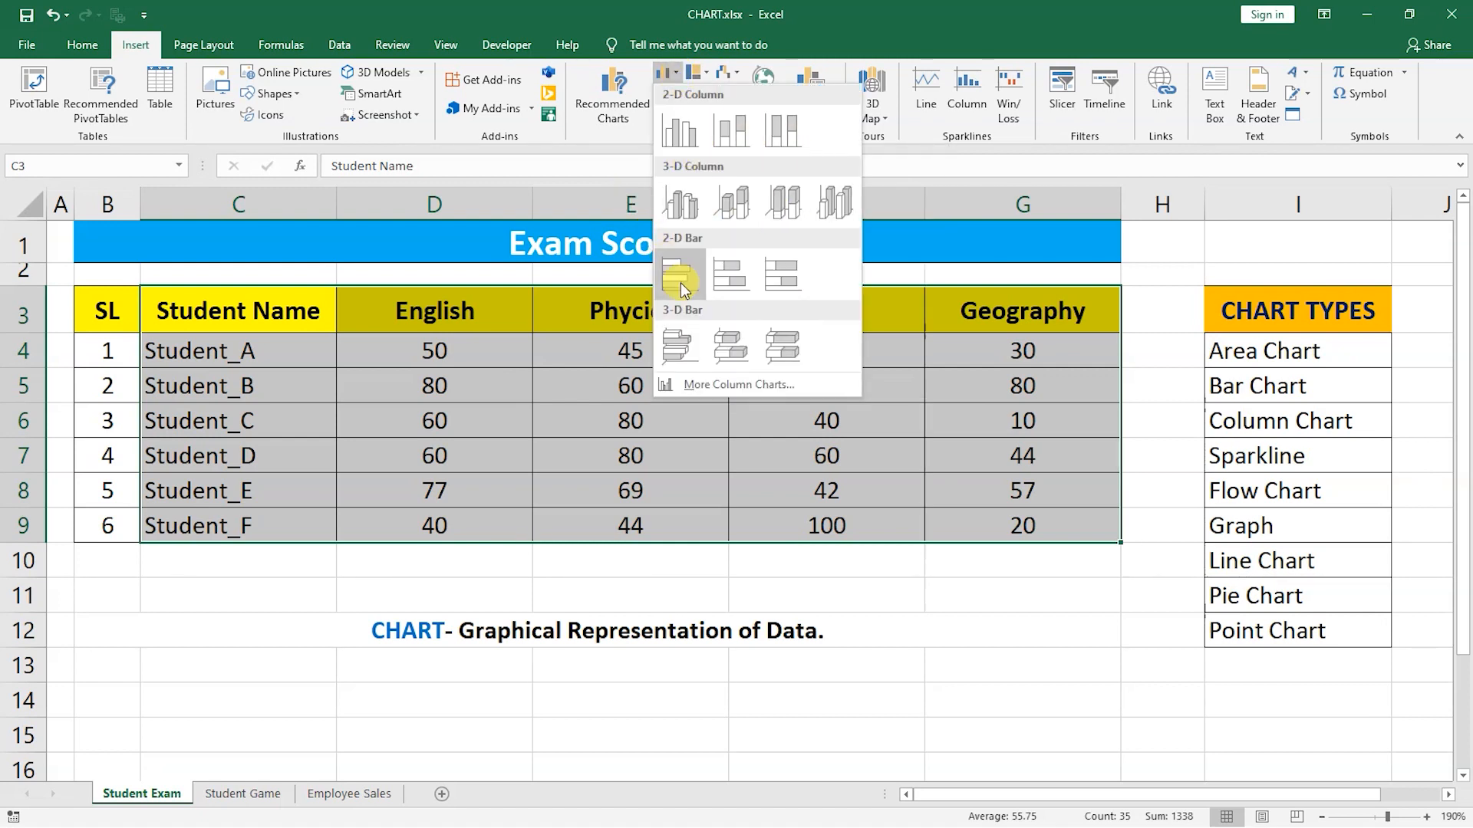
left_click(671, 86)
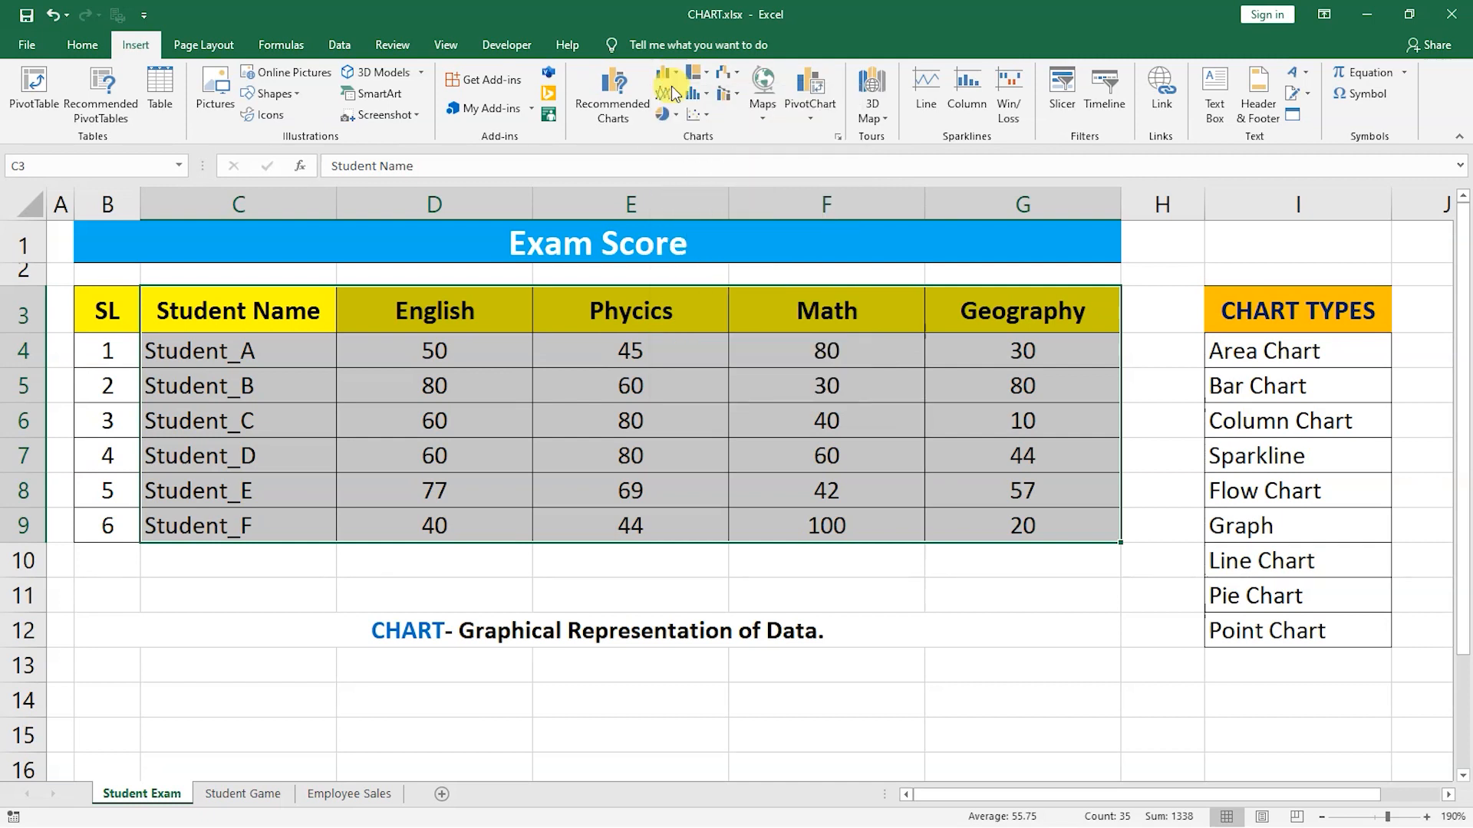
left_click(675, 94)
left_click(675, 93)
left_click(672, 114)
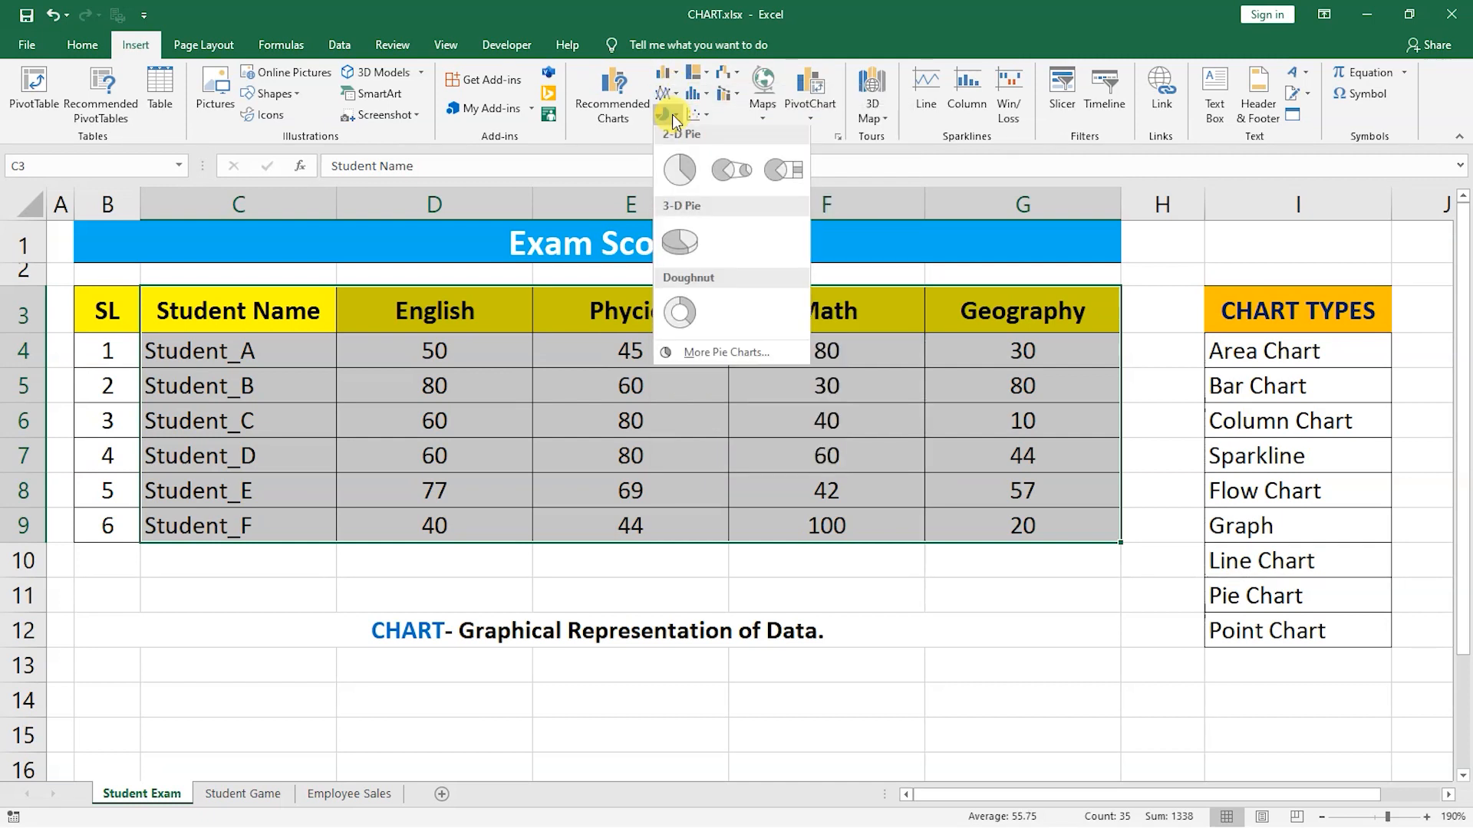
left_click(672, 113)
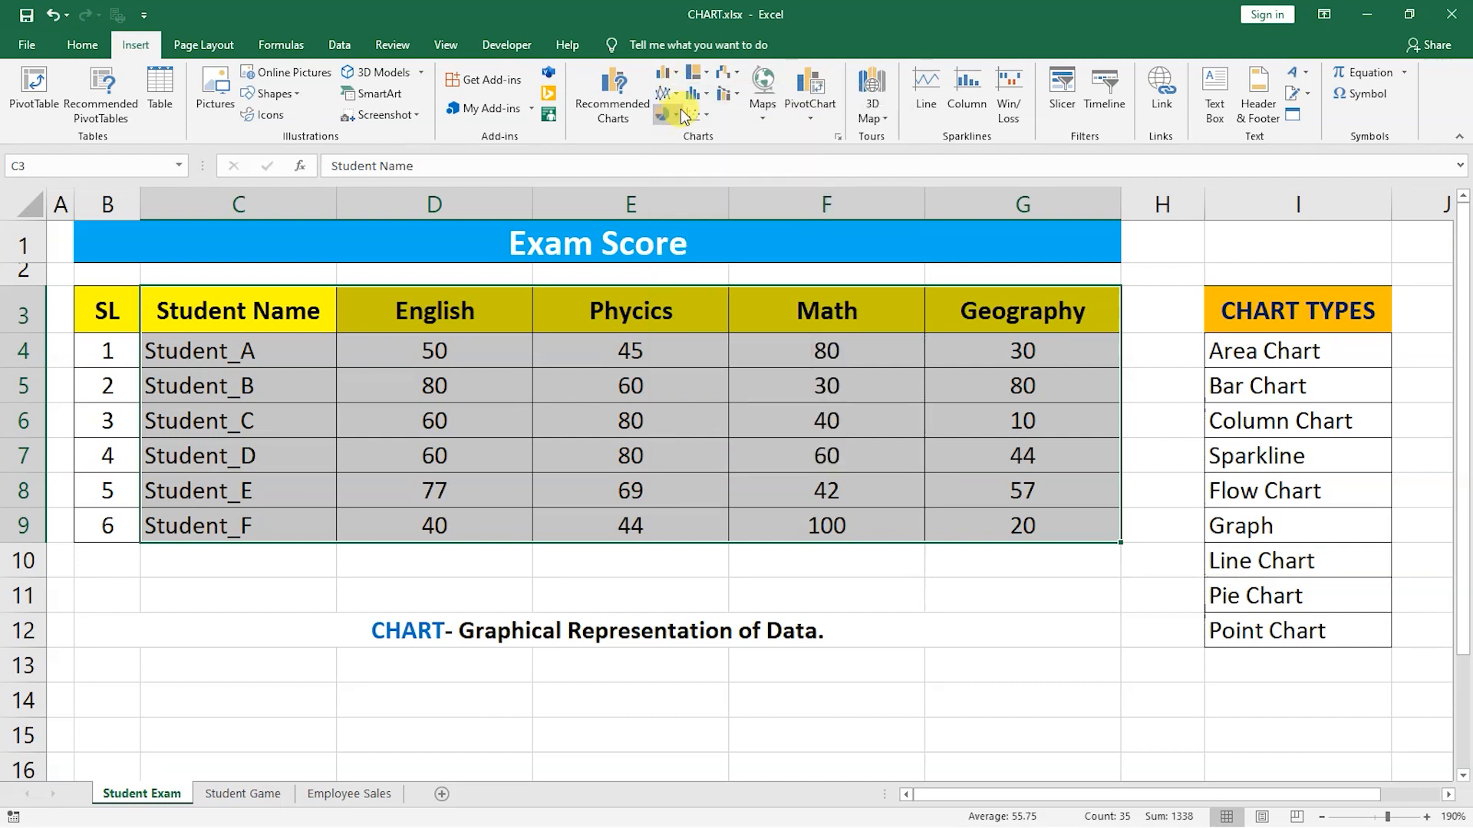
left_click(707, 75)
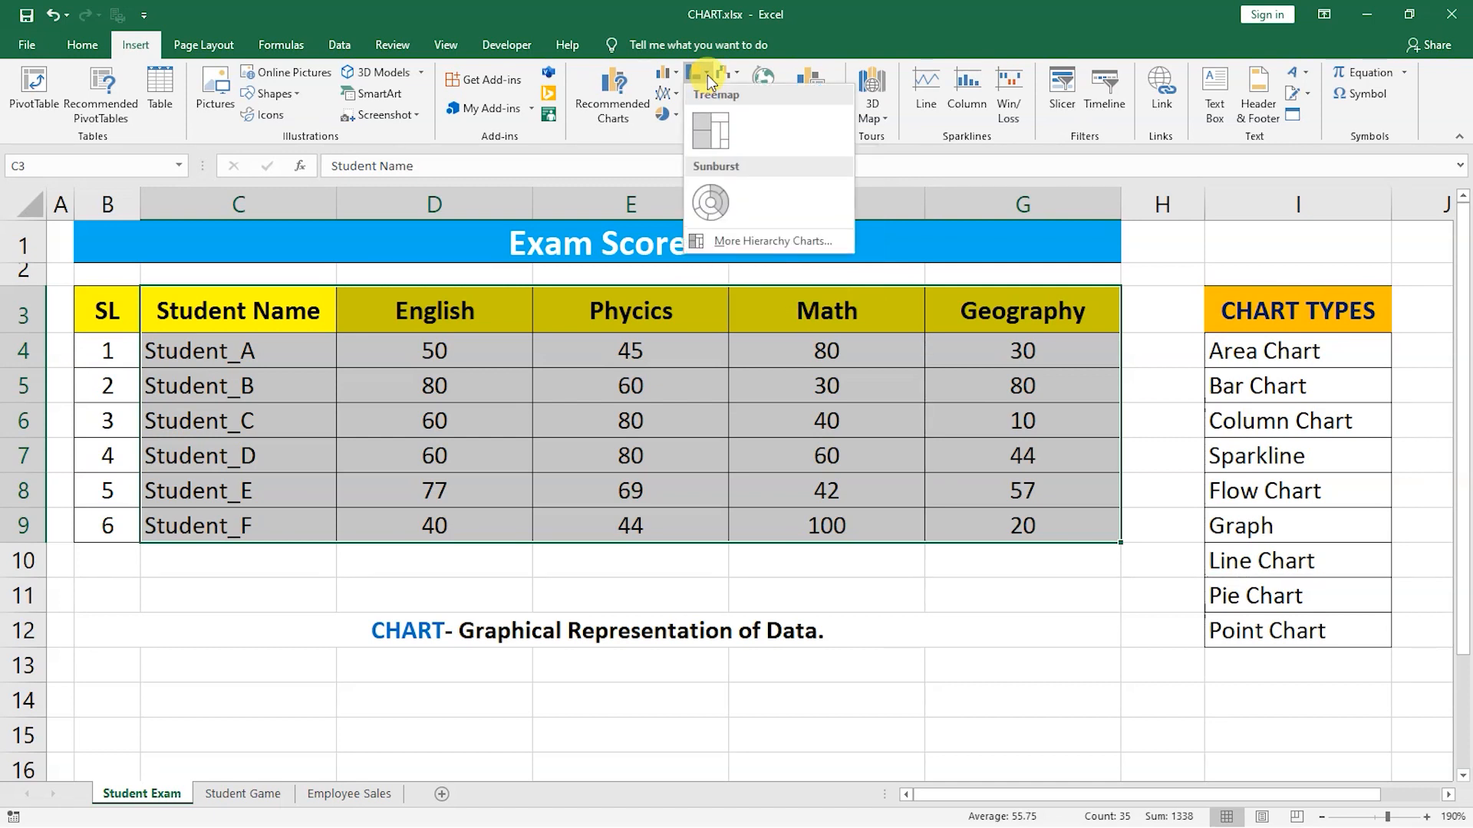
left_click(708, 77)
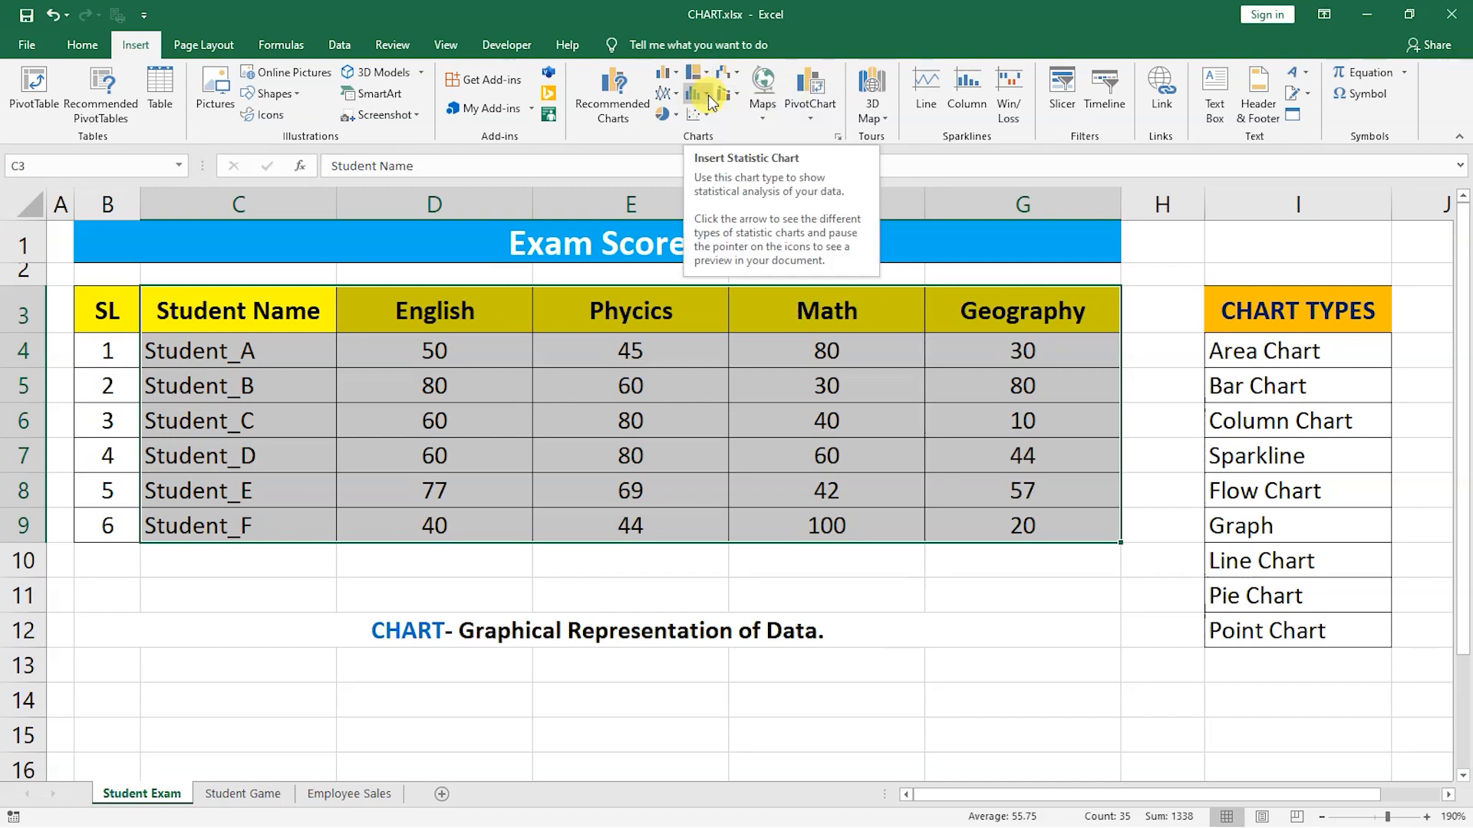
left_click(708, 95)
left_click(708, 95)
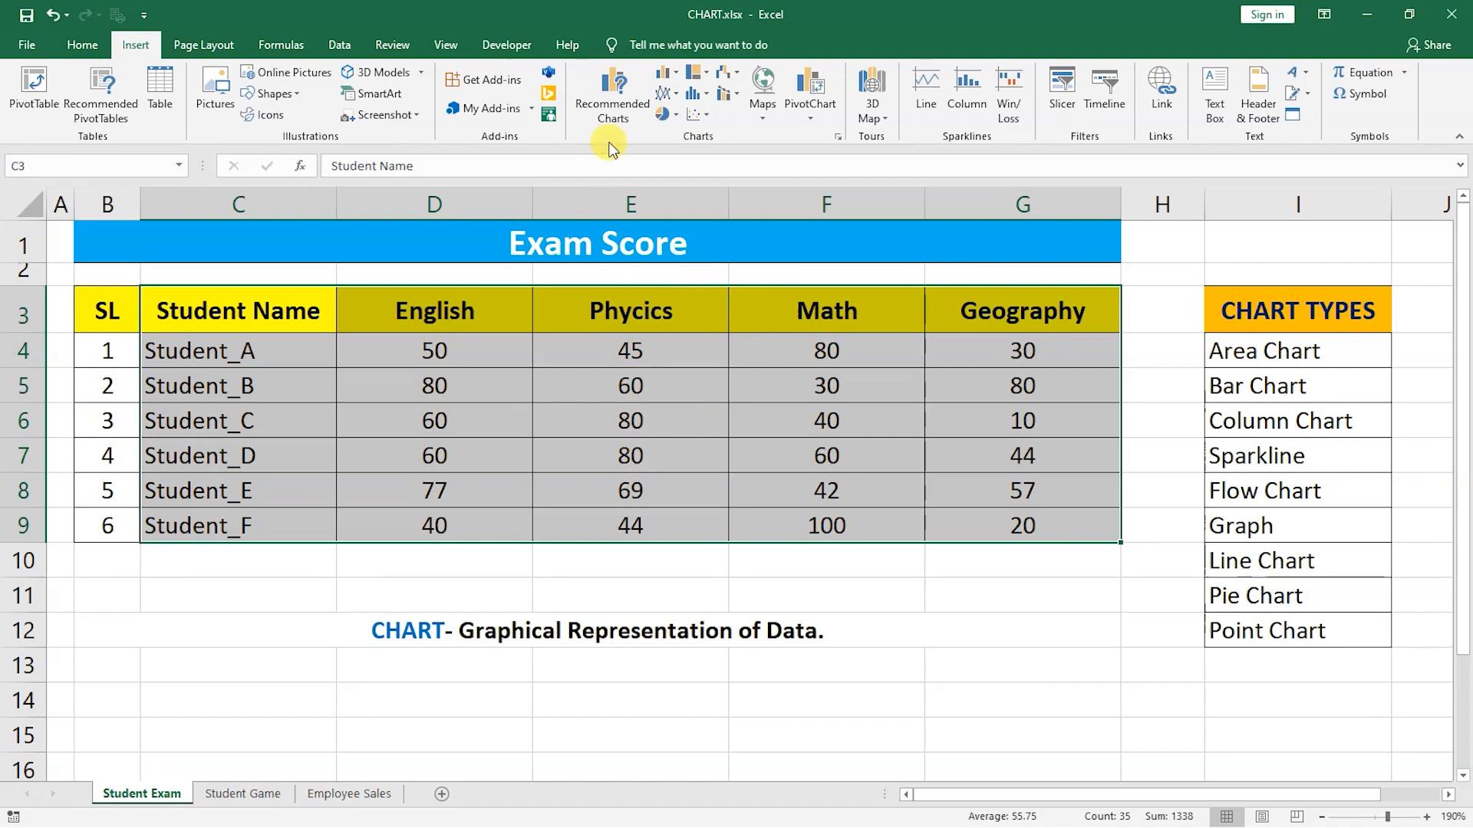
Insert a 3-D Clustered Column chart of the selected scores.
left_click(677, 77)
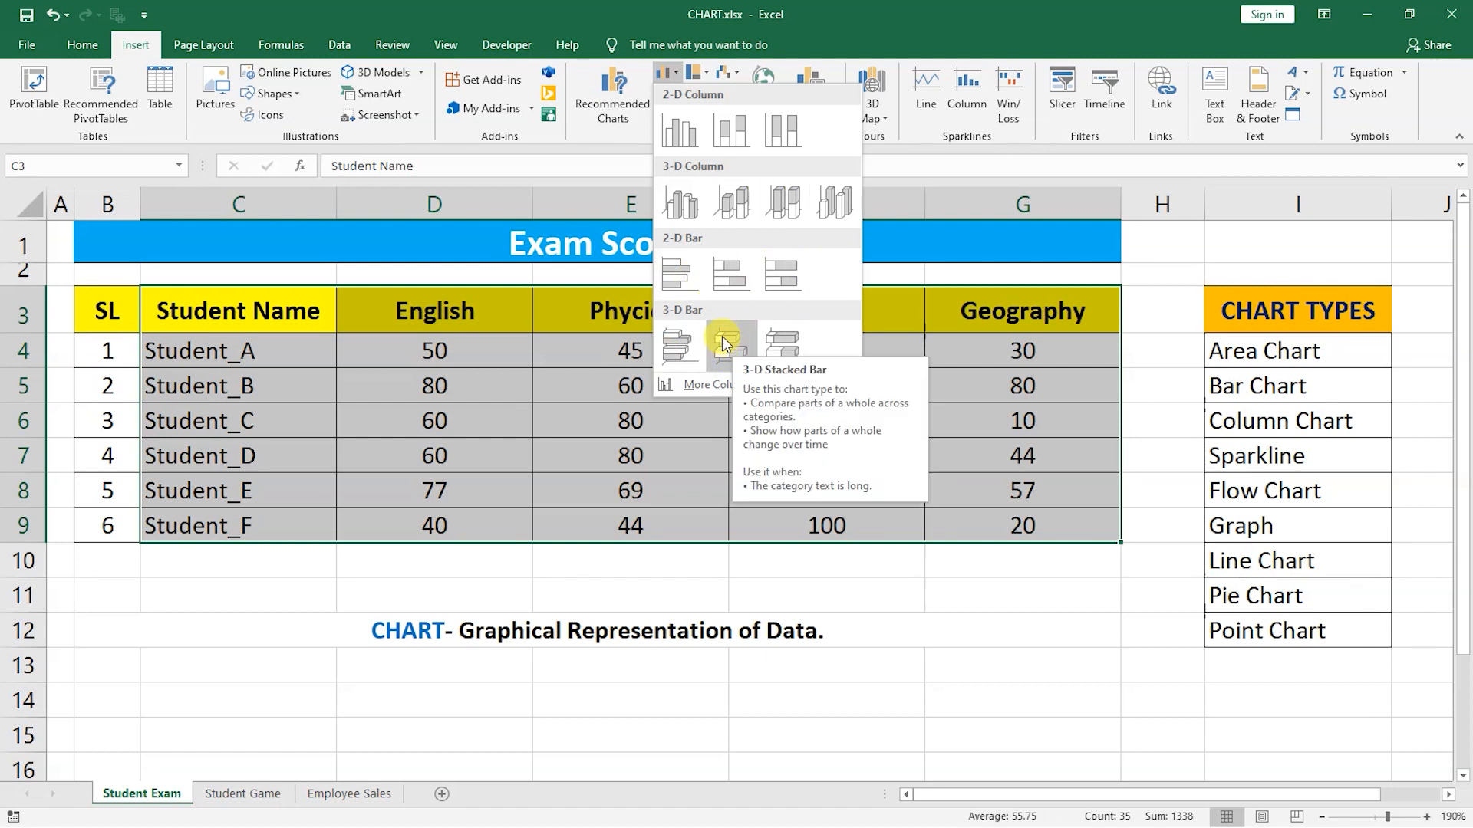
left_click(693, 208)
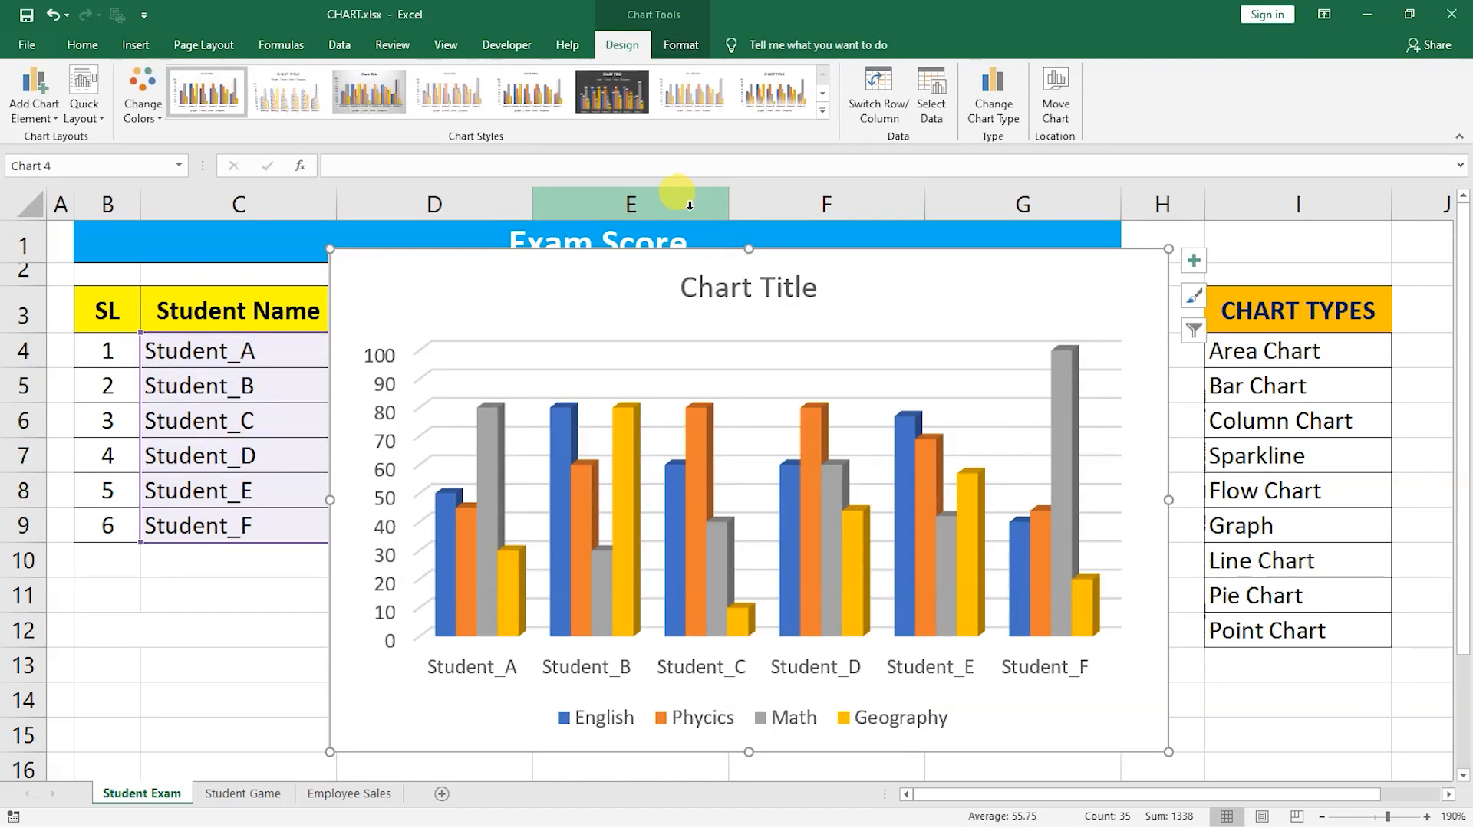
Move the chart so it covers roughly columns C to G and rows 1 to 15.
left_click_drag(871, 270, 830, 142)
left_click_drag(841, 274, 861, 210)
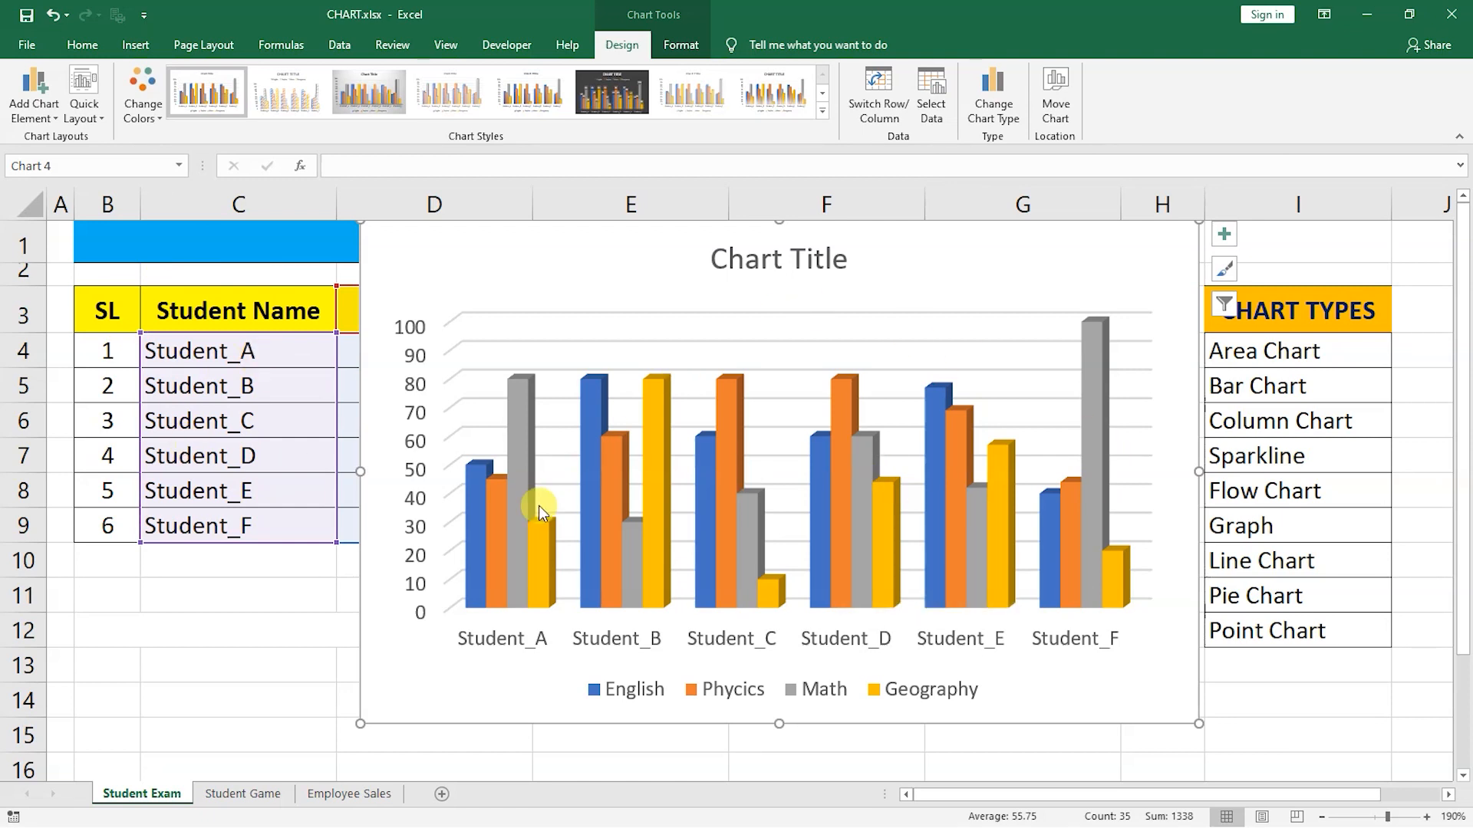
mouse_move(869, 481)
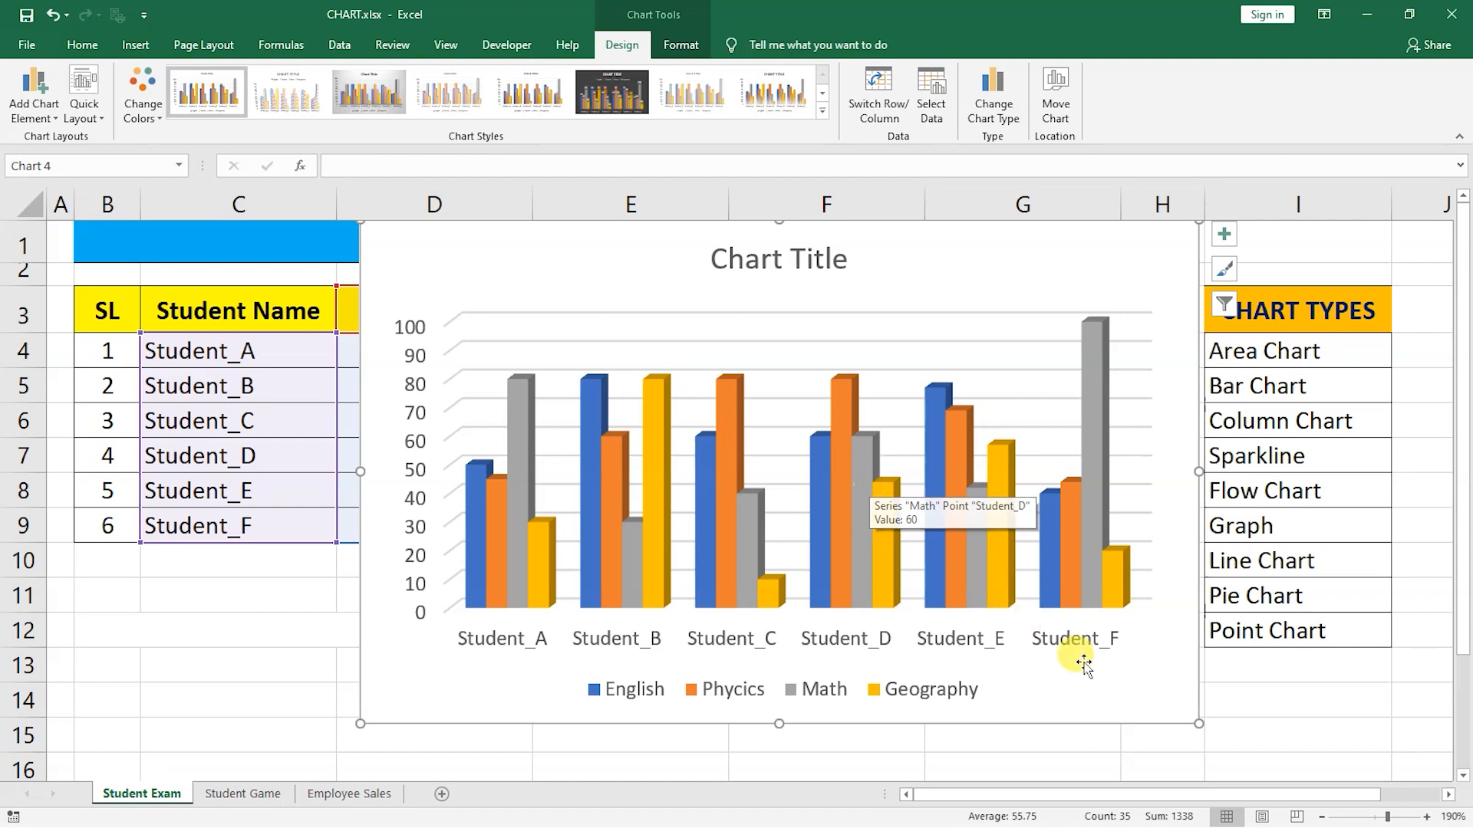
left_click_drag(914, 258, 795, 255)
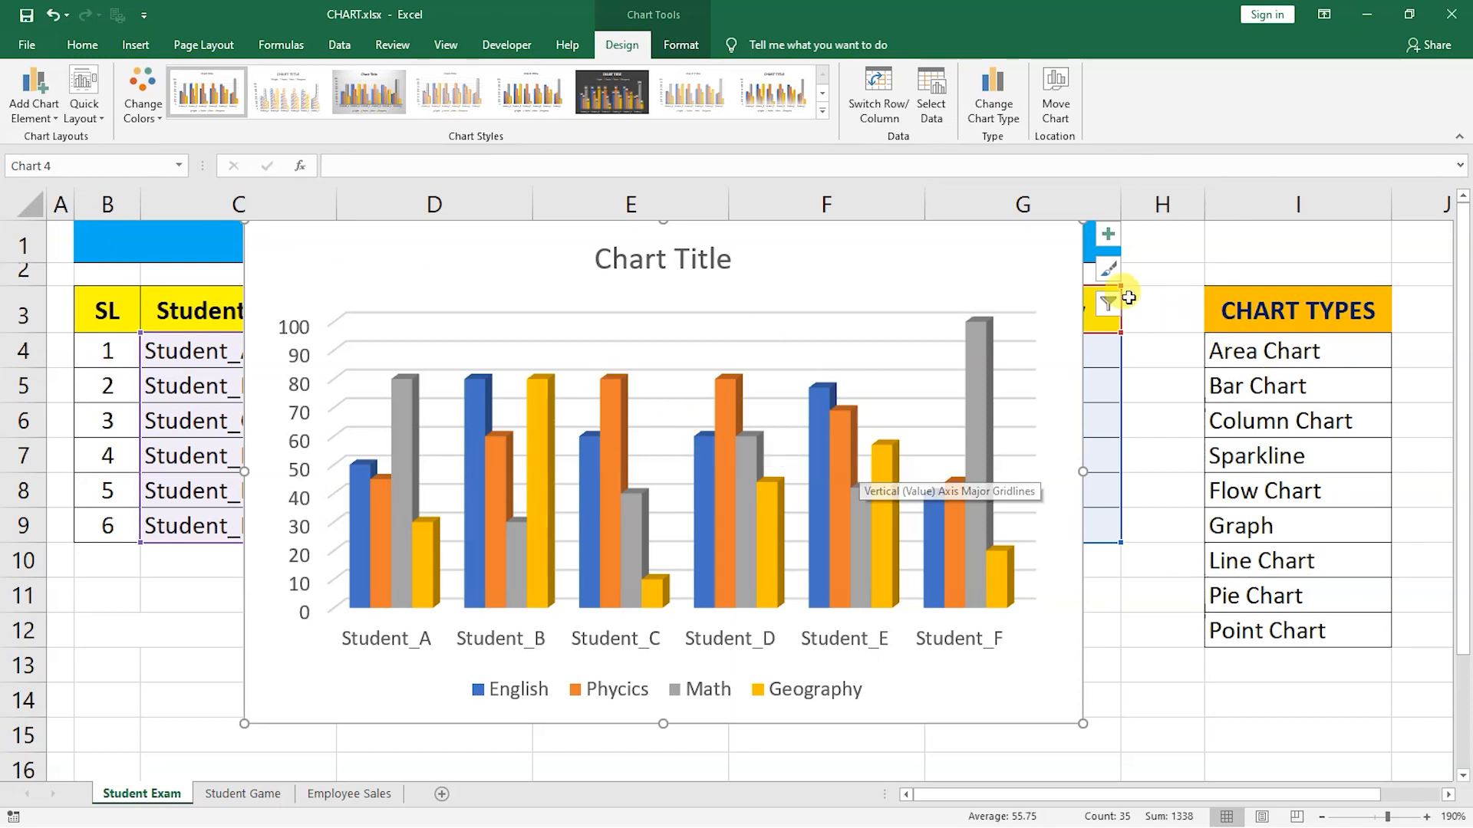
Add axis titles to the chart after toggling the axes off and back on.
left_click(1108, 234)
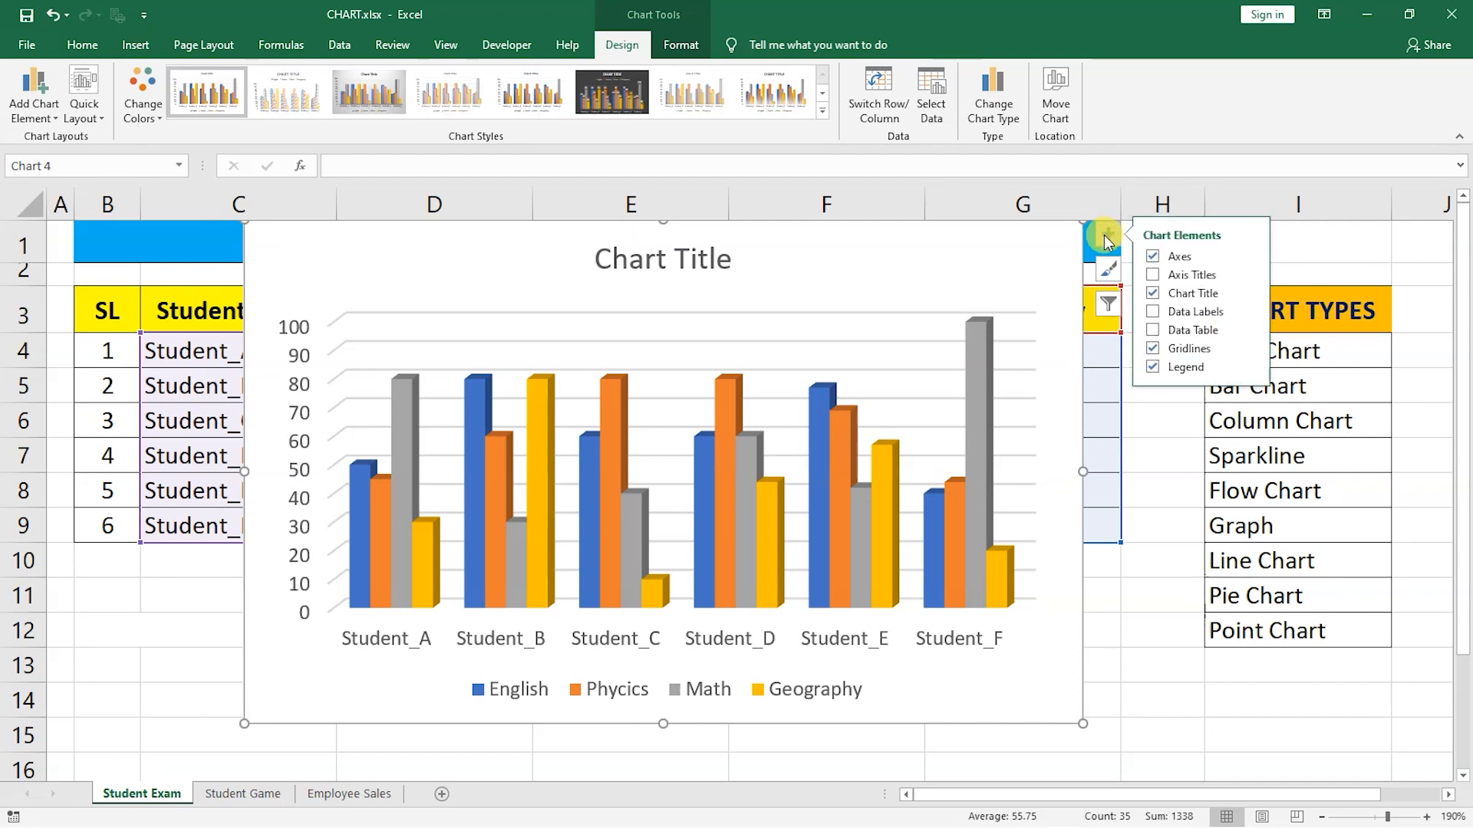
left_click(1154, 257)
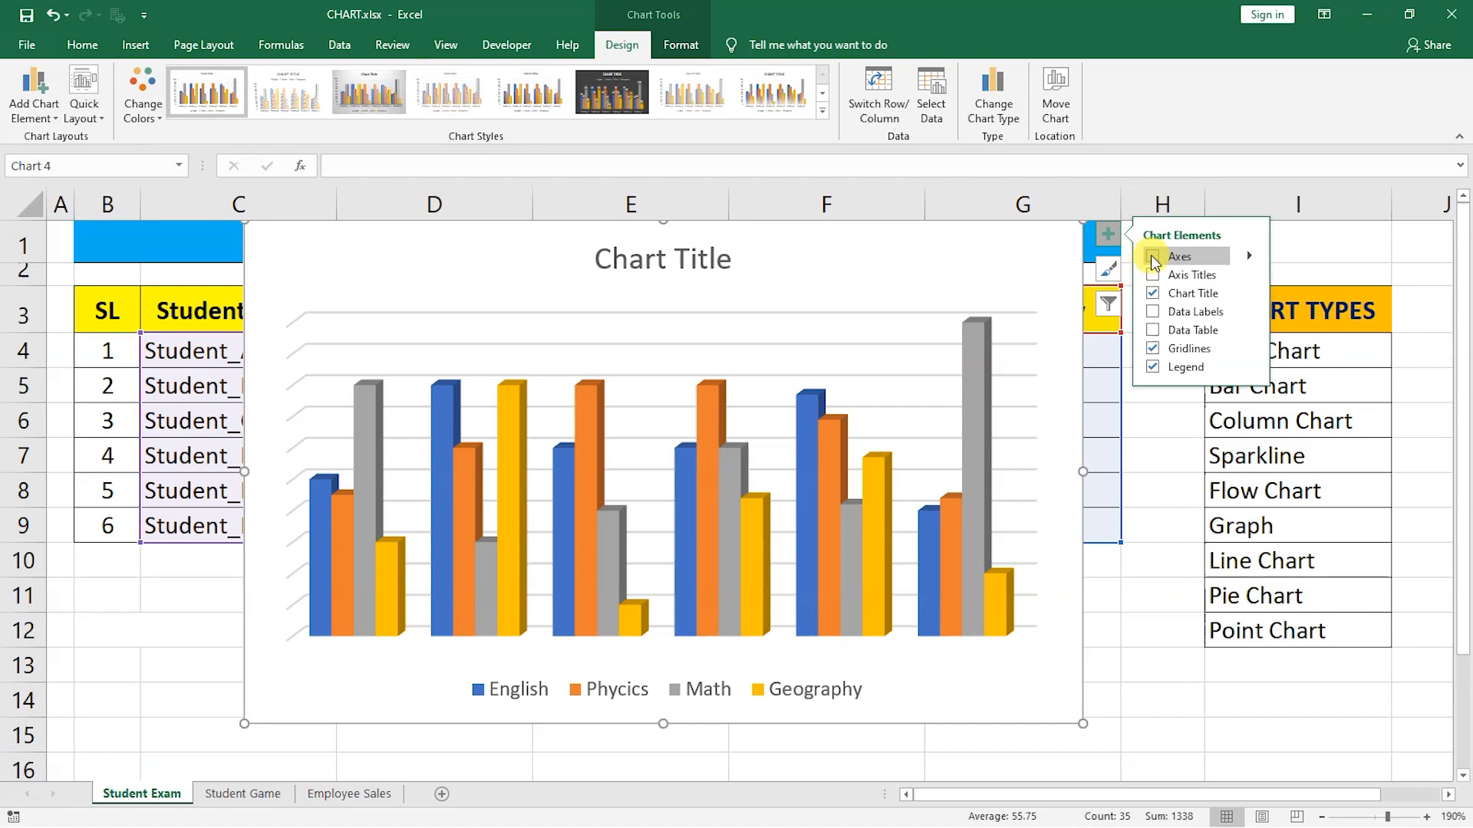
left_click(1154, 258)
left_click(1156, 277)
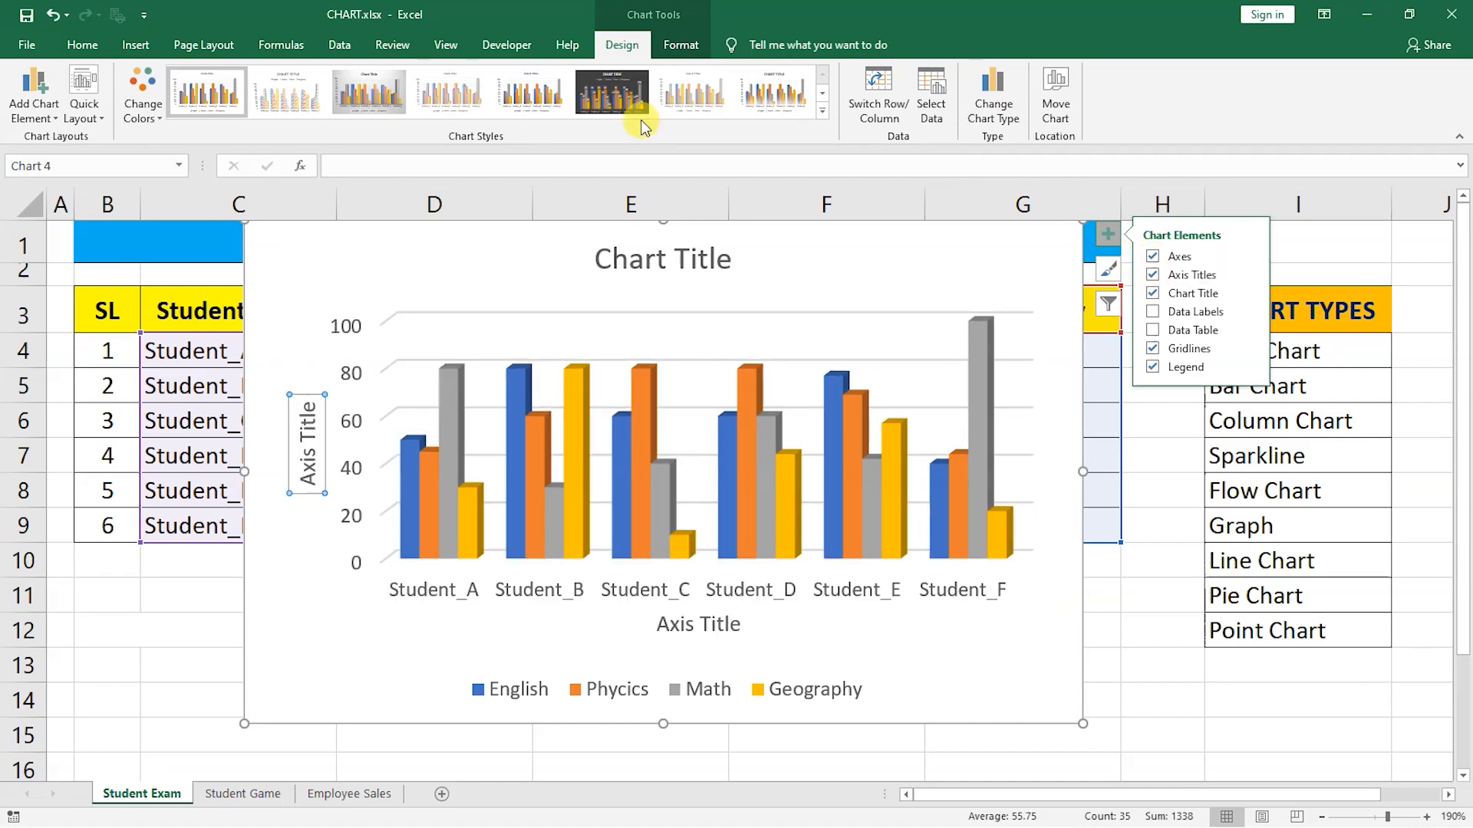
Rename the vertical axis title to Exam Score.
left_click(311, 424)
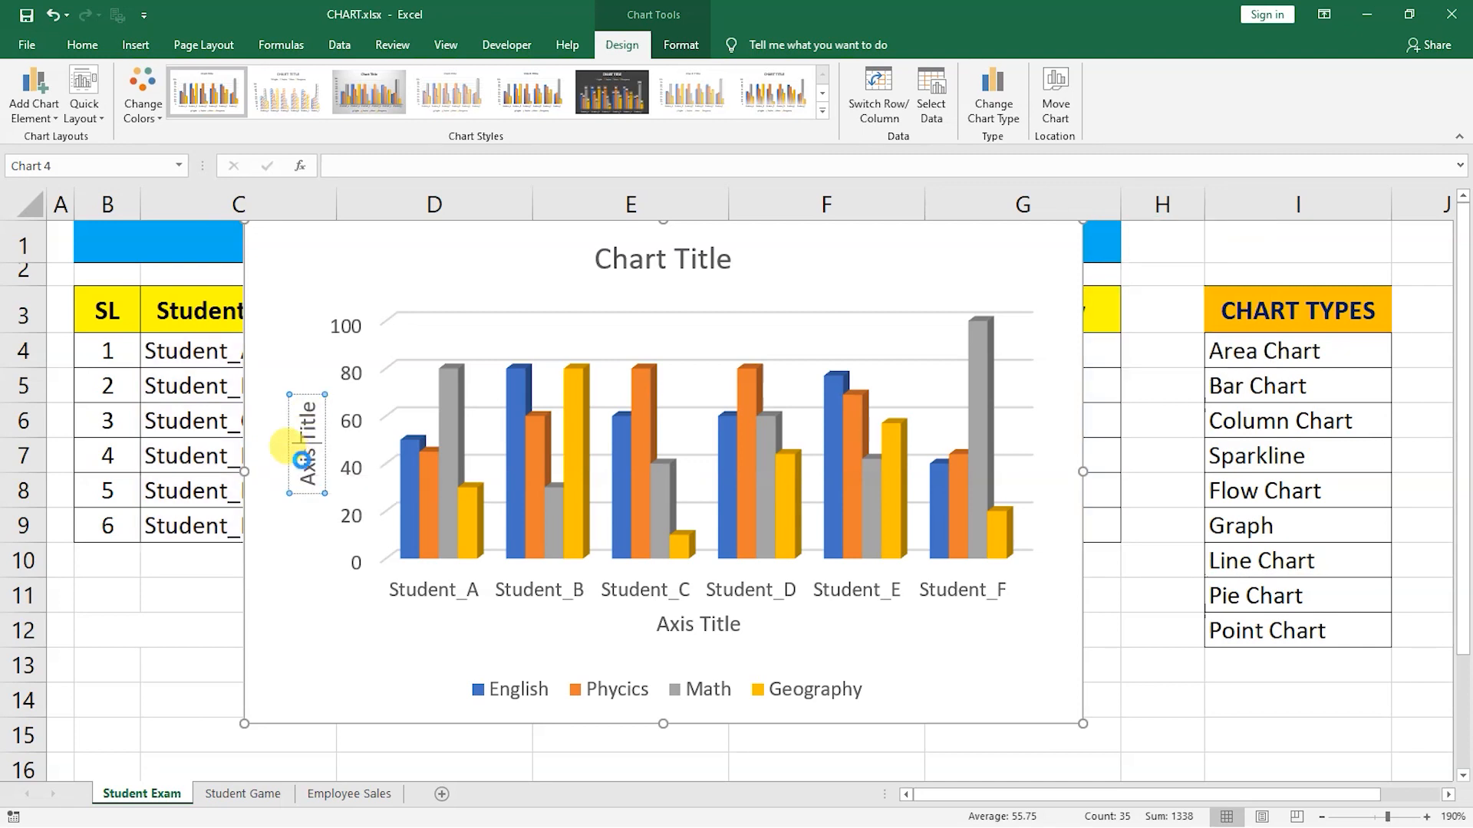
key("ctrl+a")
type("Exam Score")
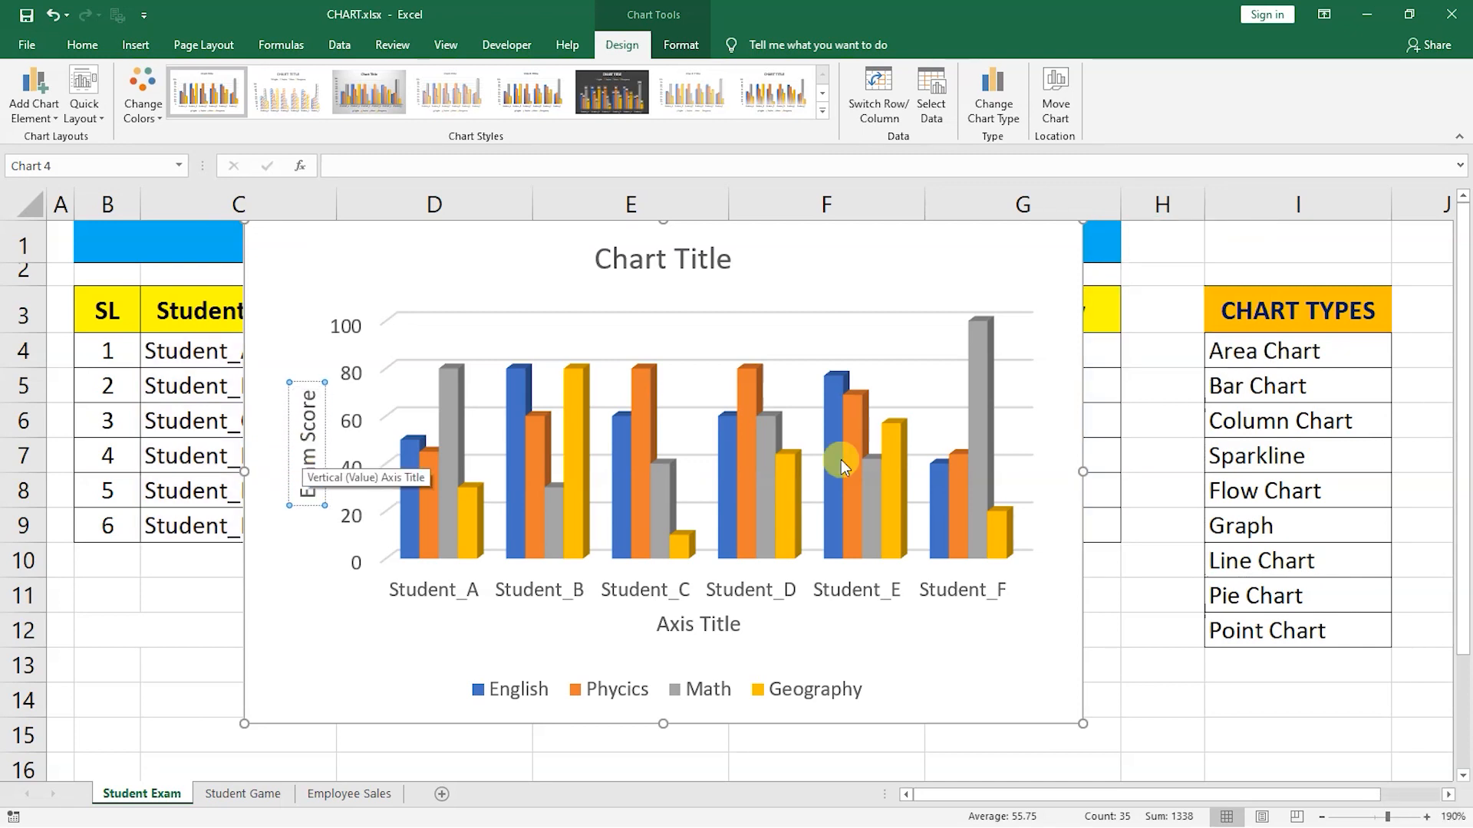
Turn the chart title off and back on, and rename it Exam Data.
left_click(1107, 234)
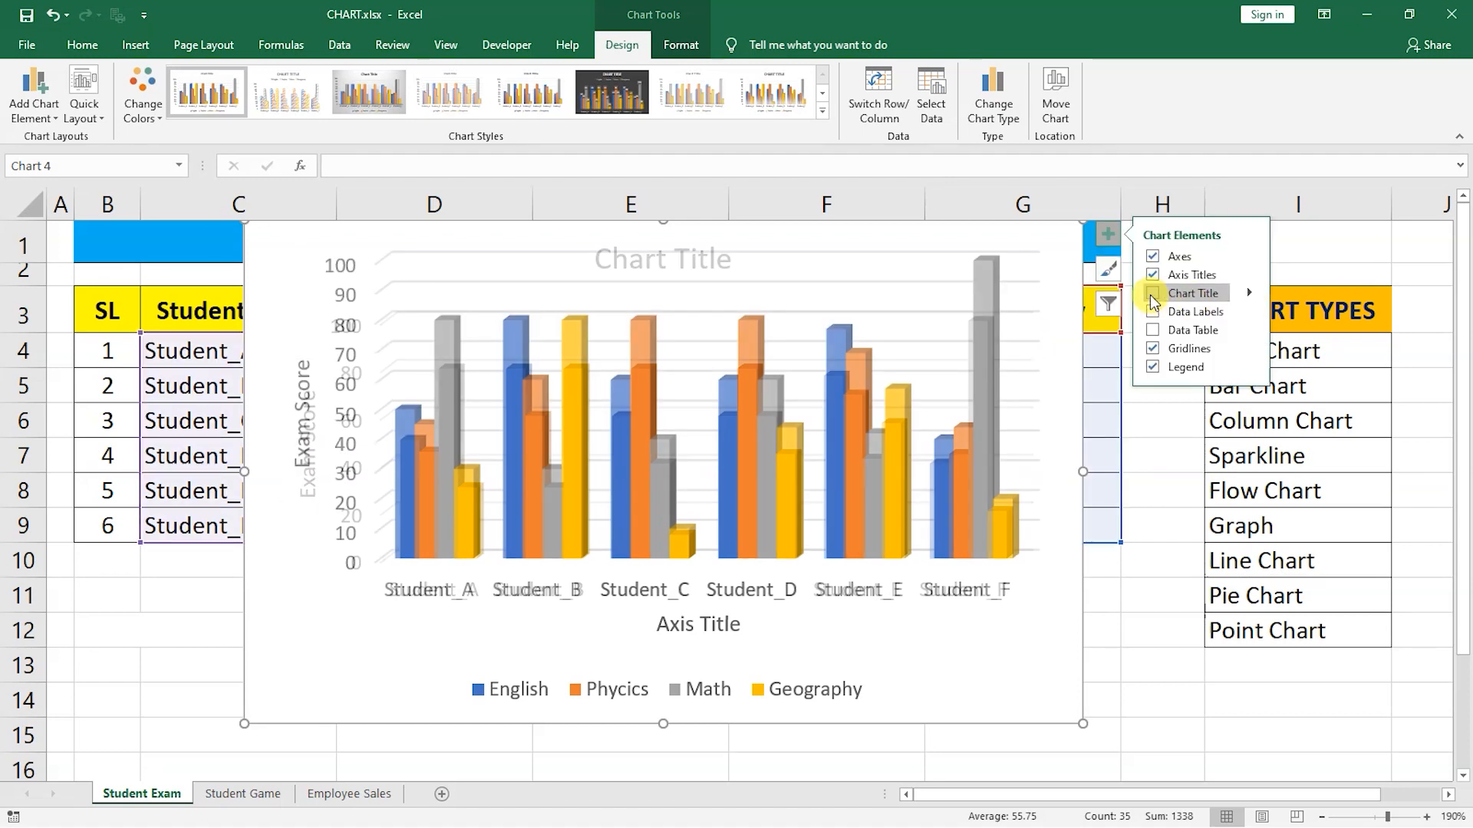
left_click(1152, 294)
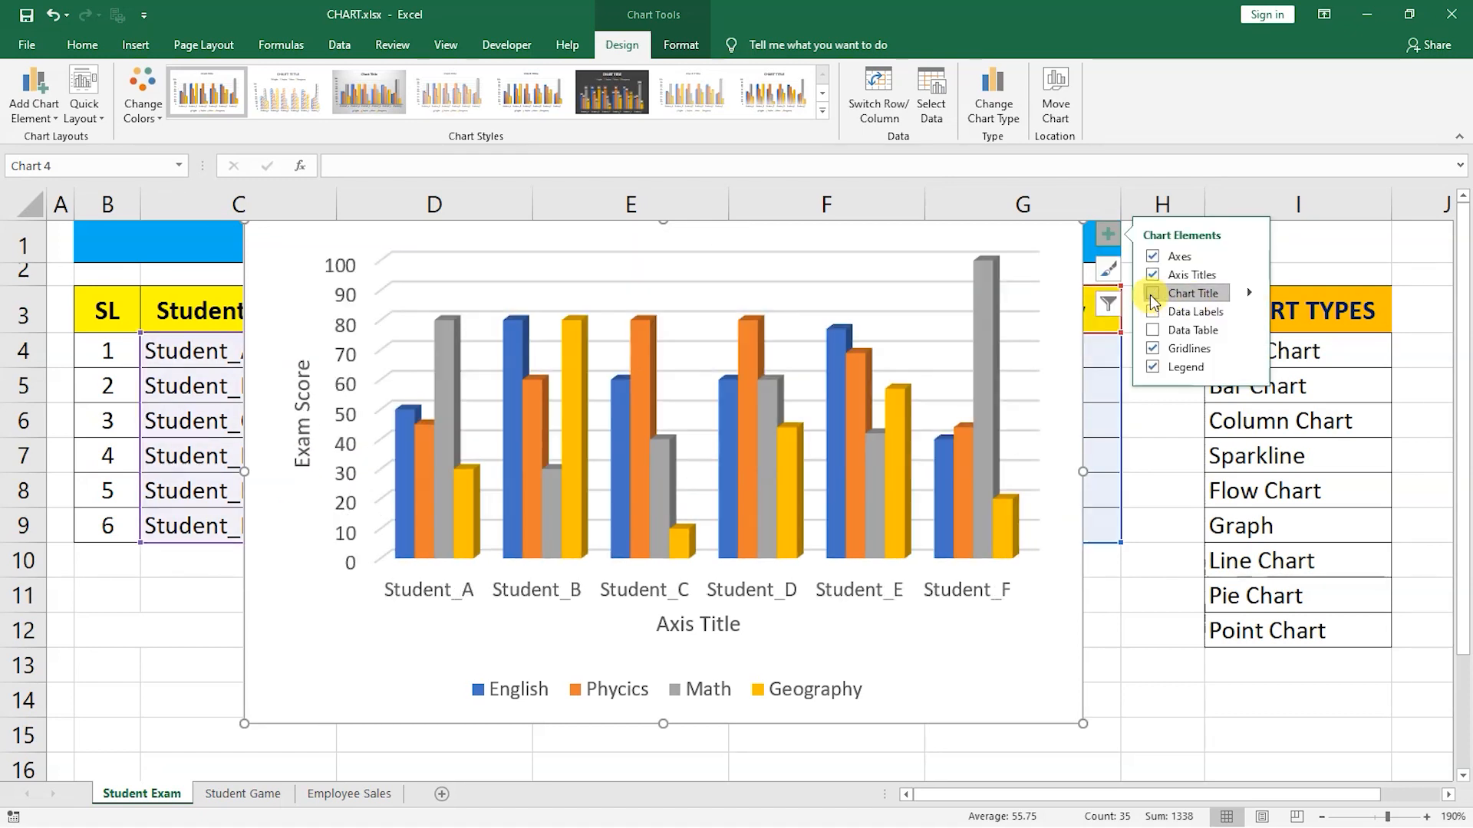
left_click(667, 255)
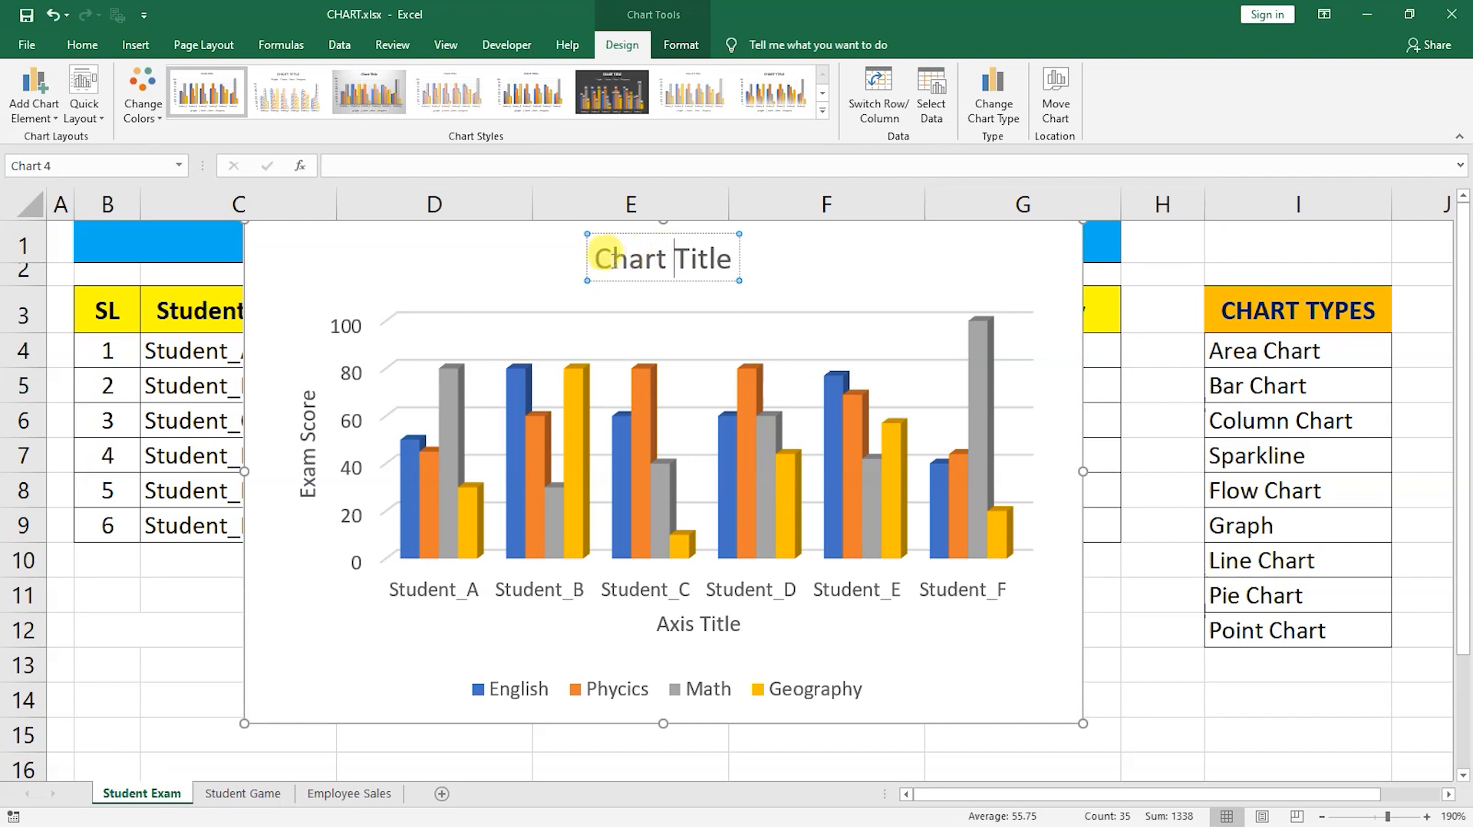
left_click_drag(601, 249, 760, 251)
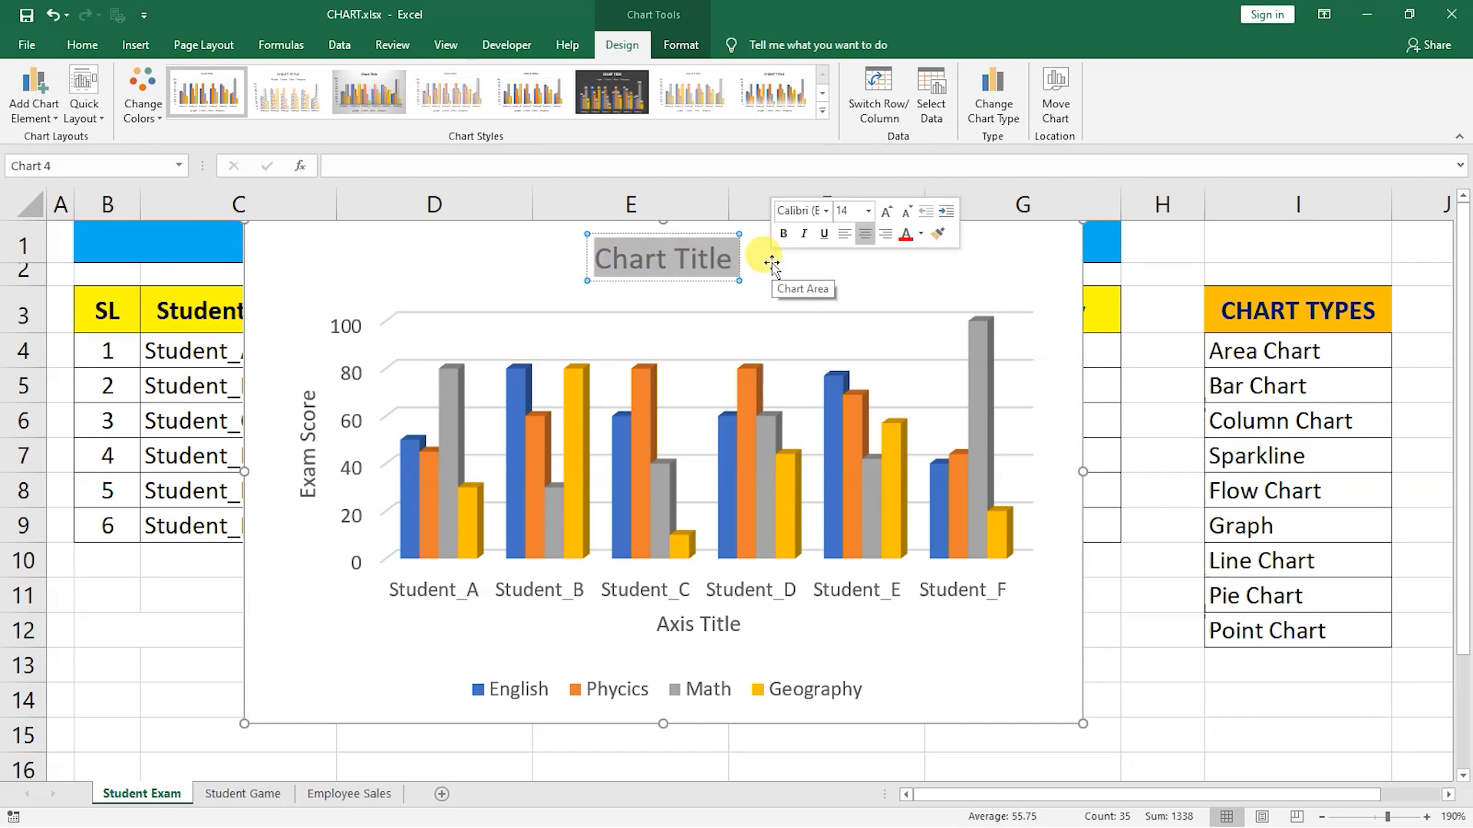
type("Exam Data")
left_click(998, 263)
Show and hide data labels and the data table on the chart.
left_click(1109, 234)
left_click(1153, 316)
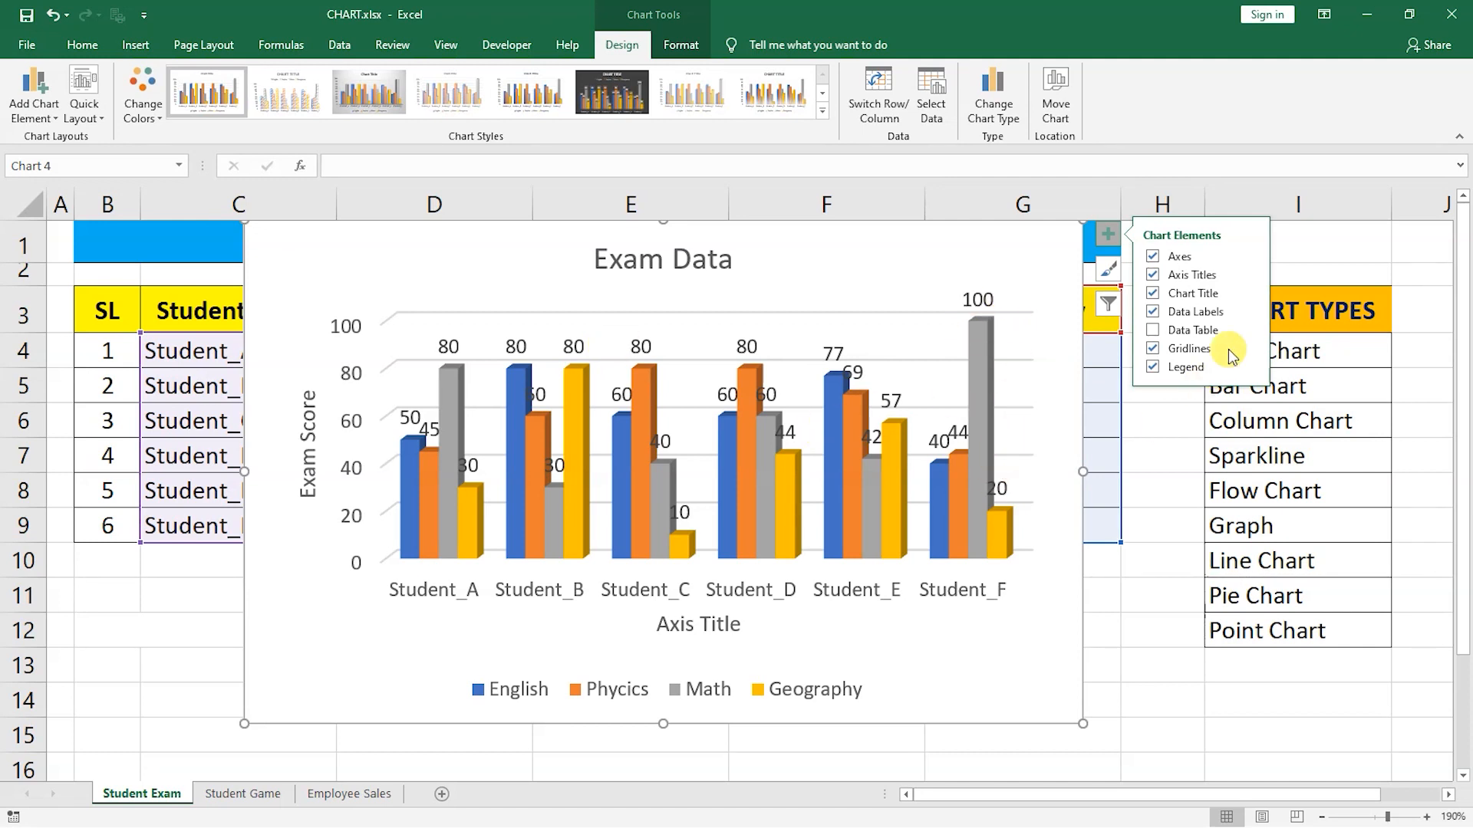
left_click(1152, 313)
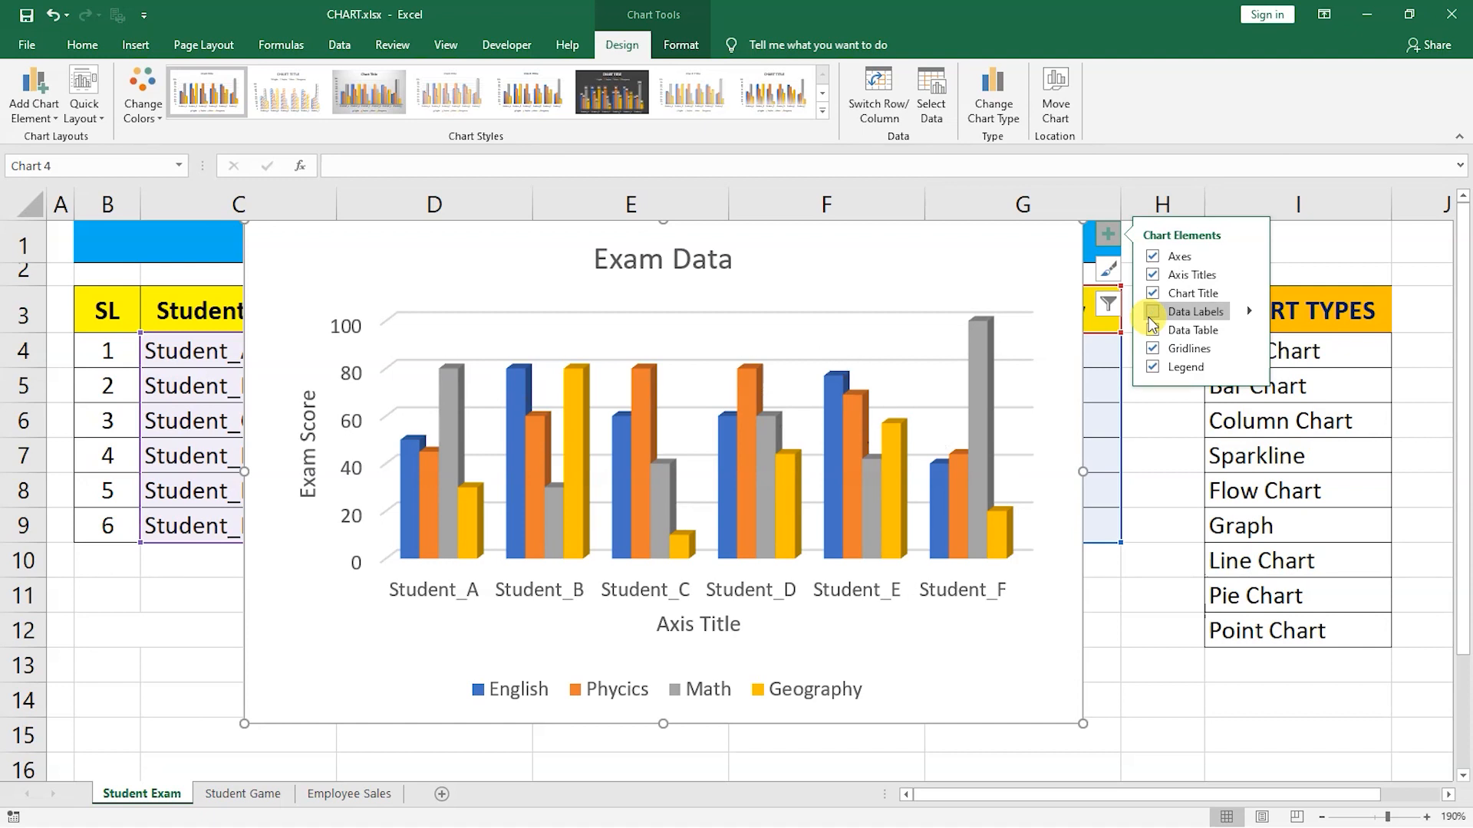
left_click(1154, 332)
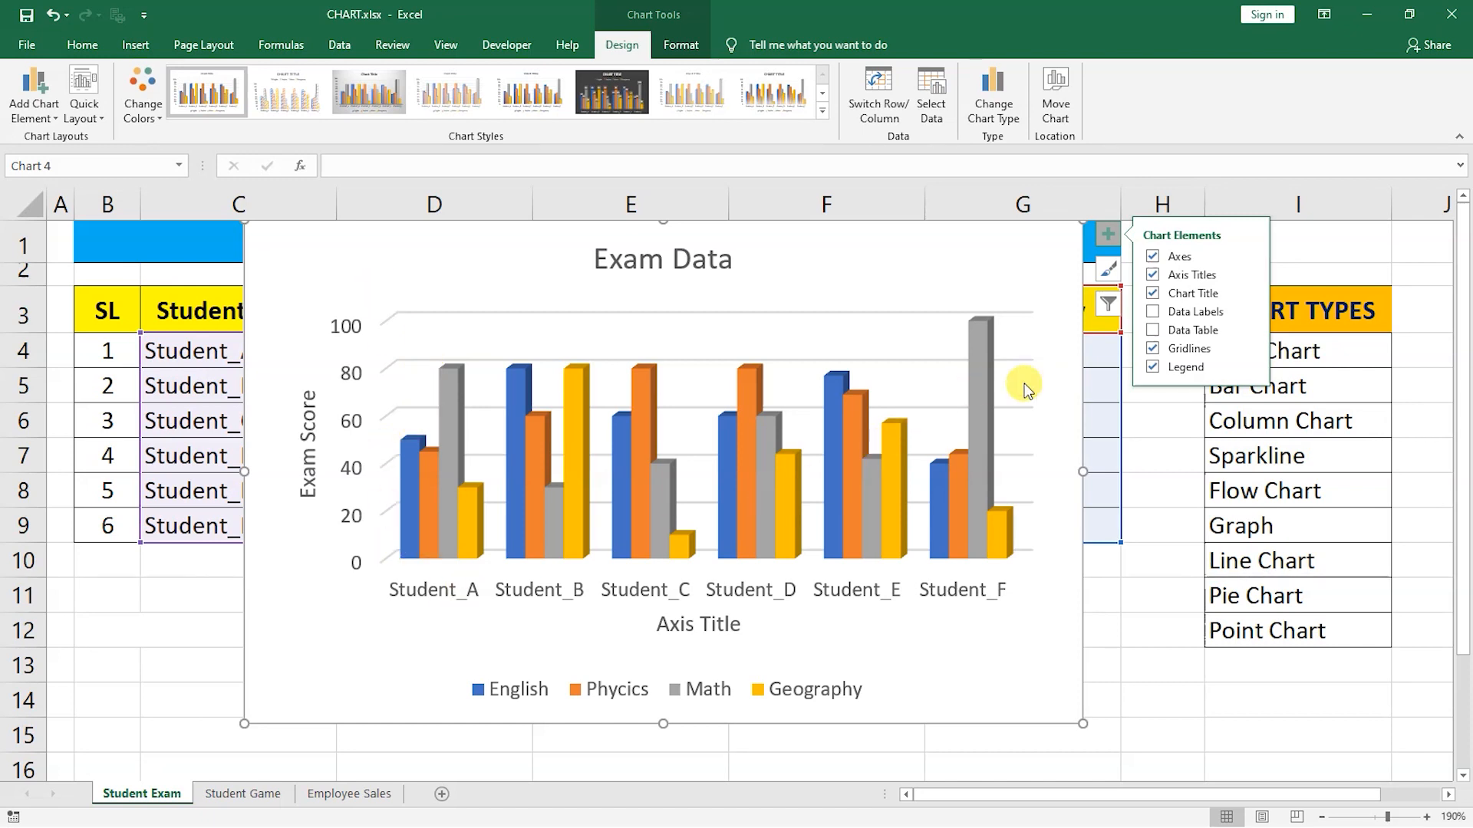
Toggle the gridlines off and back on, then switch the chart legend on and off, leaving it hidden.
left_click(1154, 349)
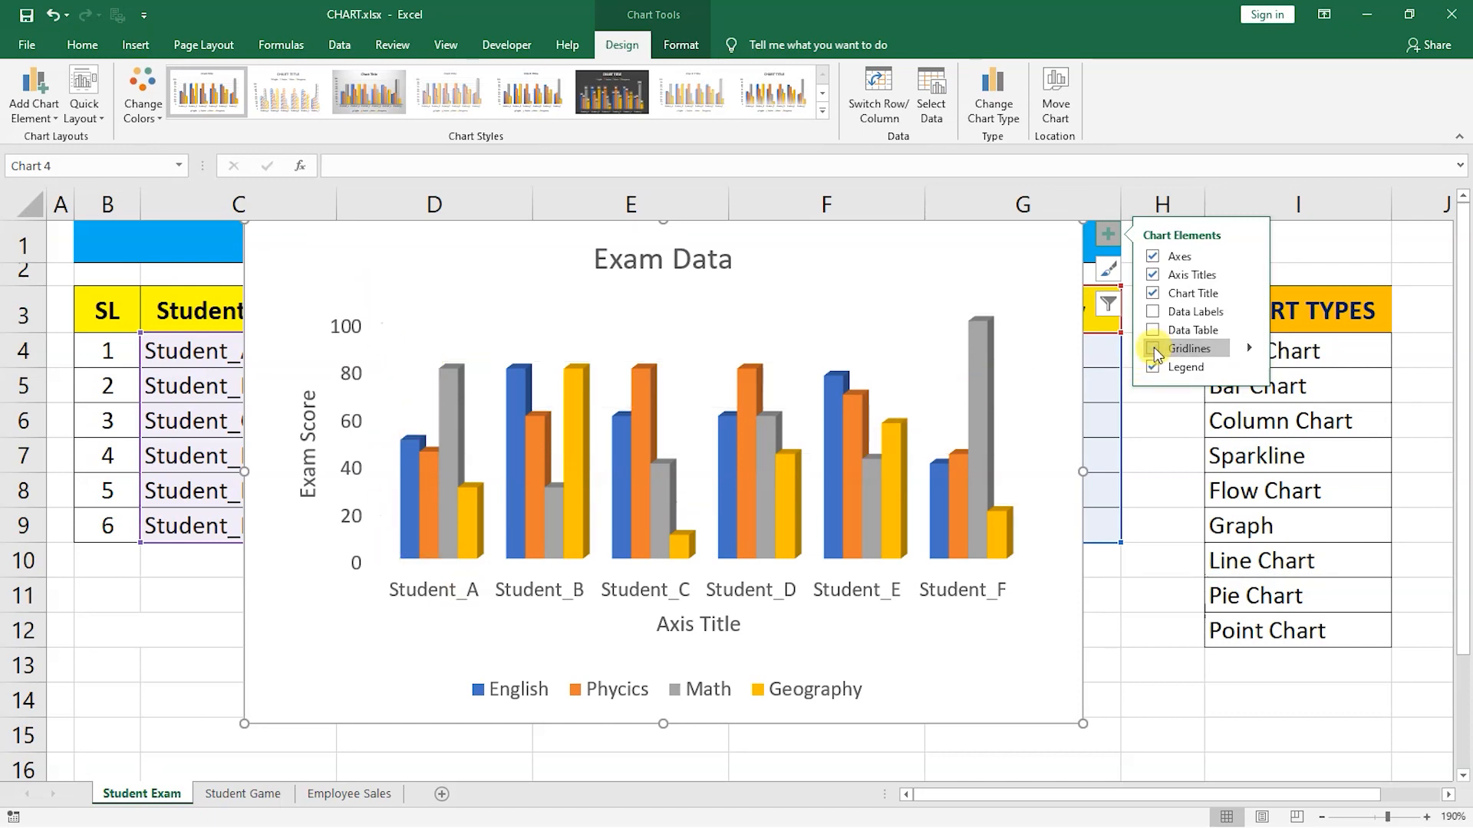
left_click(1156, 350)
left_click(1154, 369)
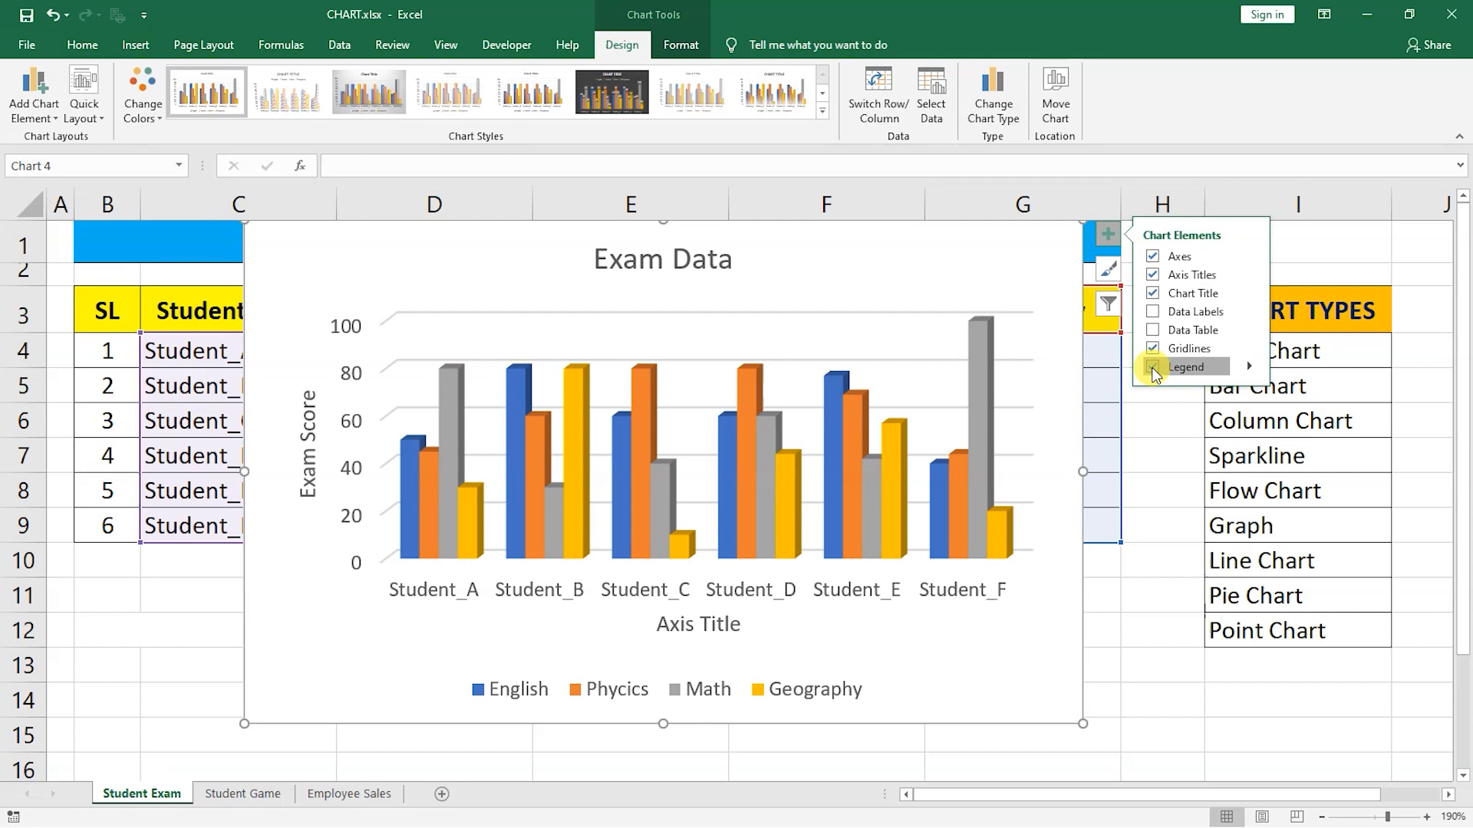
left_click(1154, 368)
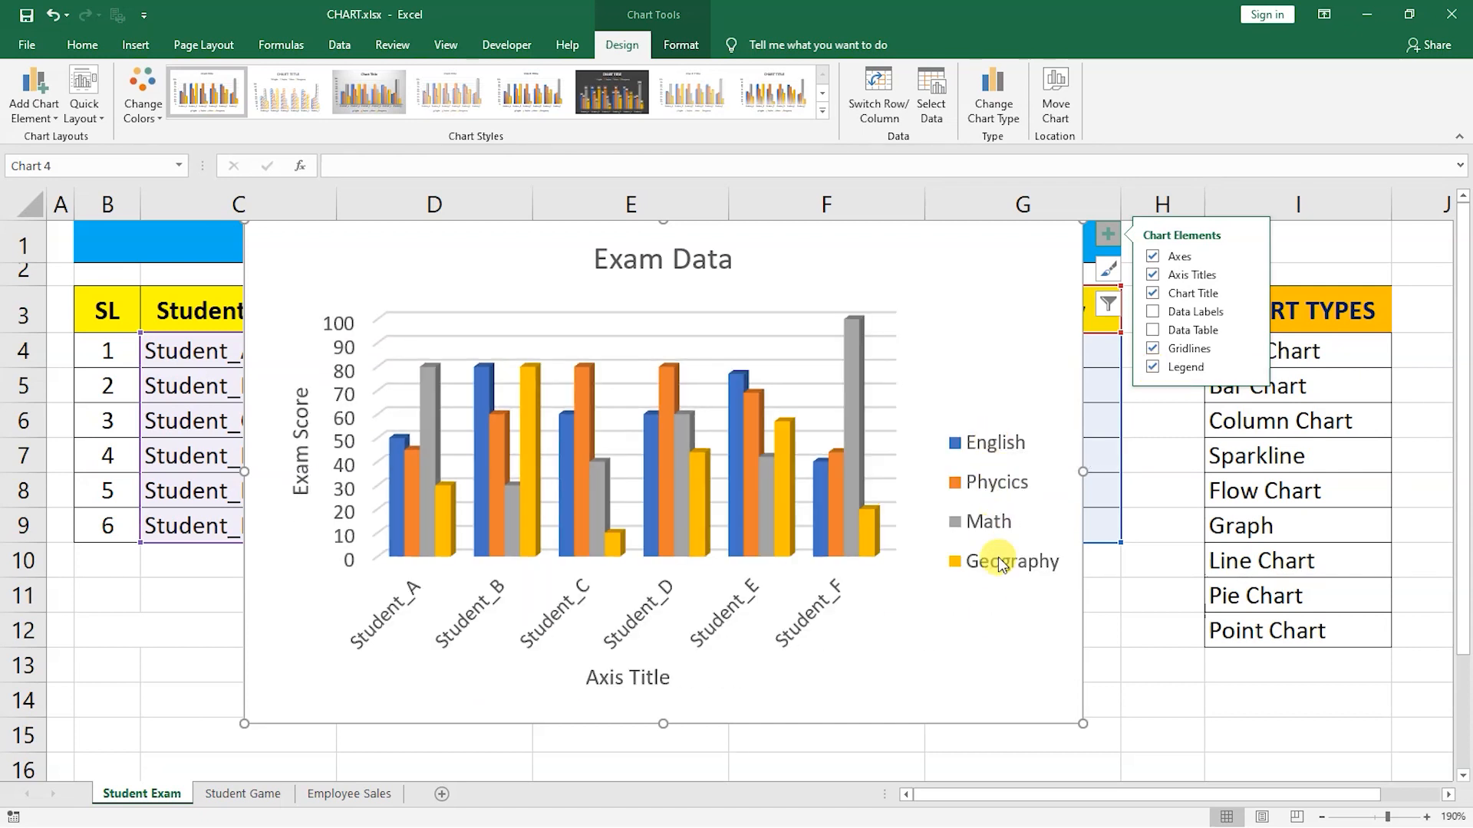
left_click(1160, 367)
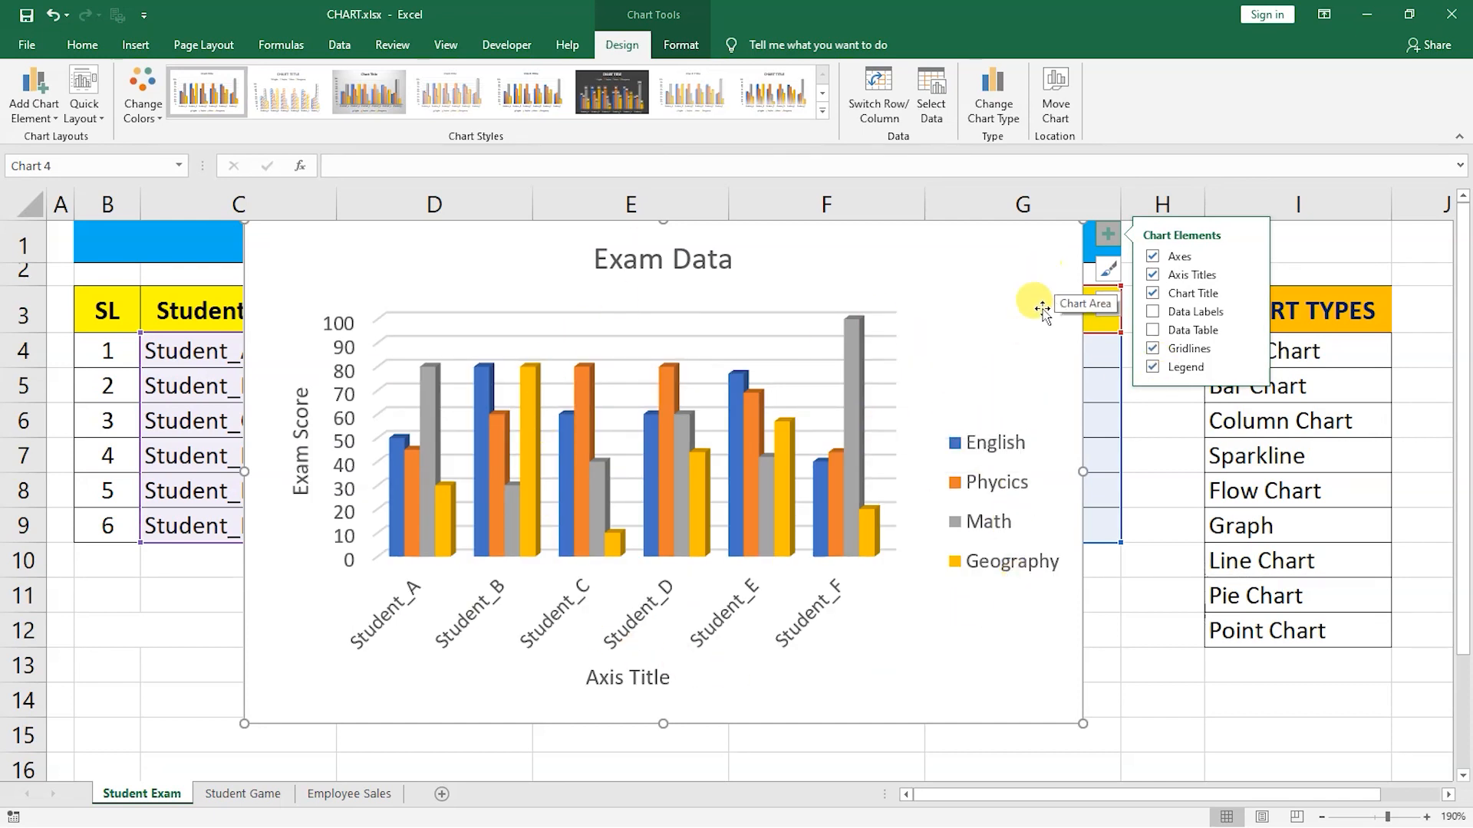
left_click(1153, 367)
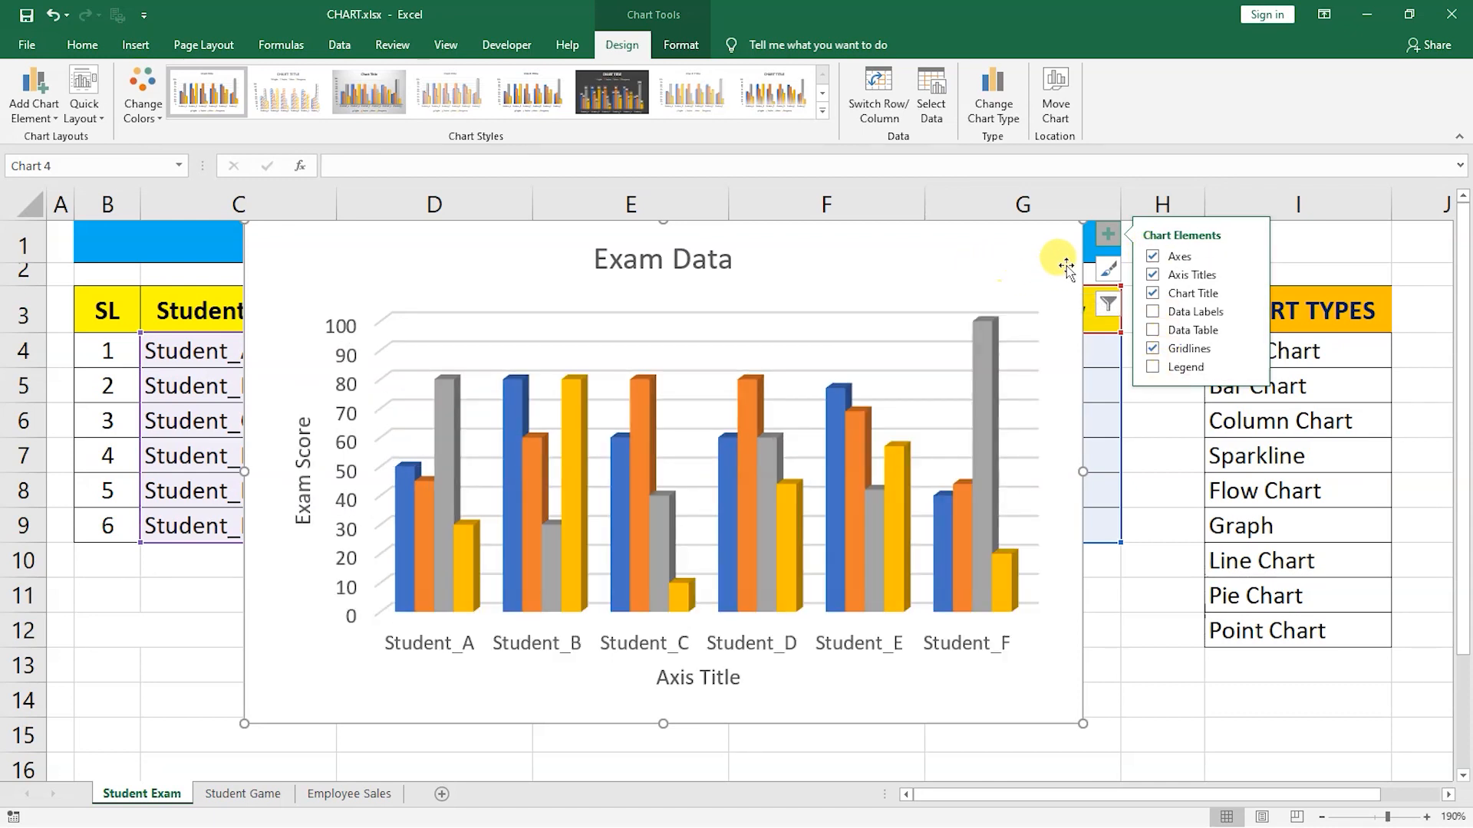
Try several chart styles and apply the one with a bold title and shaded gridlines.
left_click(1107, 268)
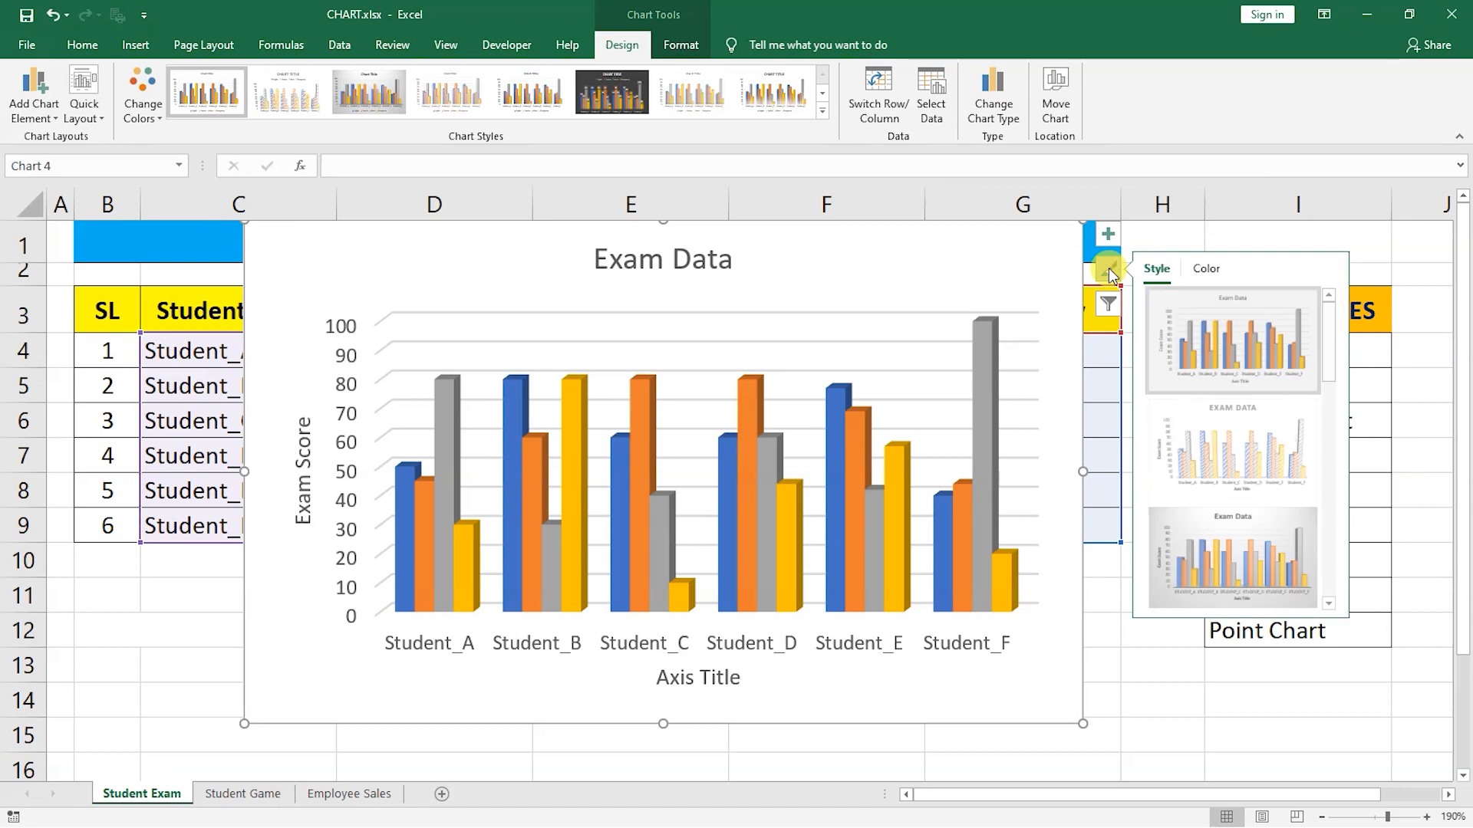
left_click(1283, 439)
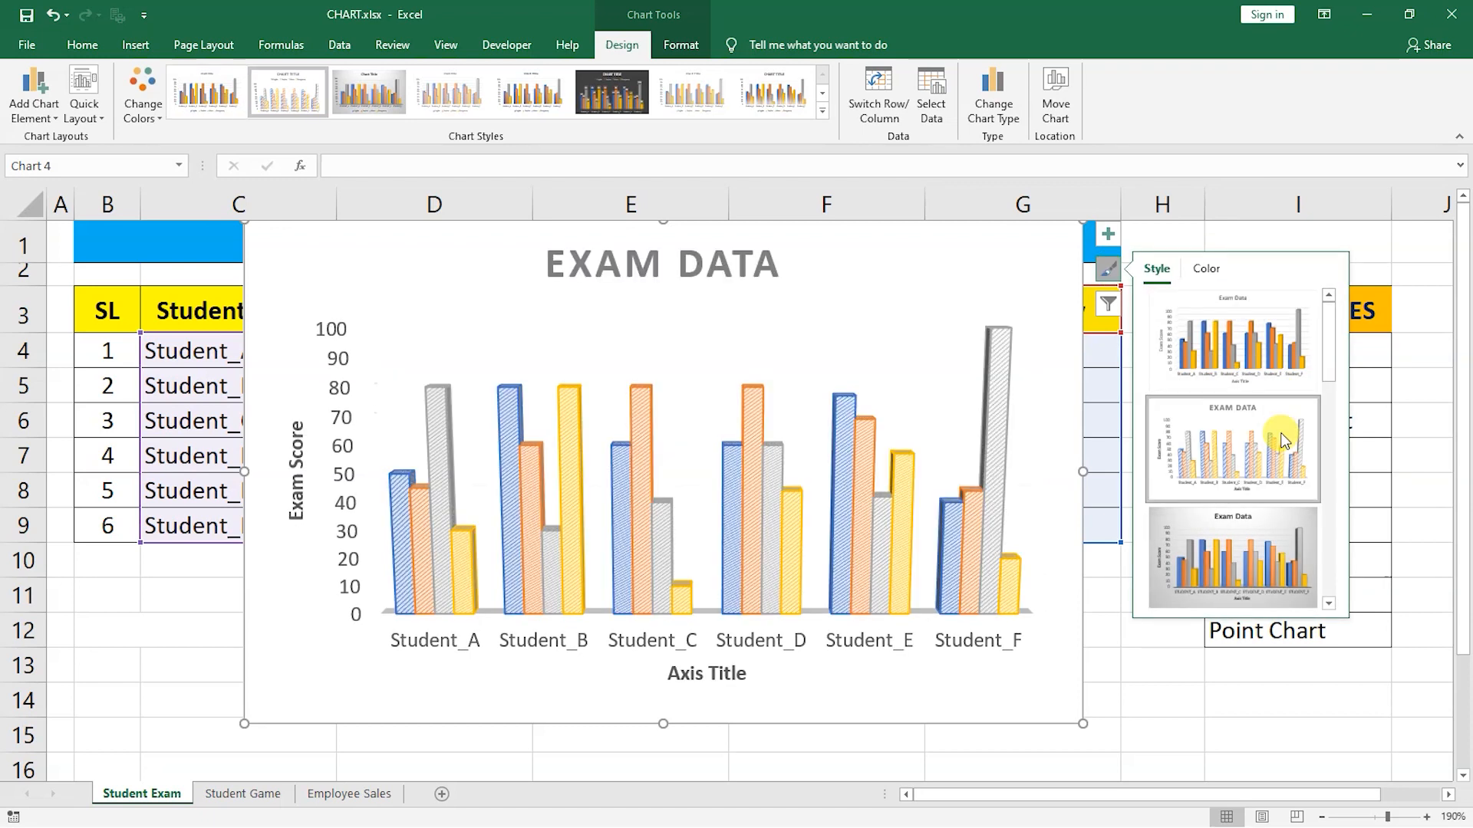
left_click(1263, 560)
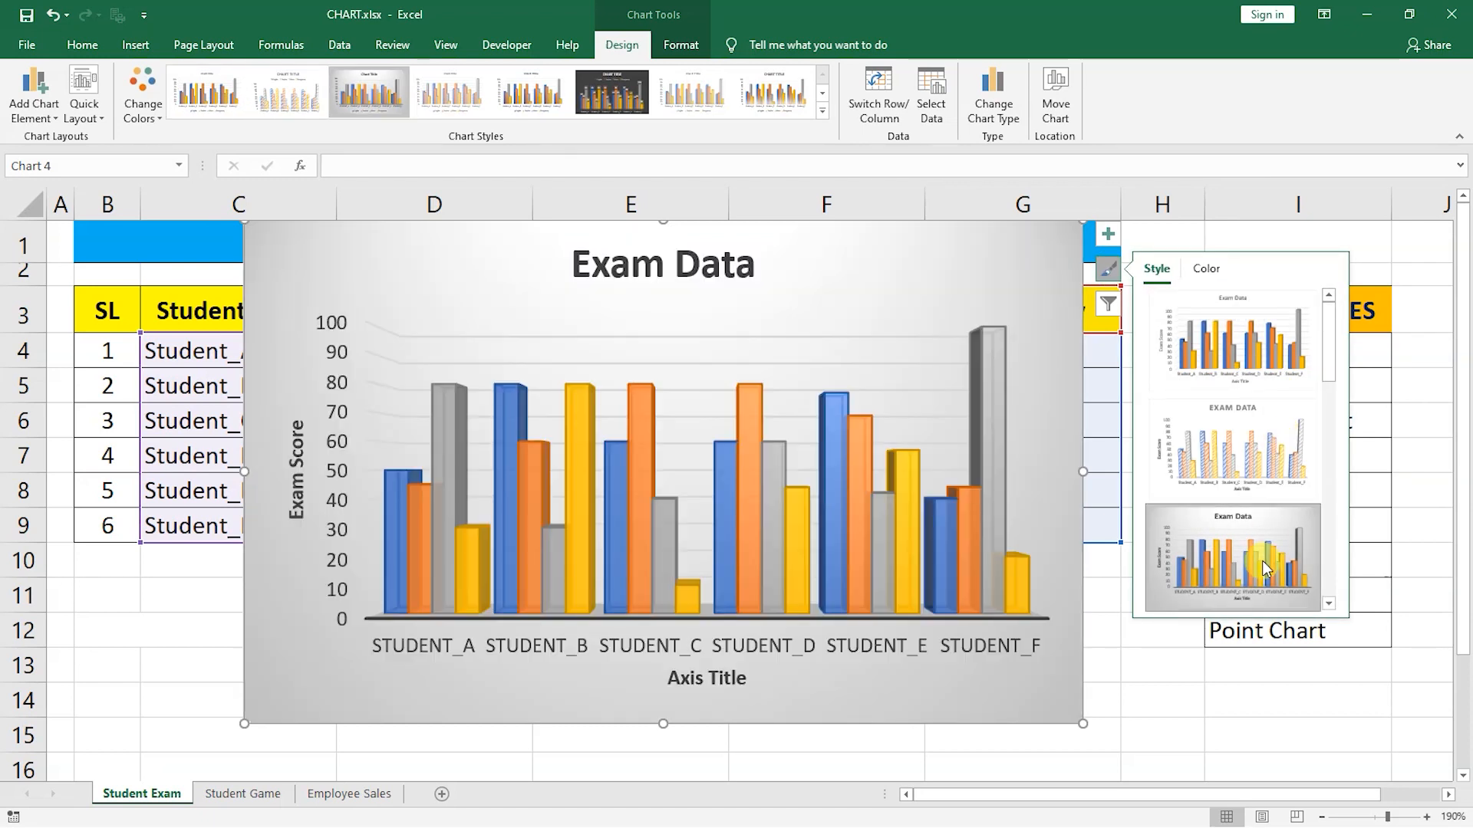
scroll(1263, 560, "down", 2)
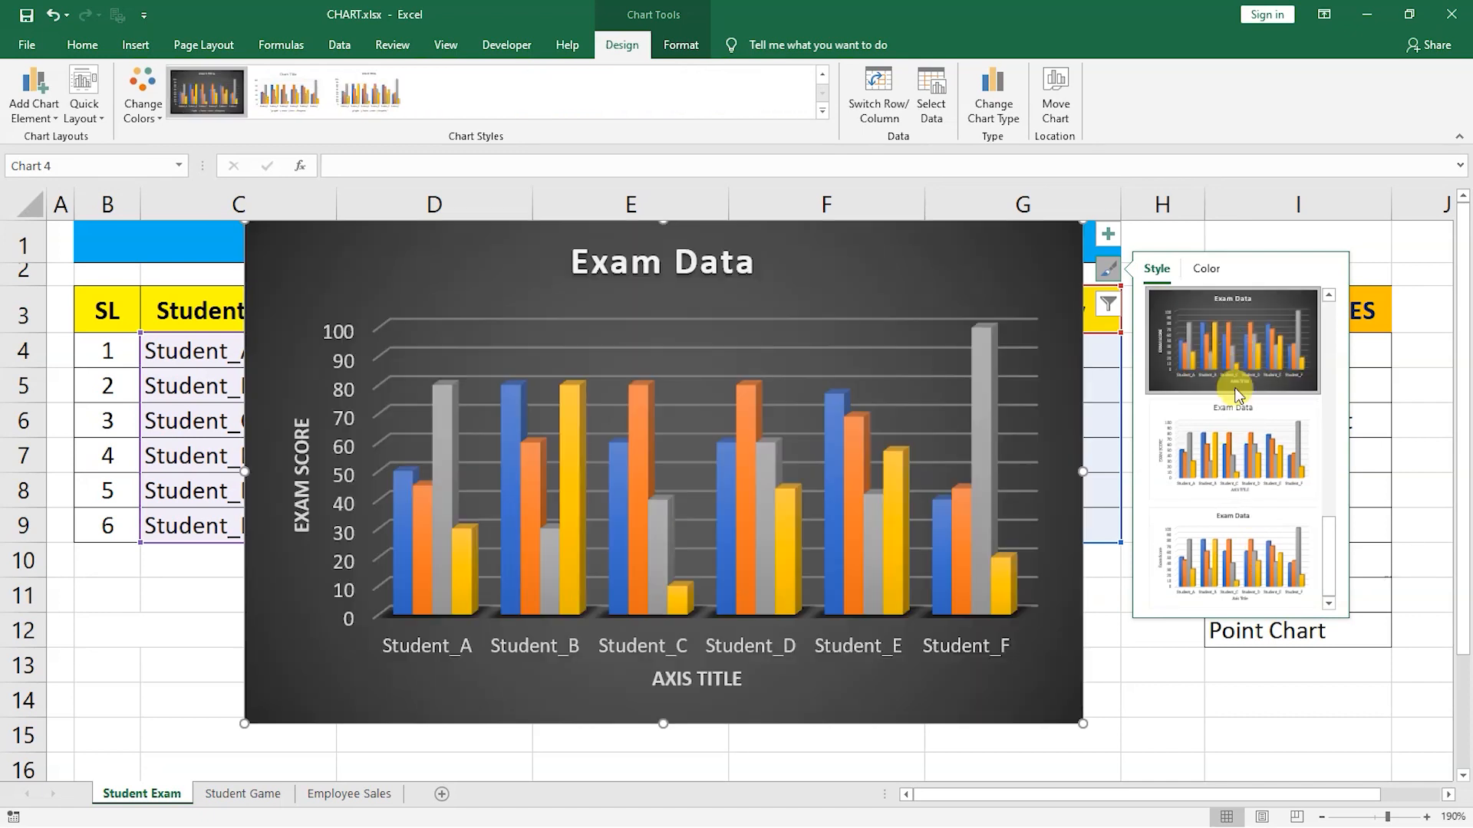
left_click(1241, 460)
left_click(1246, 546)
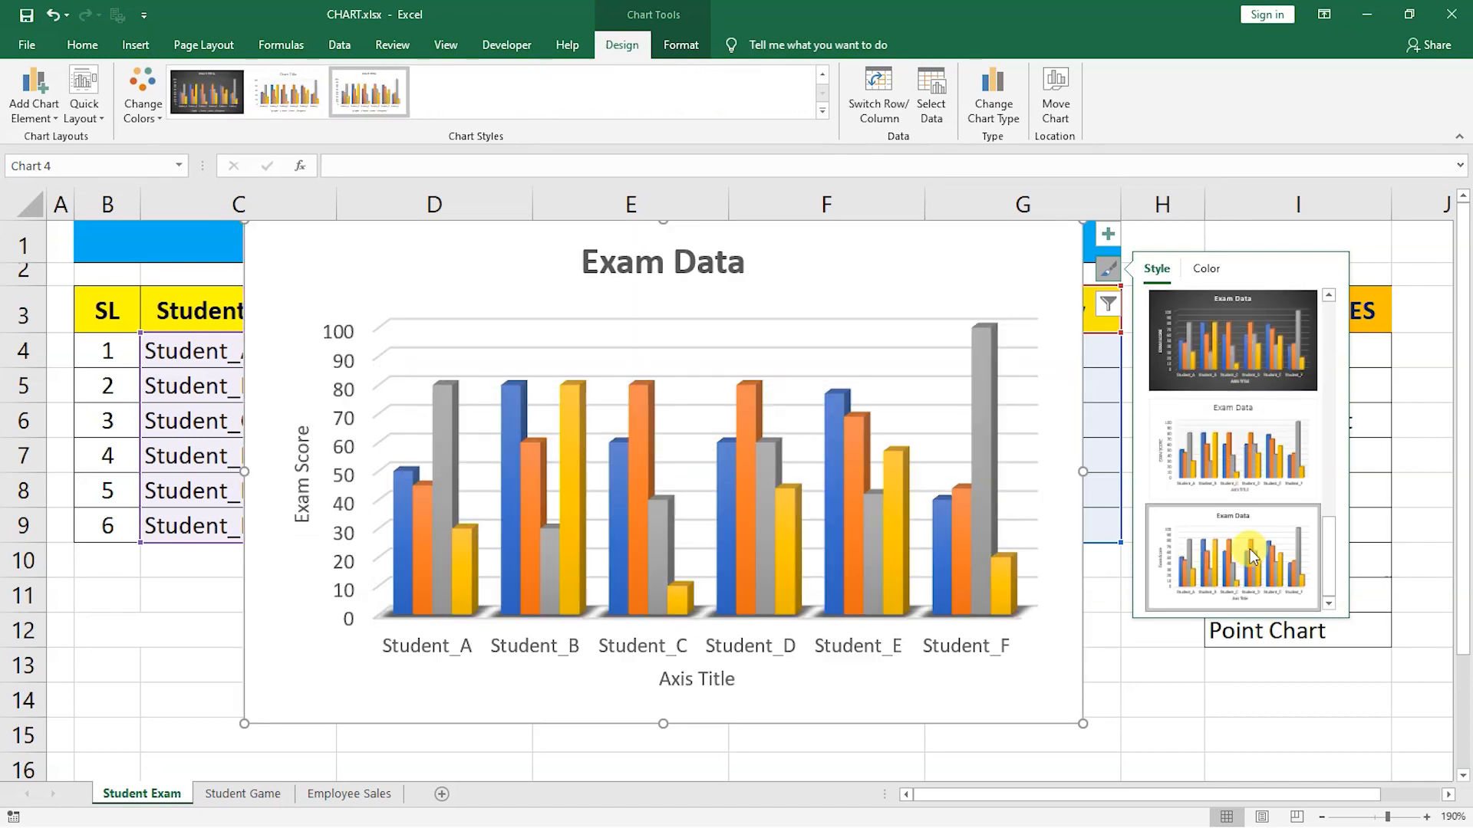
scroll(1250, 549, "up", 5)
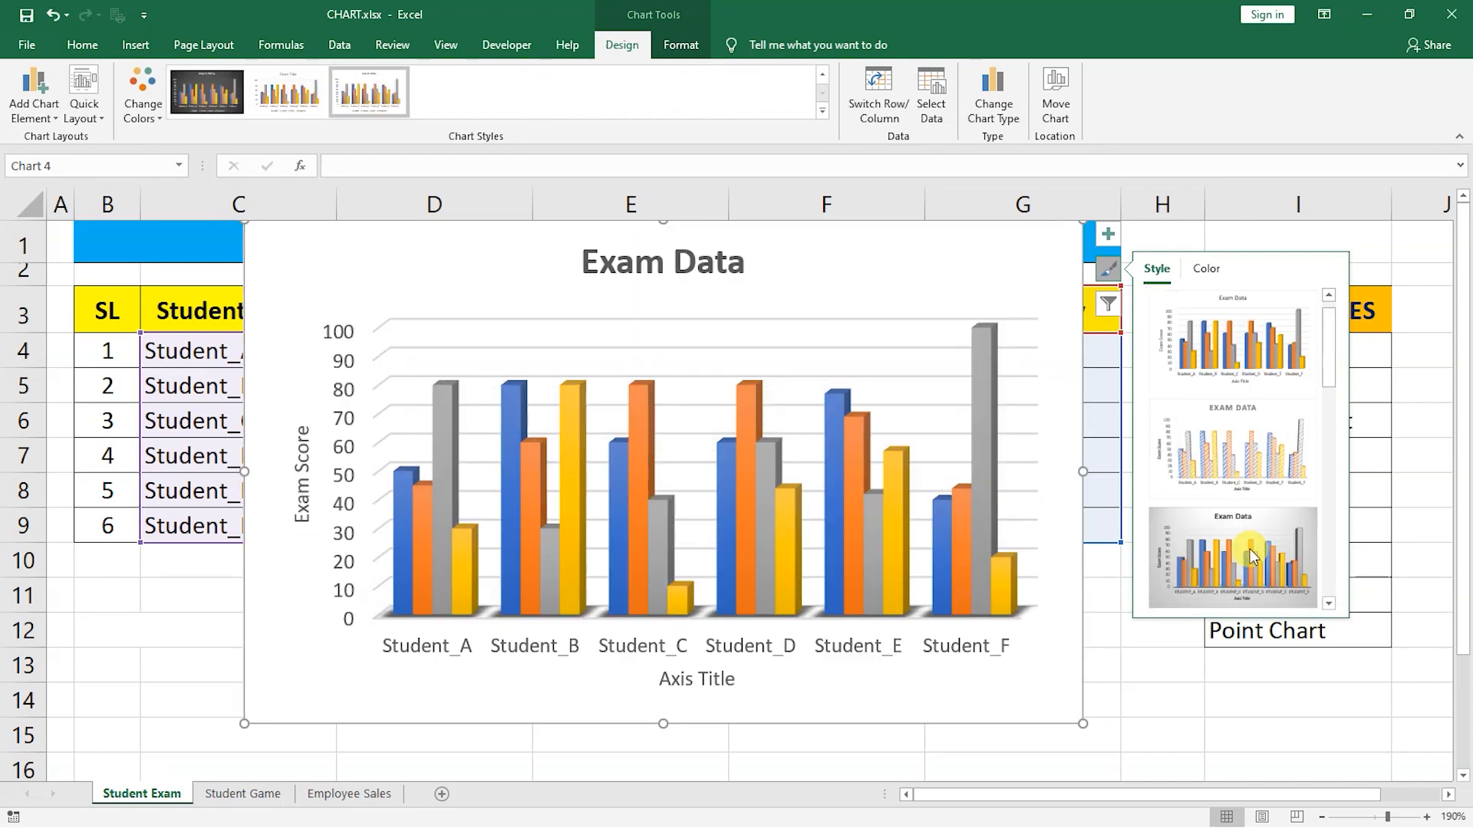
Change the chart colours to the colourful orange, yellow, green and brown palette.
left_click(1207, 267)
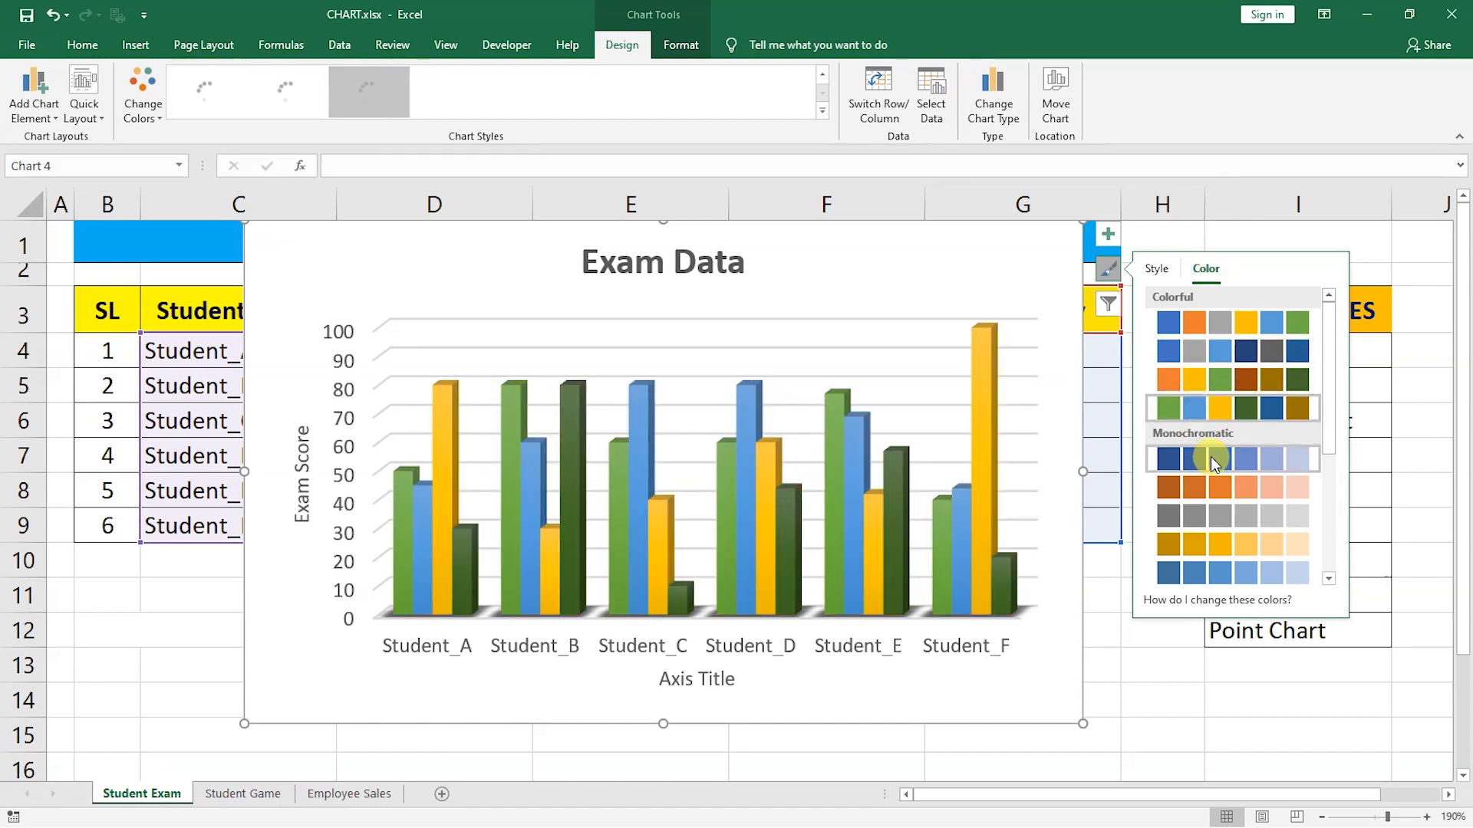
left_click(1209, 495)
left_click(1195, 350)
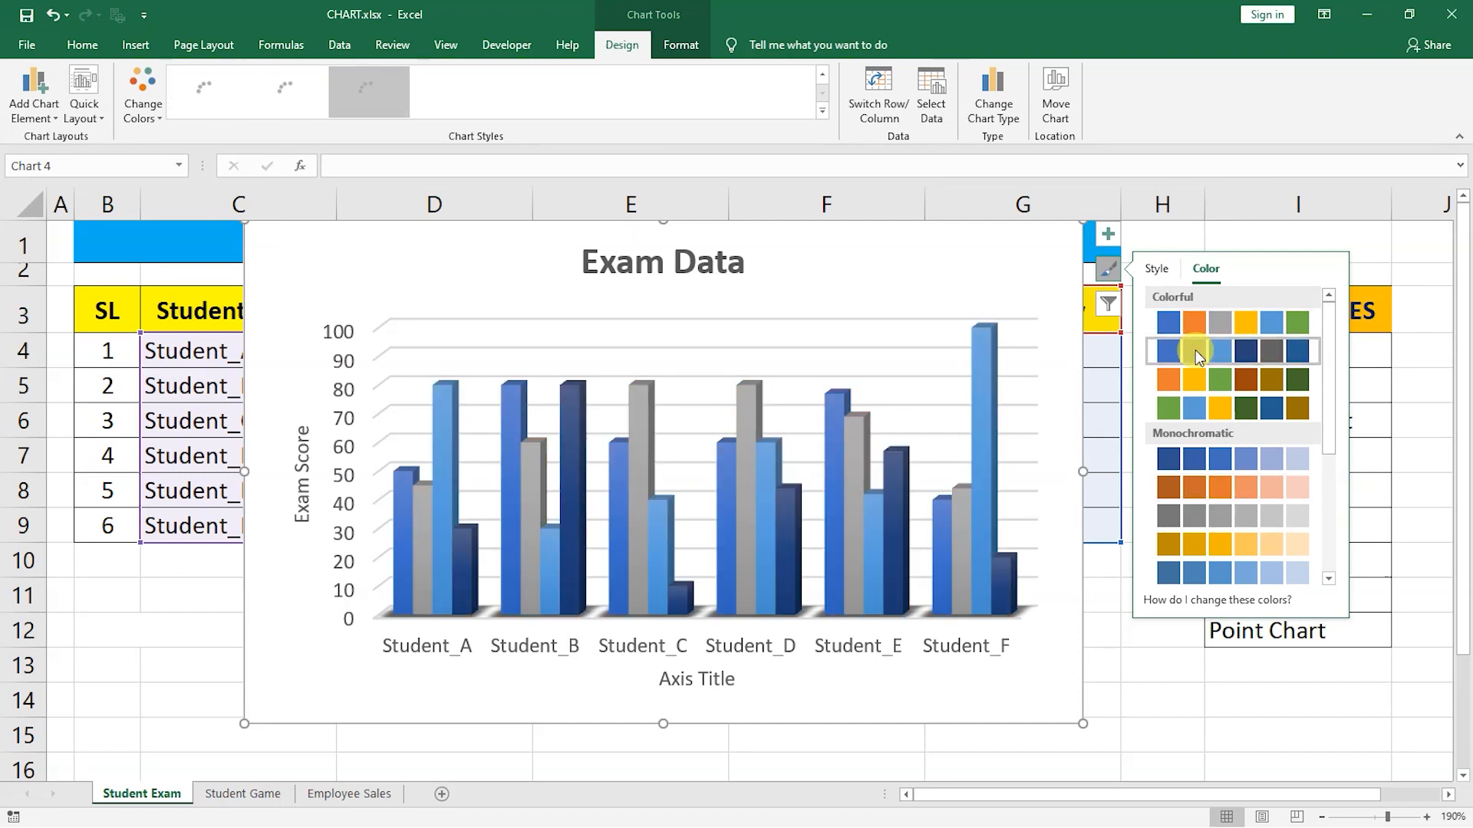
left_click(1200, 371)
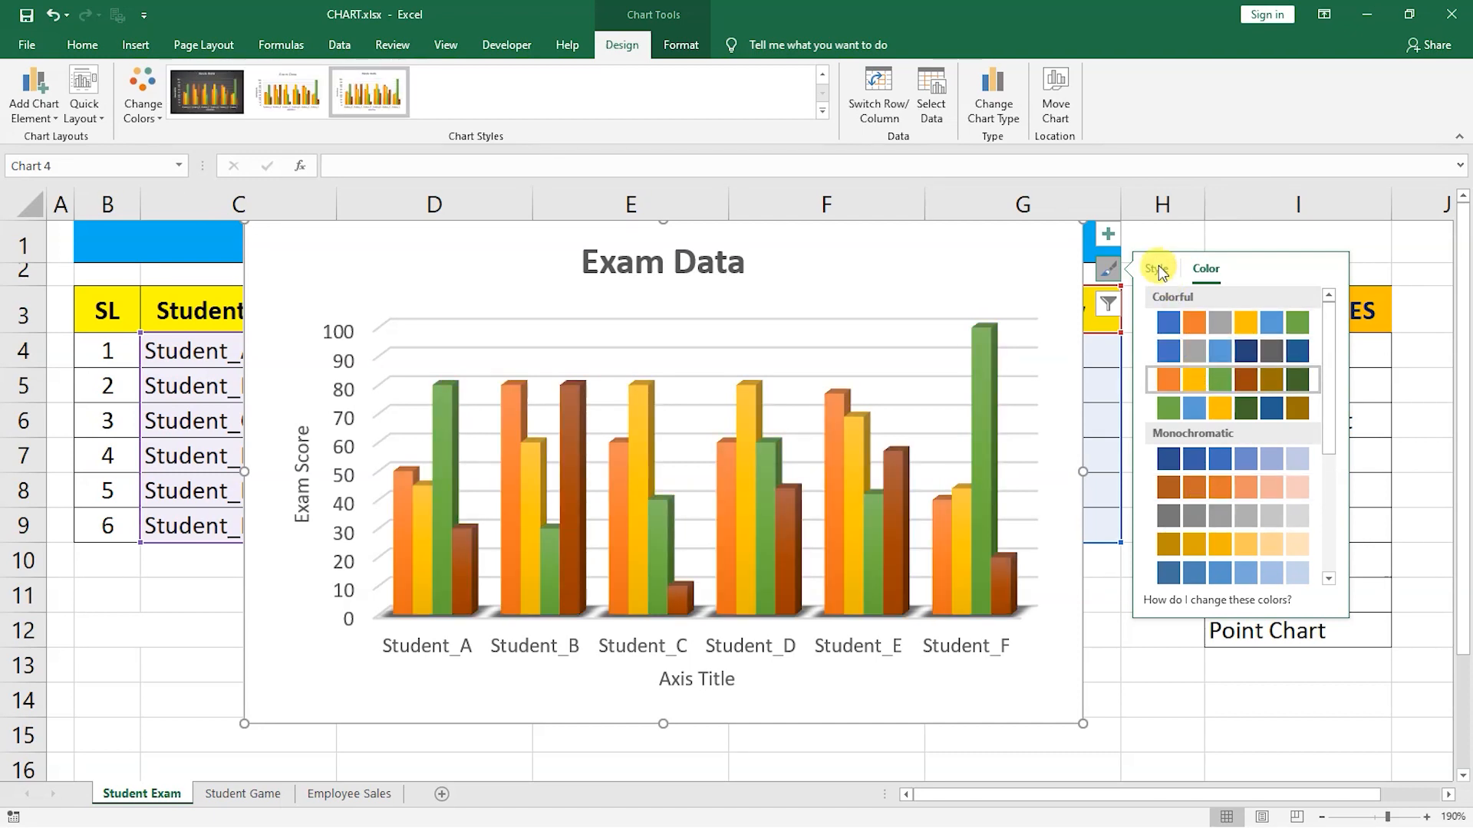
left_click(1108, 268)
left_click(1109, 269)
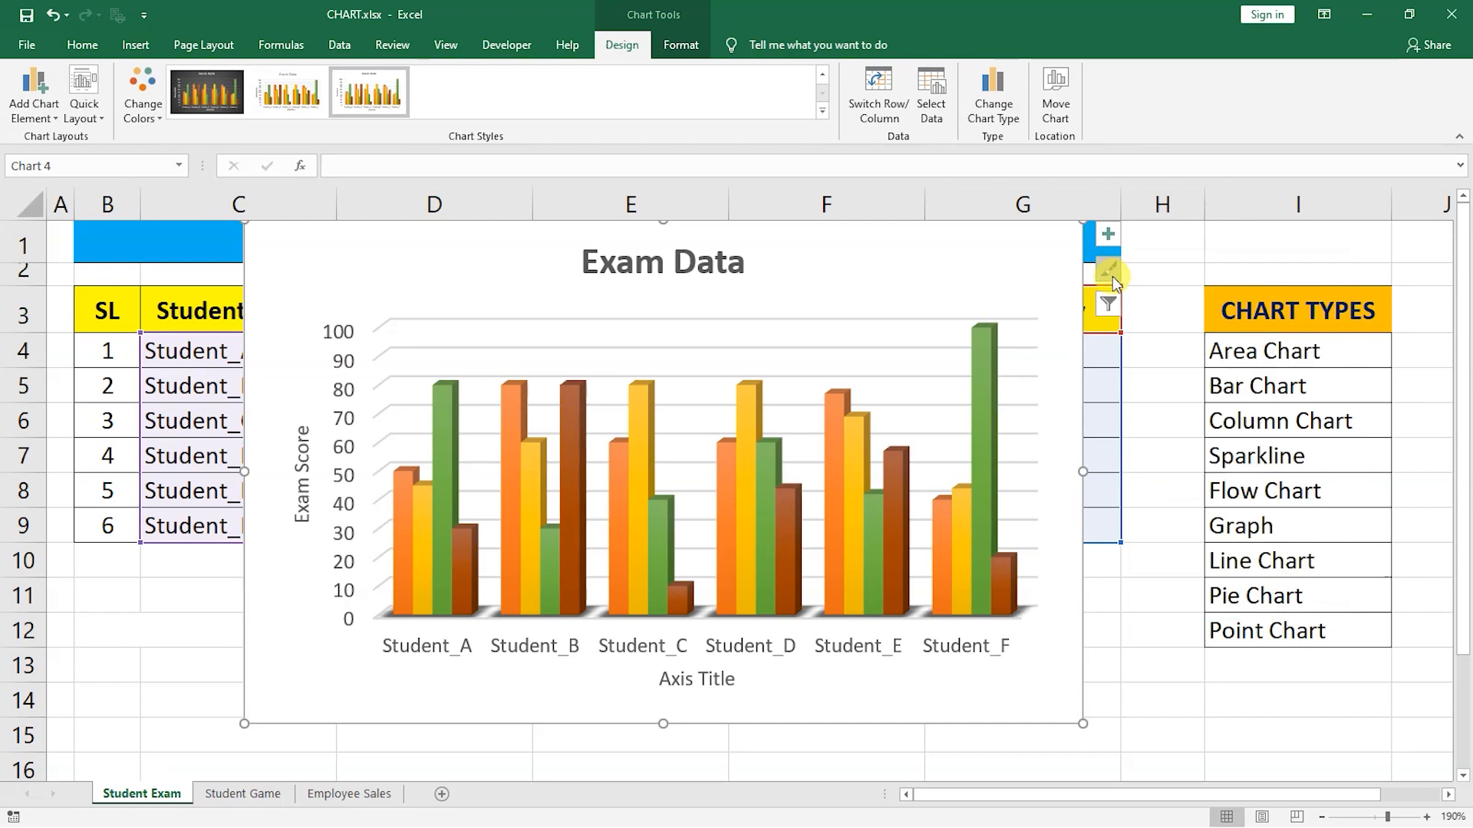
Filter the English series out of the chart.
left_click(1109, 299)
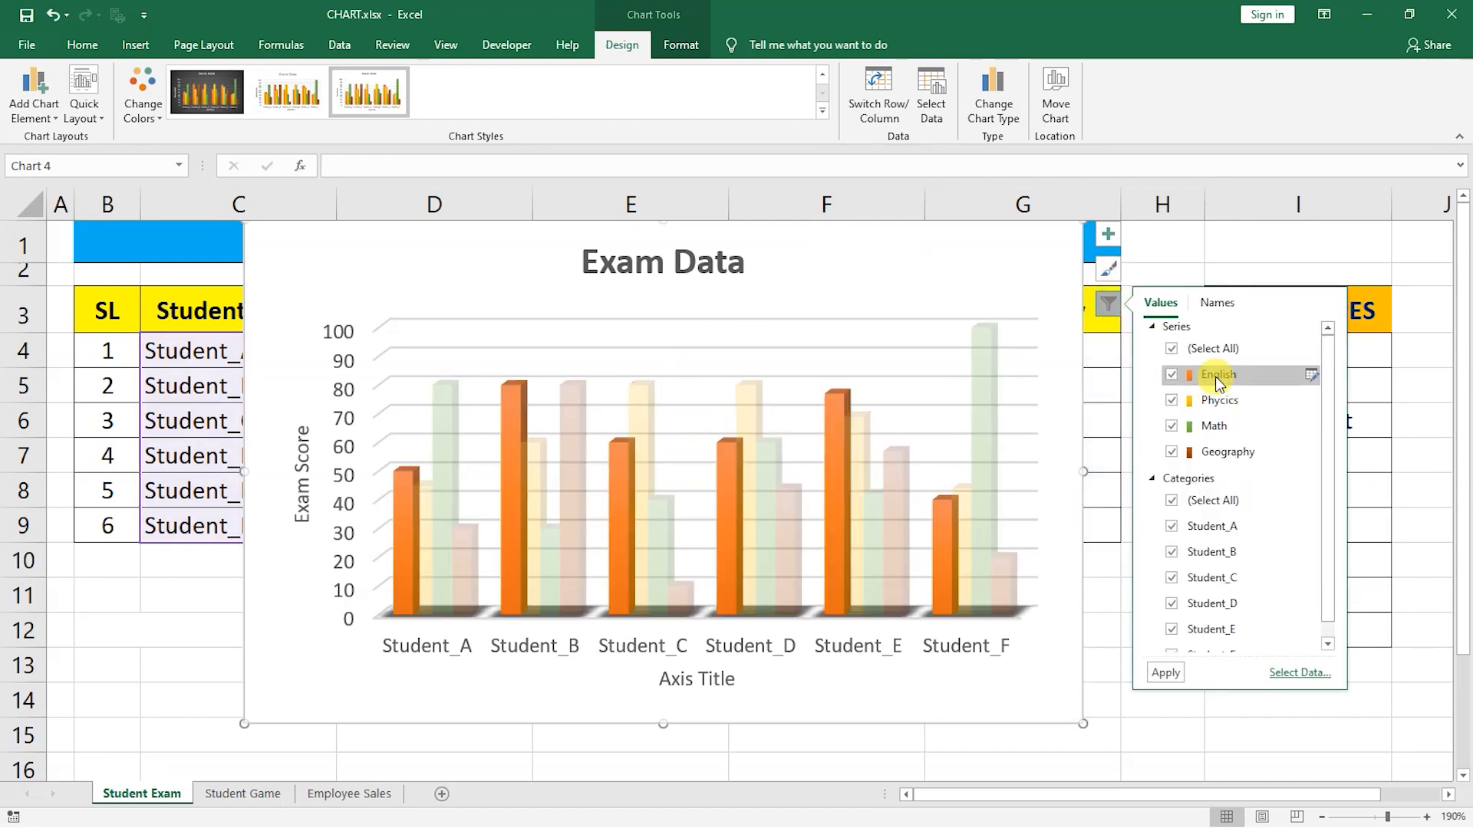
left_click(1171, 375)
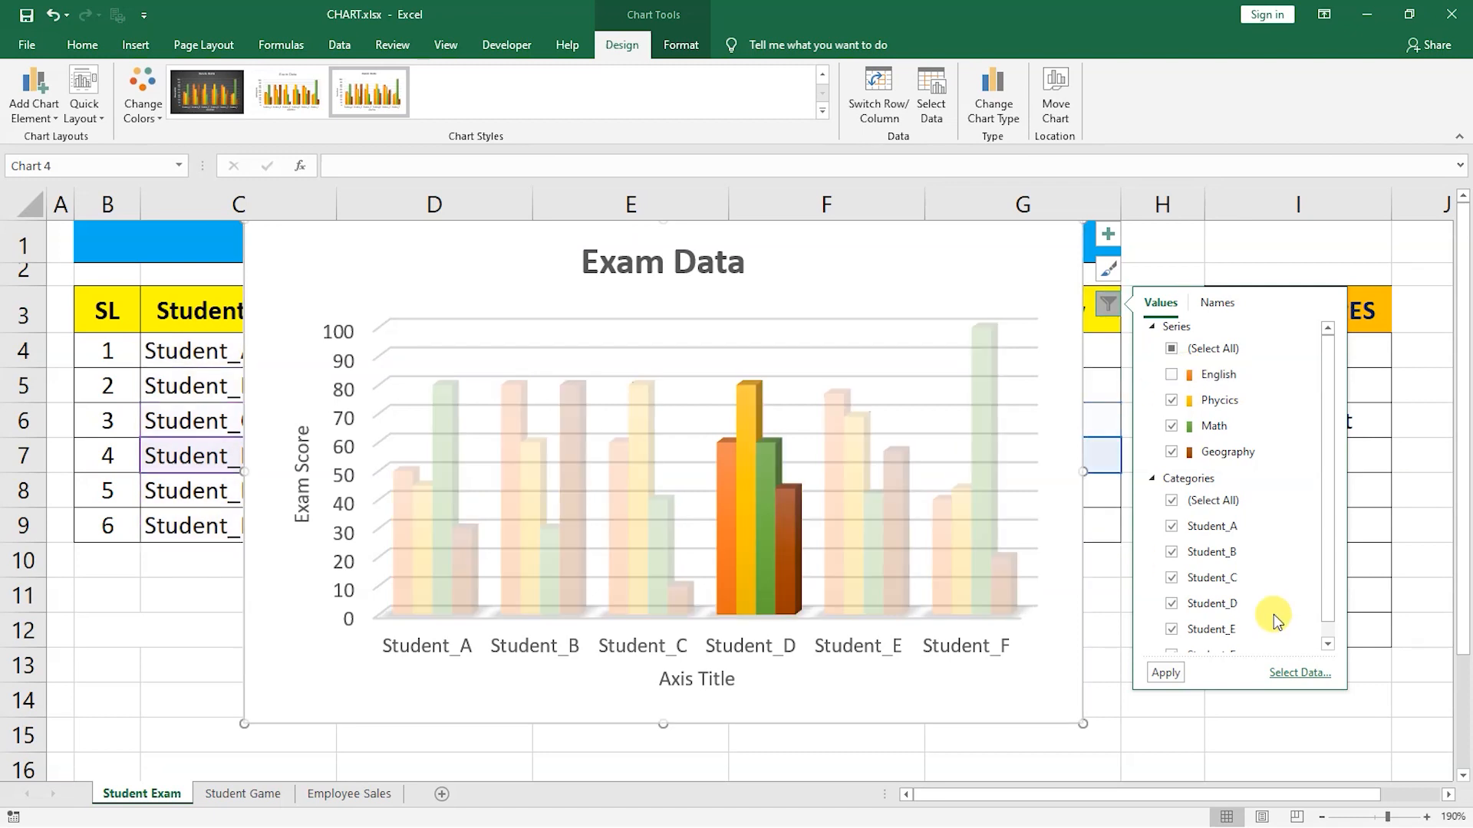
left_click(1167, 673)
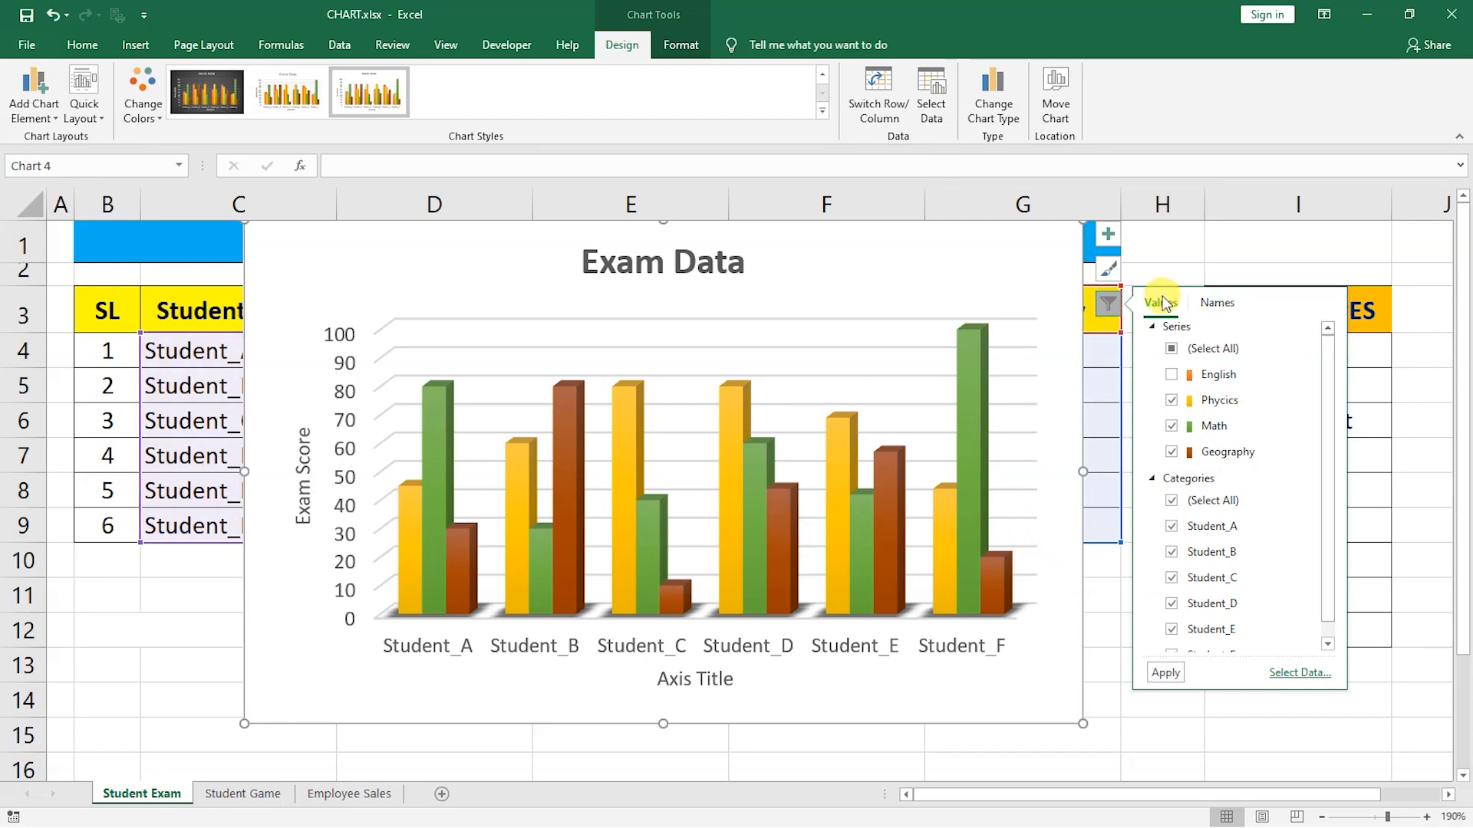
Turn the chart legend back on and restore the English series through the chart filter.
left_click(1107, 239)
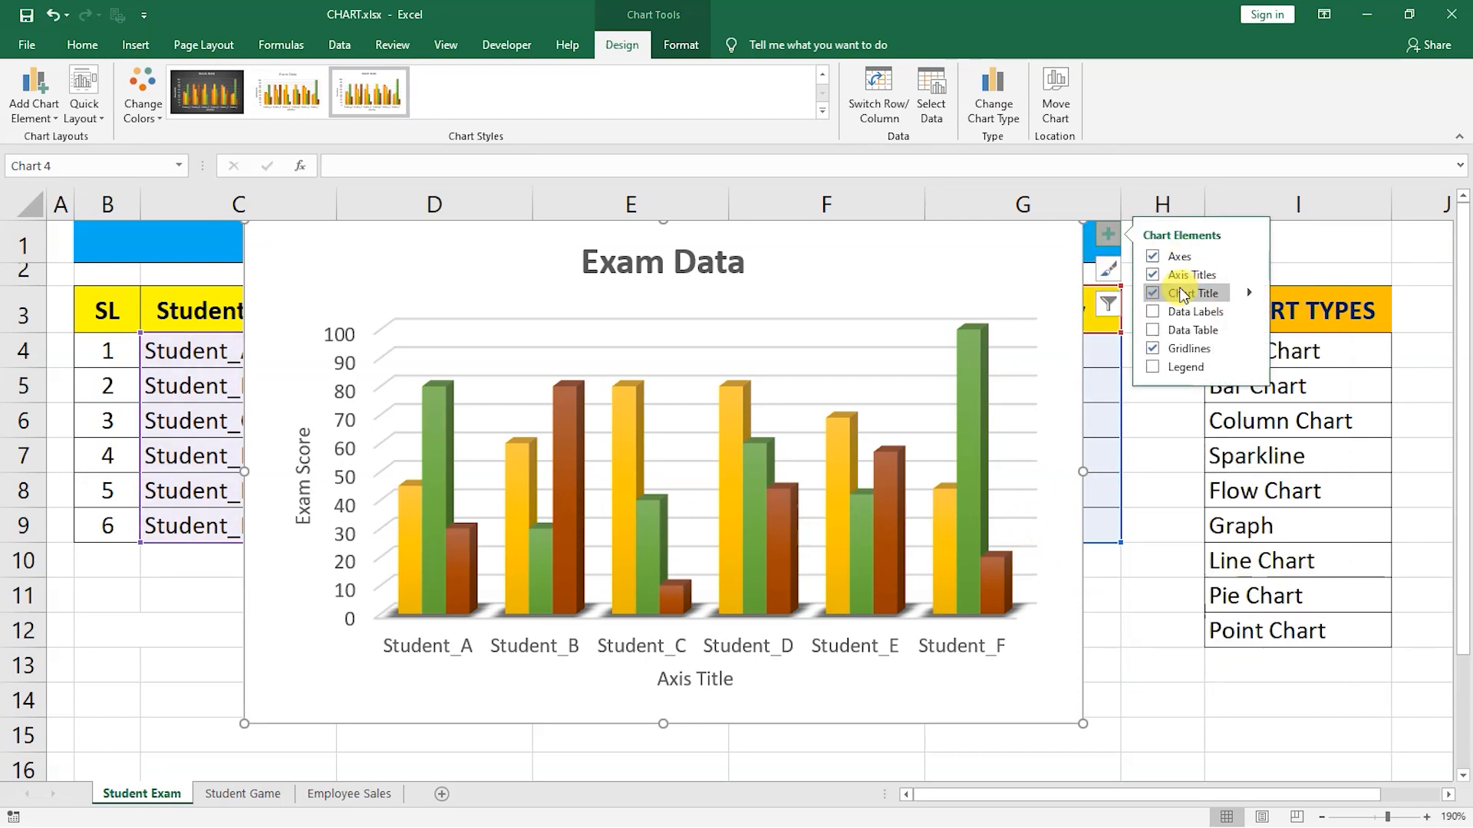
left_click(1153, 367)
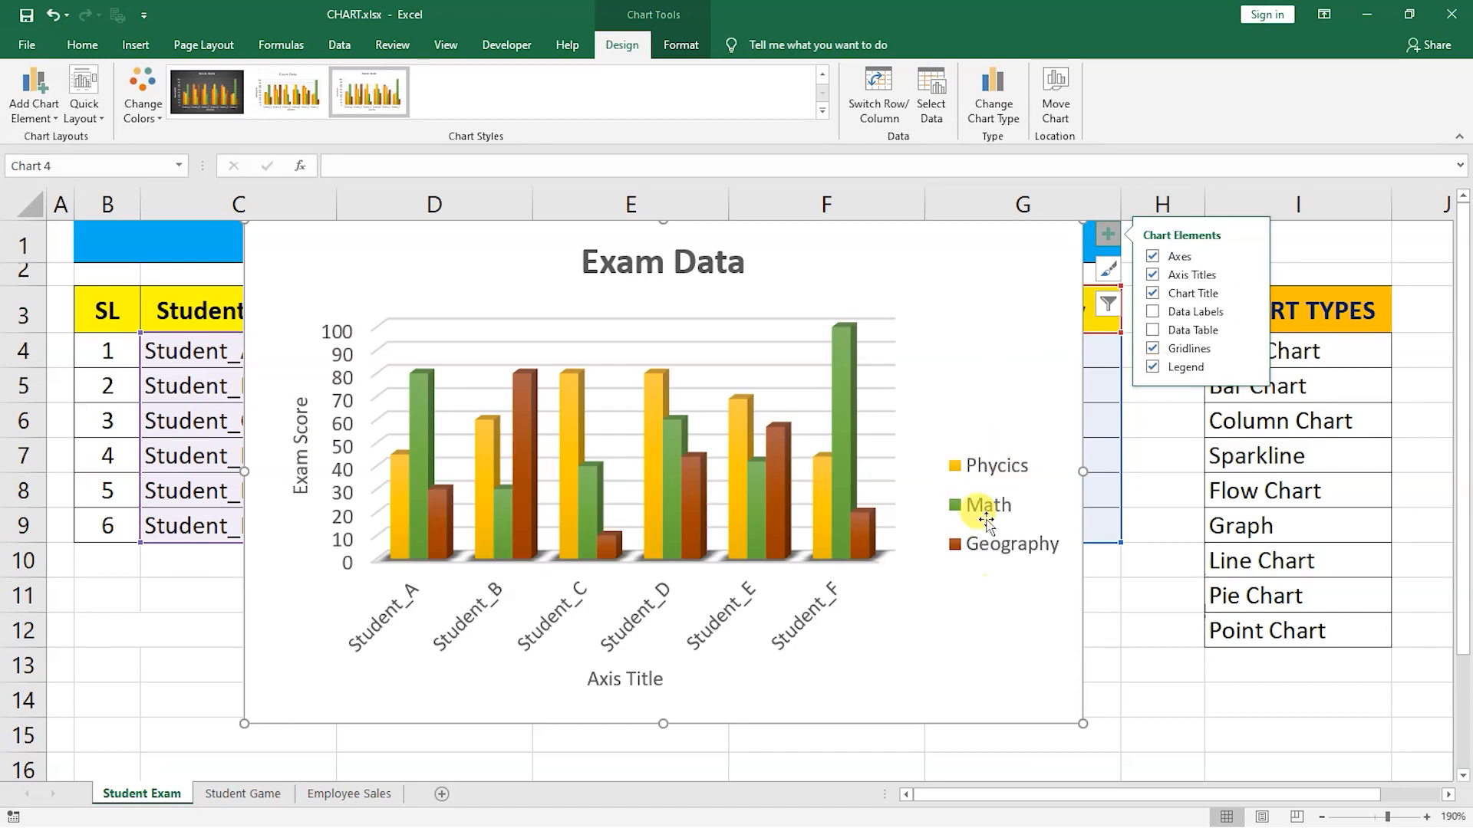
left_click(1109, 305)
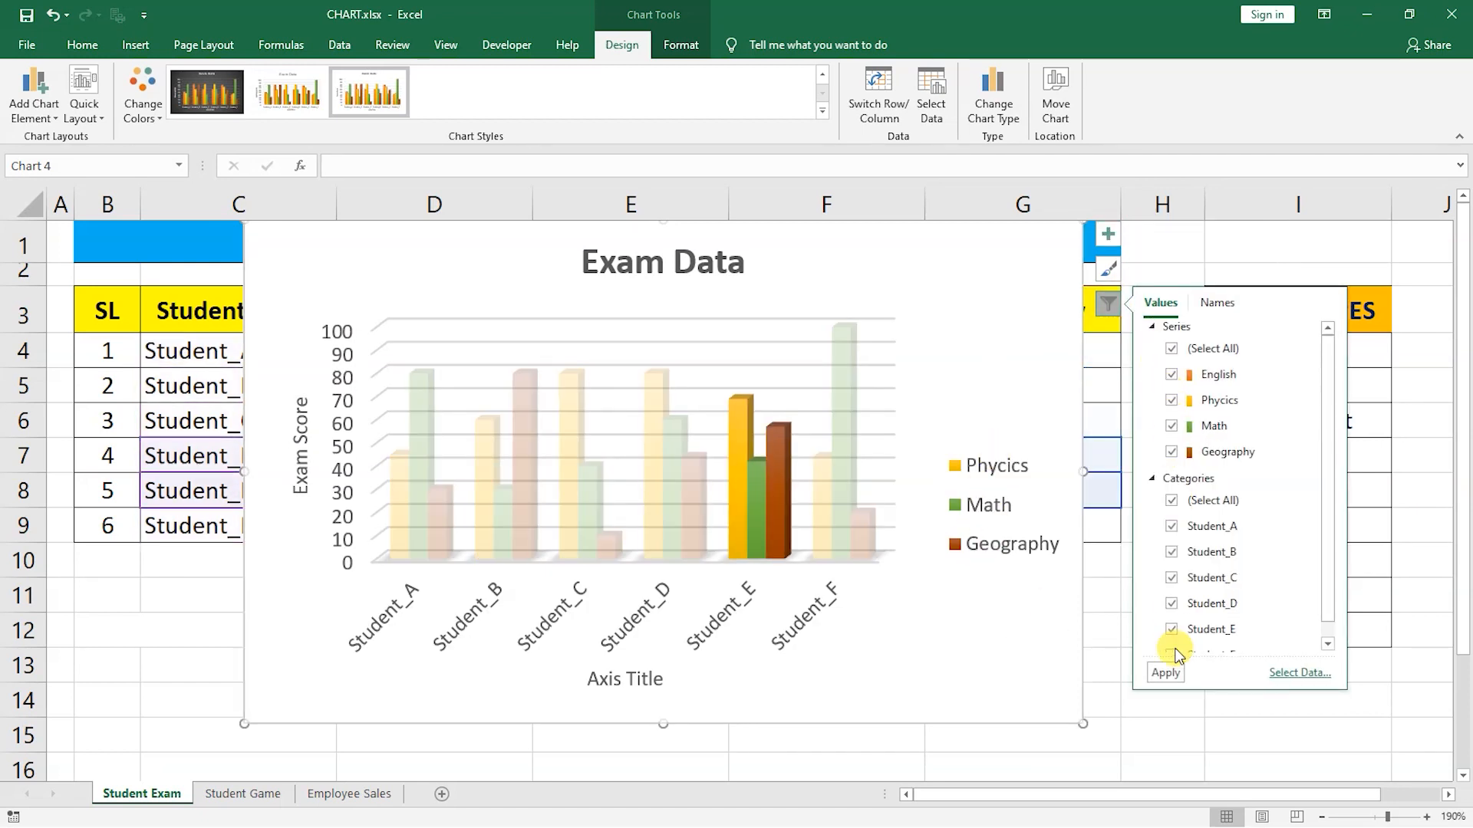
left_click(1165, 673)
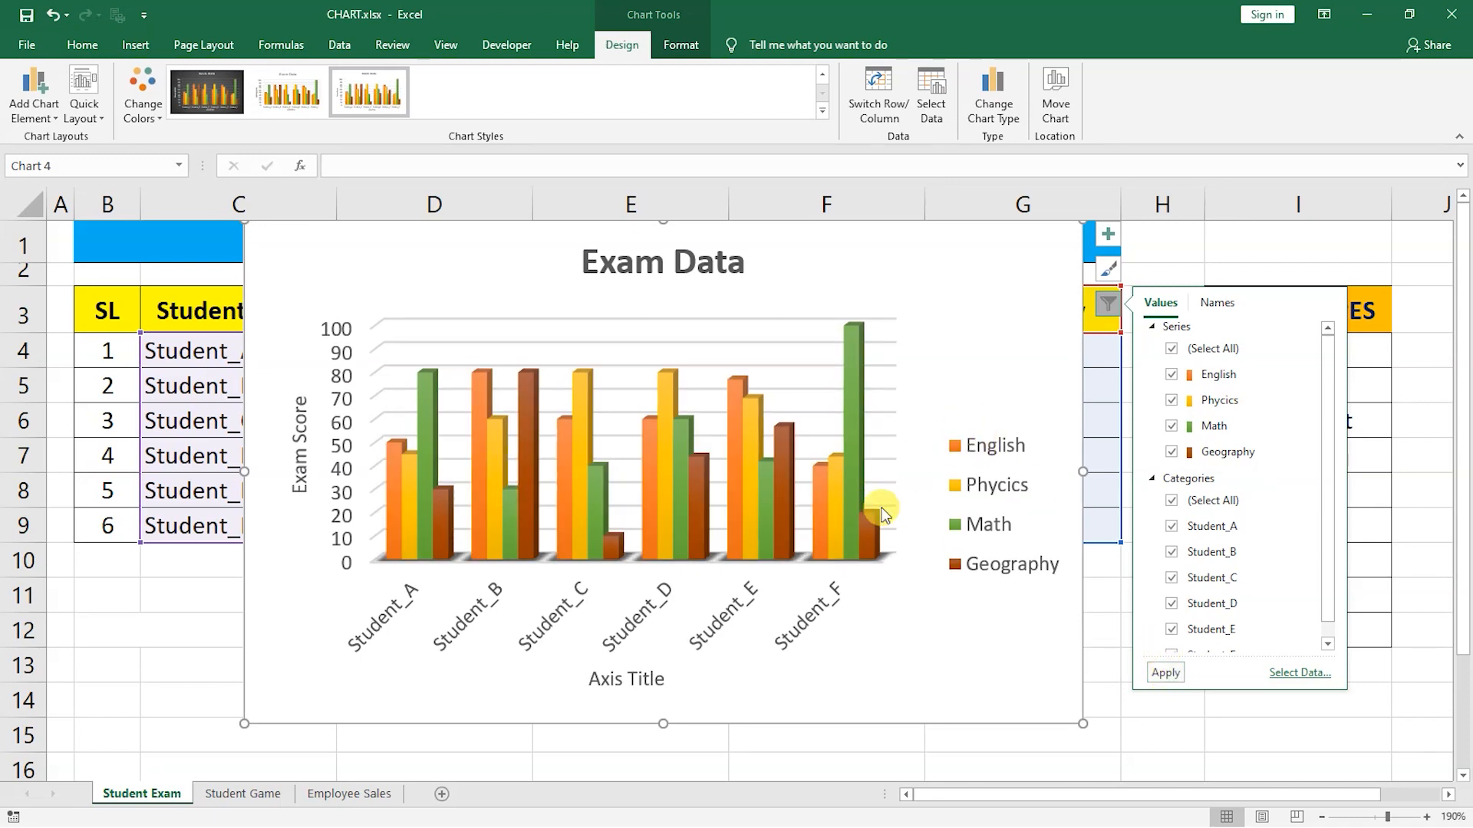
Try filtering the Student_F category out of the chart.
scroll(1227, 422, "down", 1)
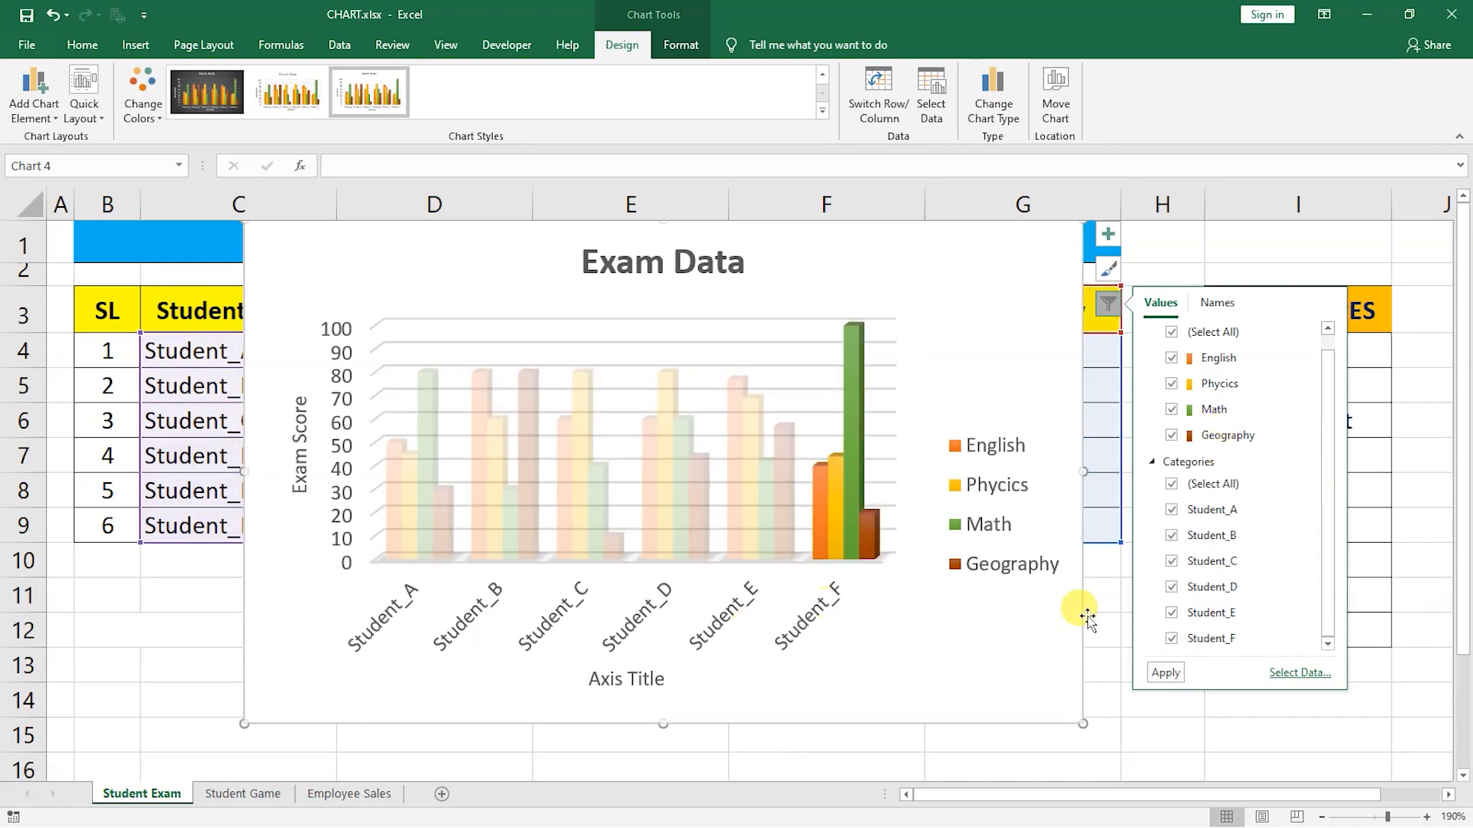
left_click(1169, 669)
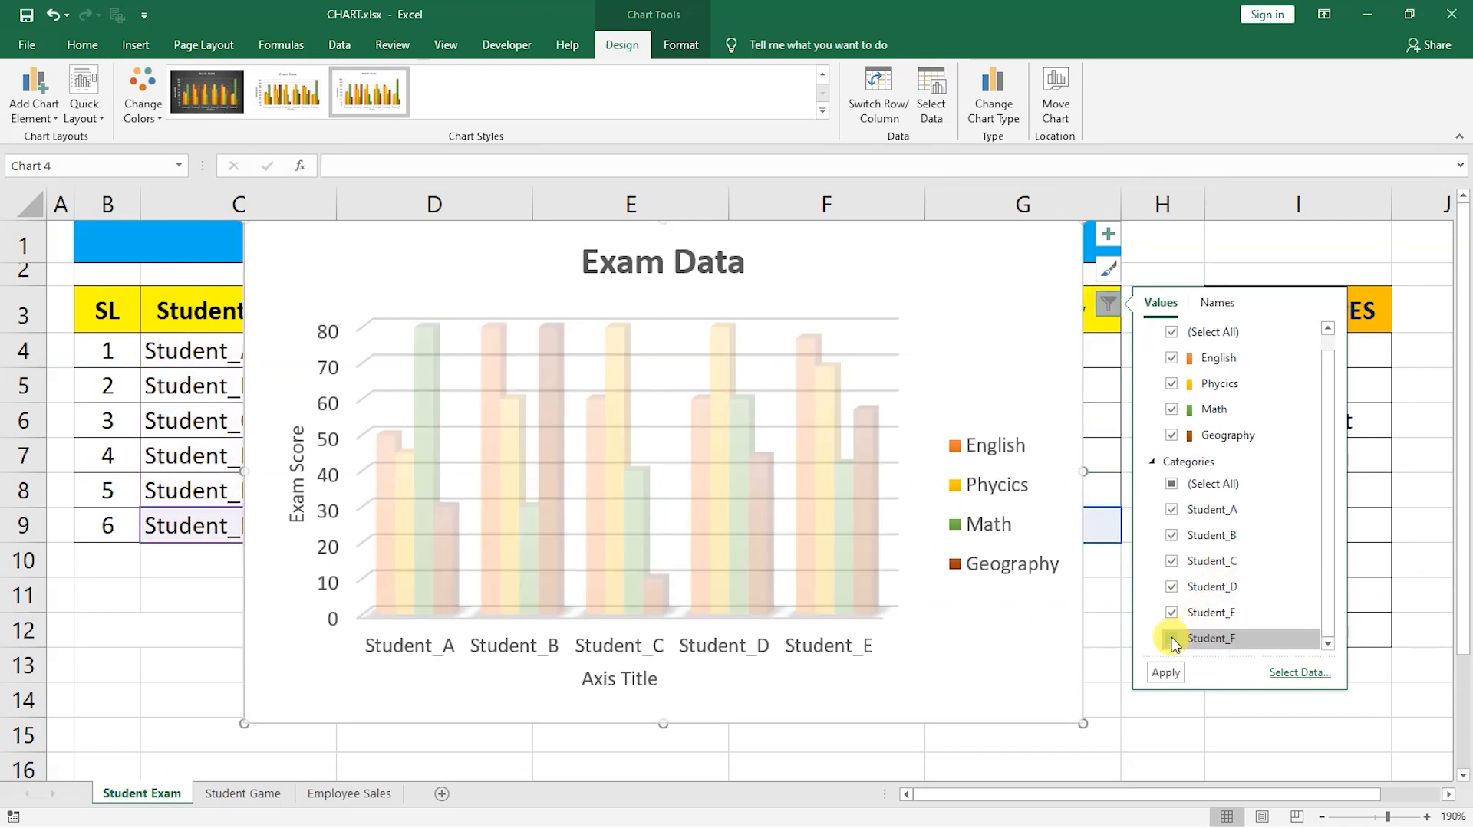
left_click(1165, 672)
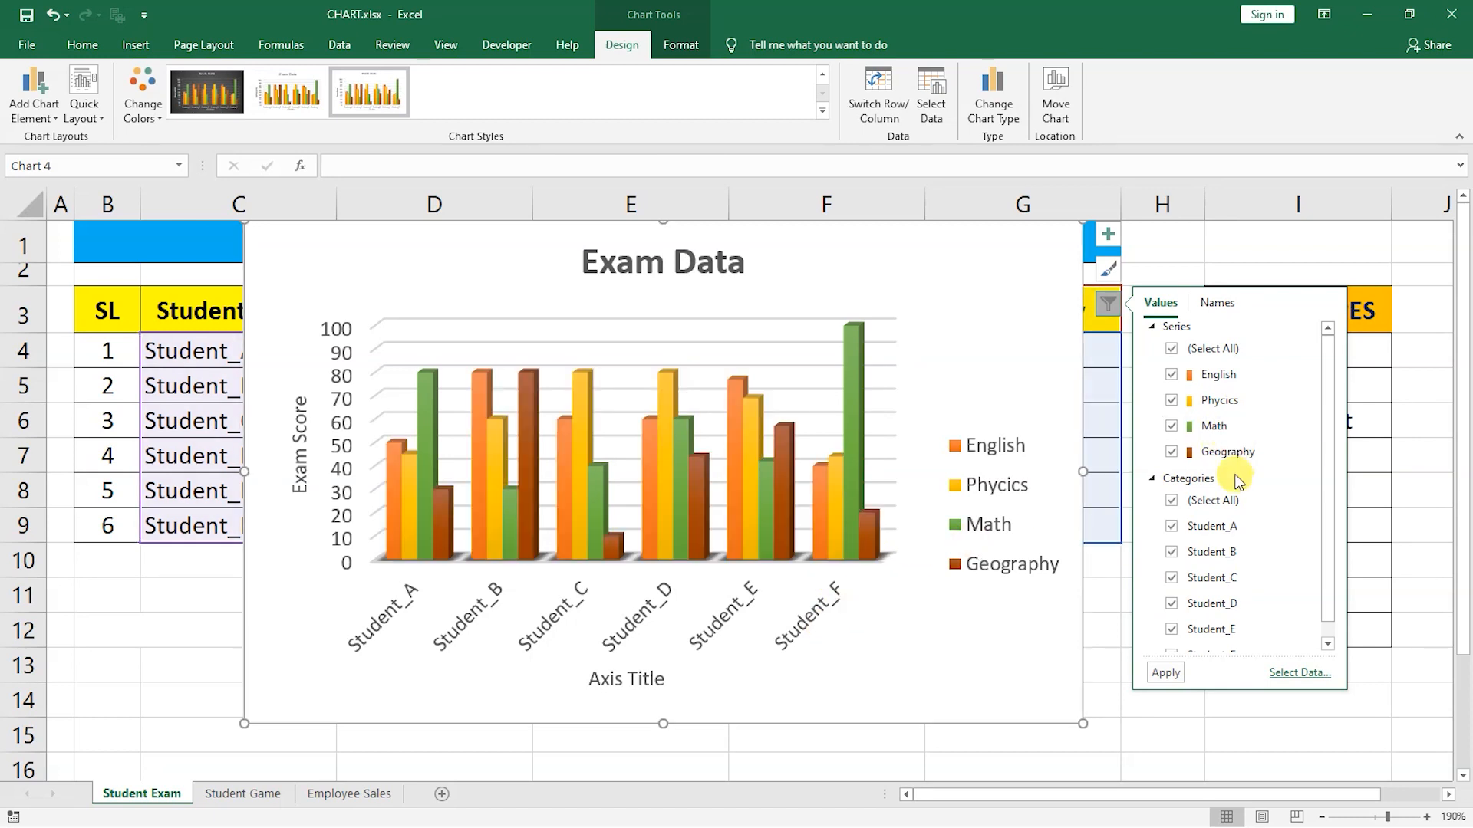
left_click(1106, 305)
left_click(1106, 305)
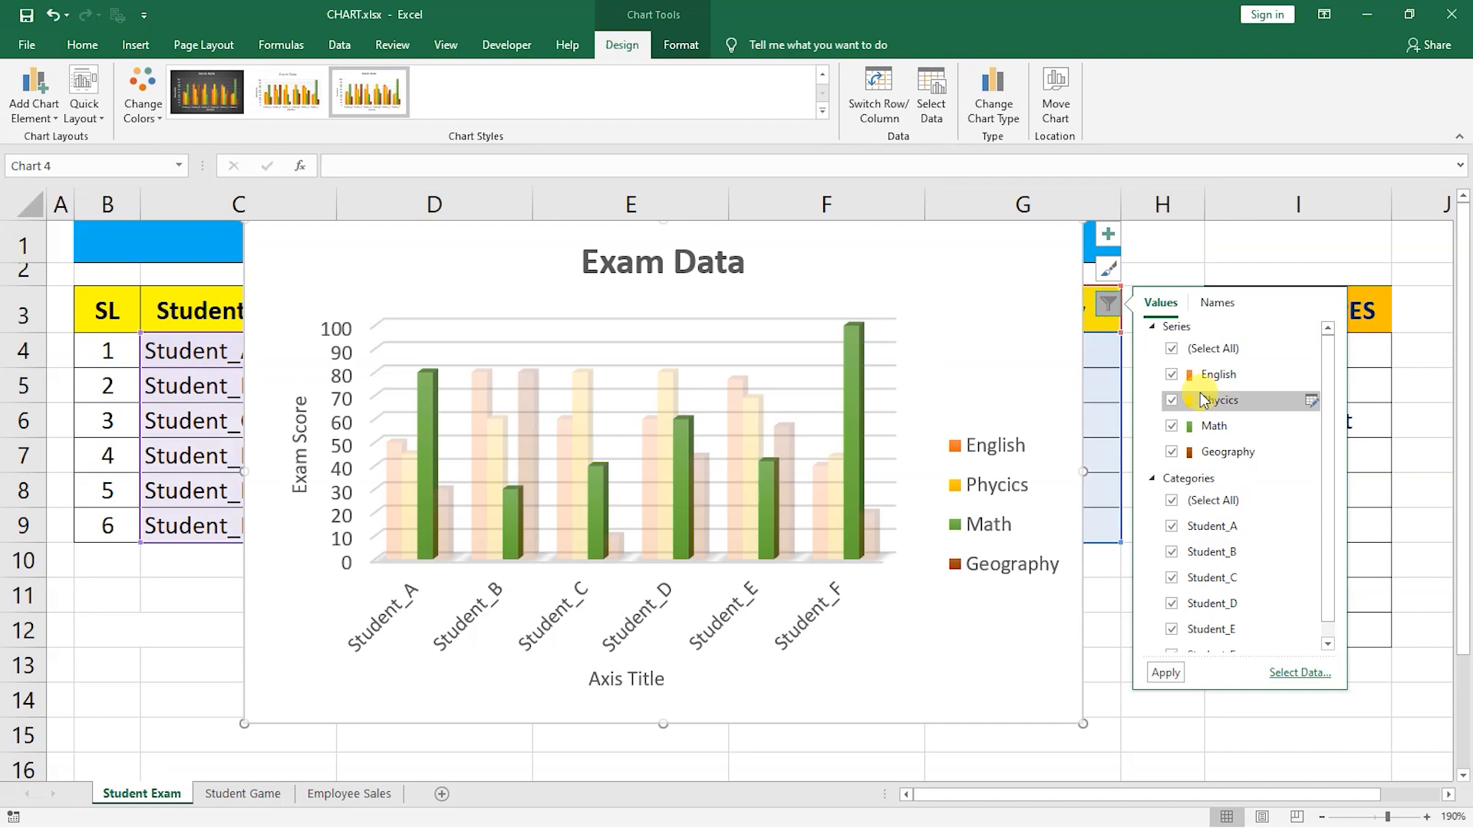
left_click(1104, 305)
left_click(1155, 246)
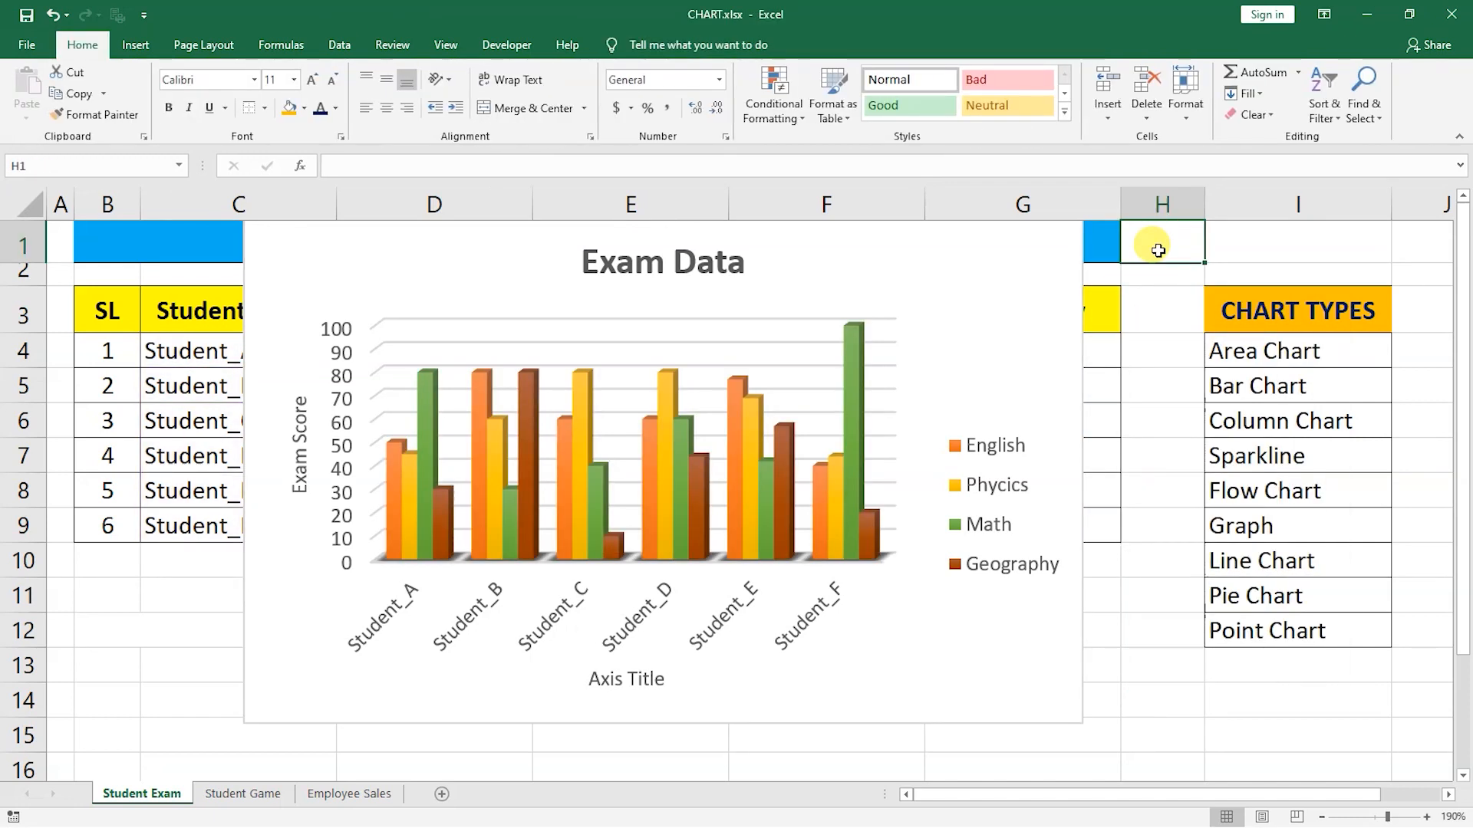
On the Student Game sheet, insert a 2-D line chart of the Run Score and Ball Number rows and move it beside the table.
key("ctrl+Page_Down")
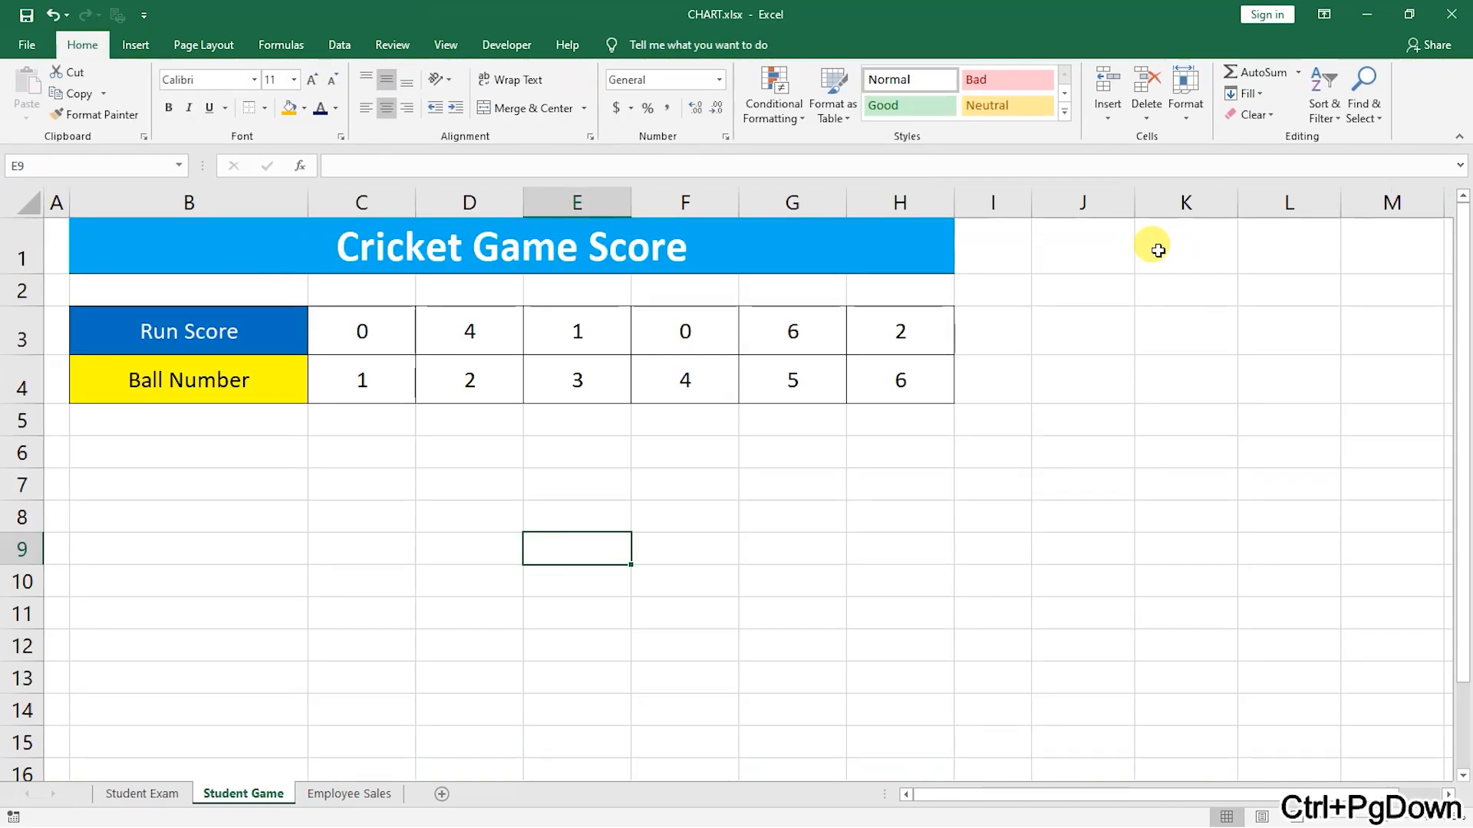
left_click(804, 450)
left_click_drag(241, 333, 902, 381)
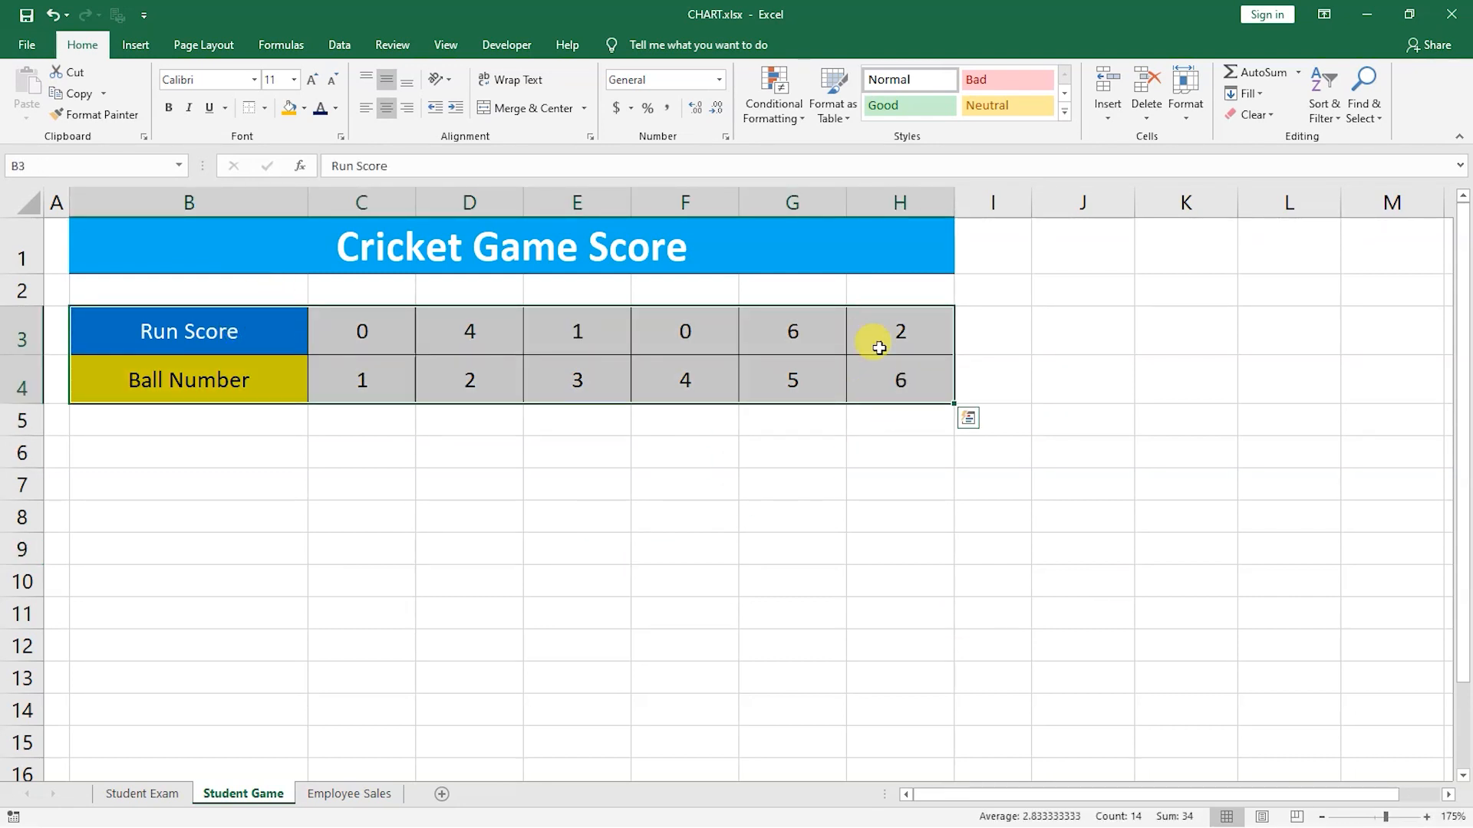
left_click(135, 46)
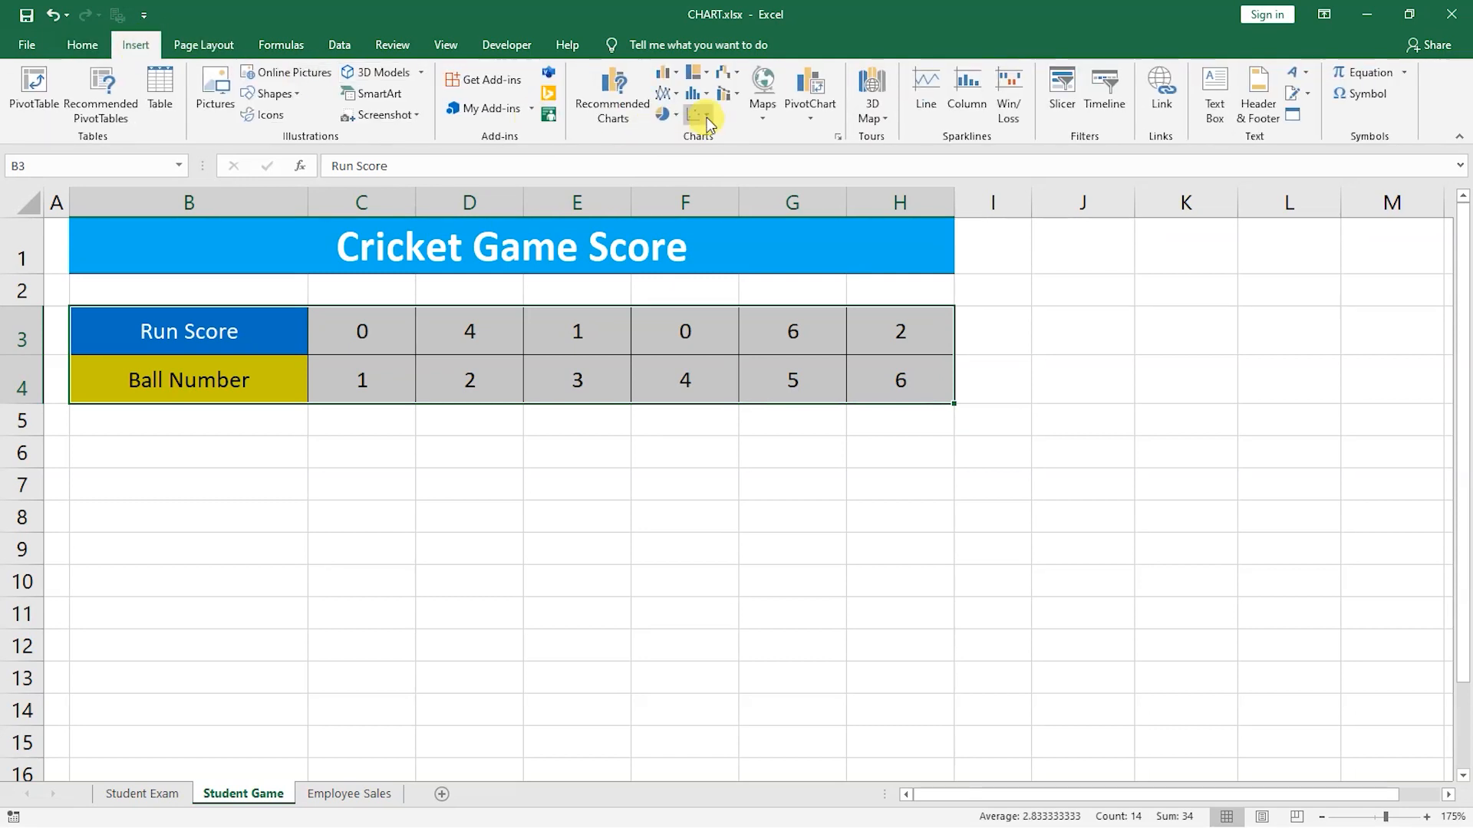
left_click(679, 105)
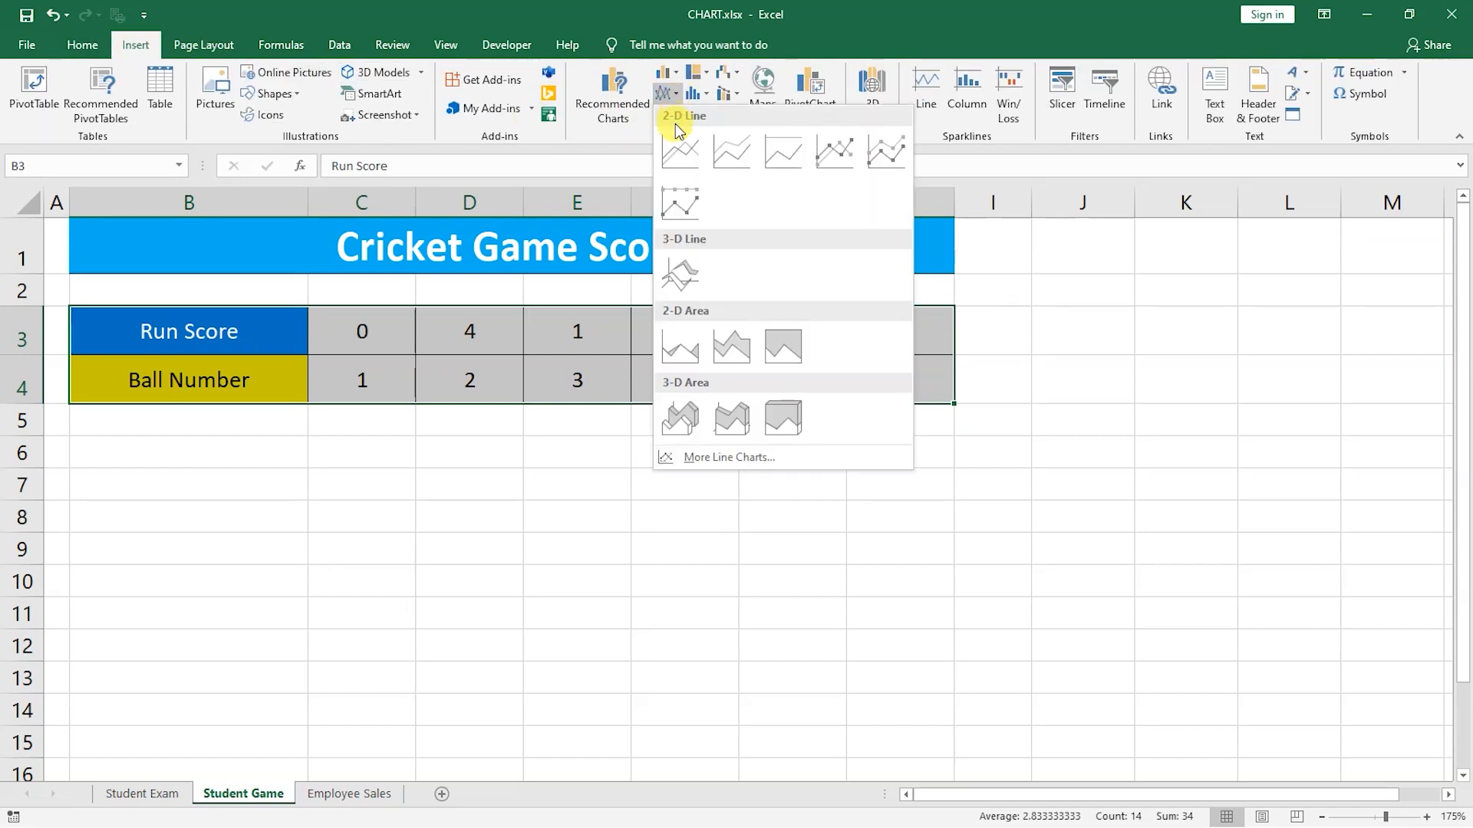
left_click(675, 151)
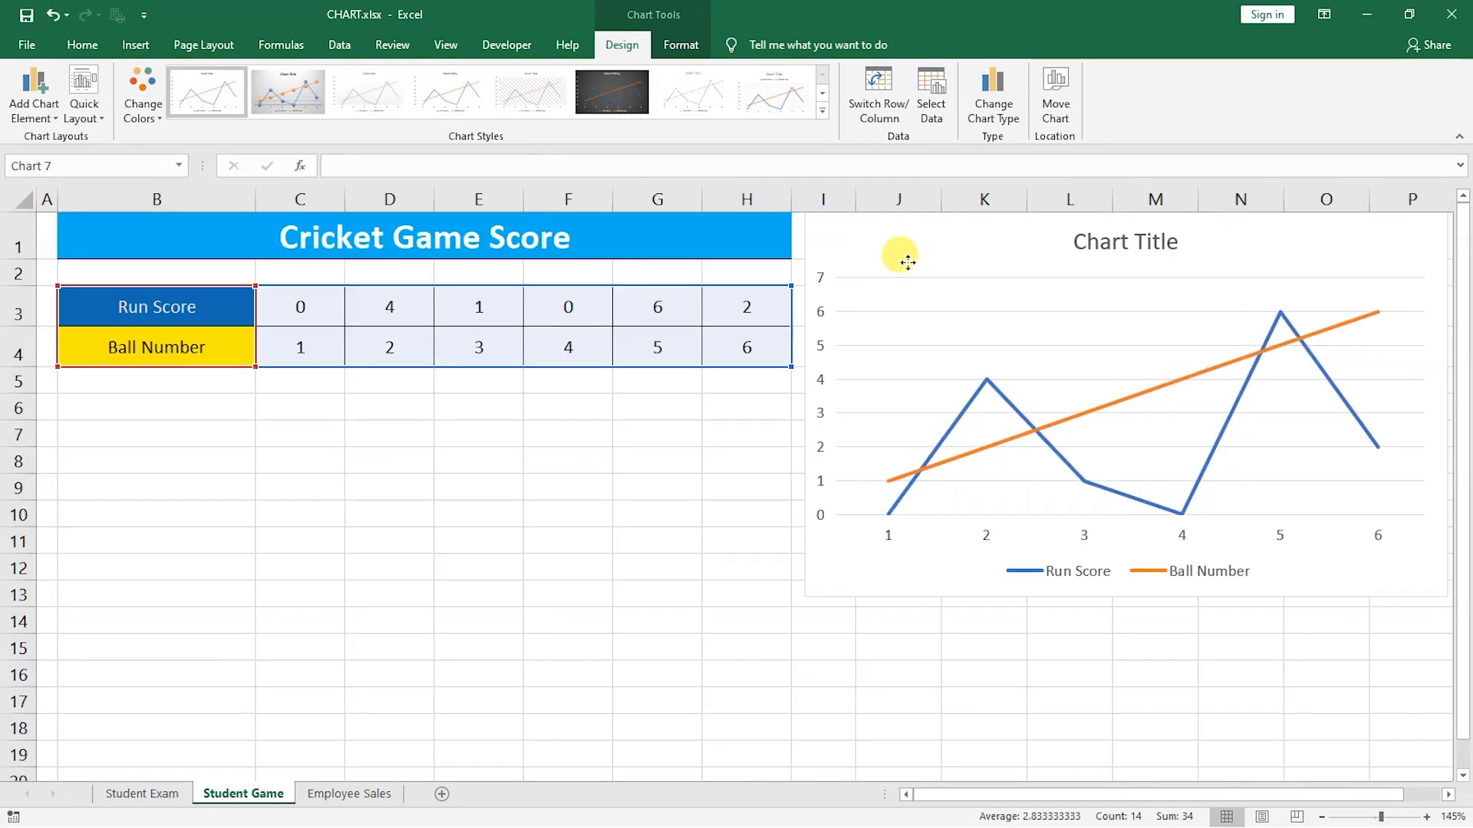
left_click_drag(907, 263, 889, 258)
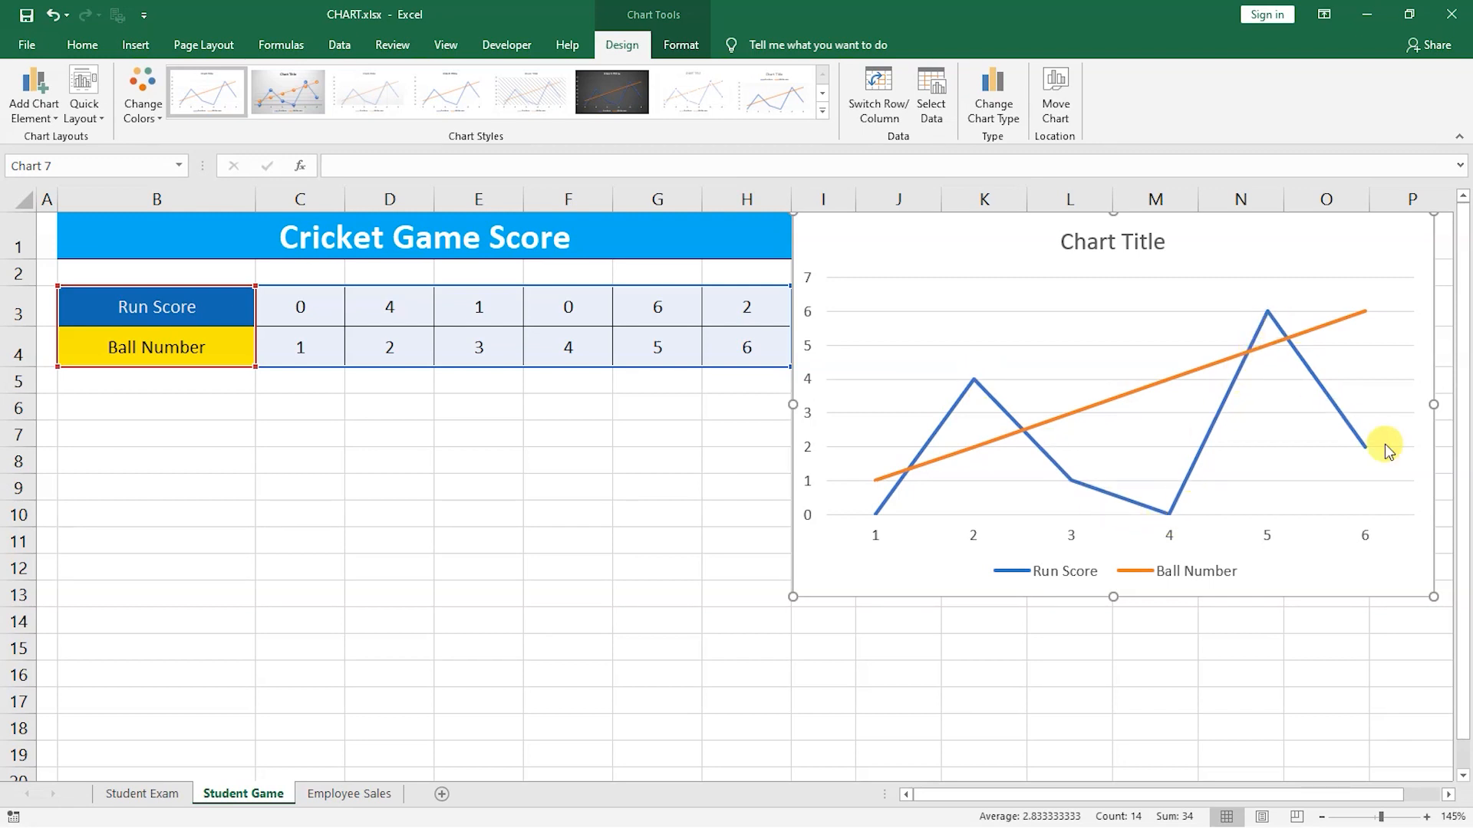
left_click_drag(1393, 453, 1219, 491)
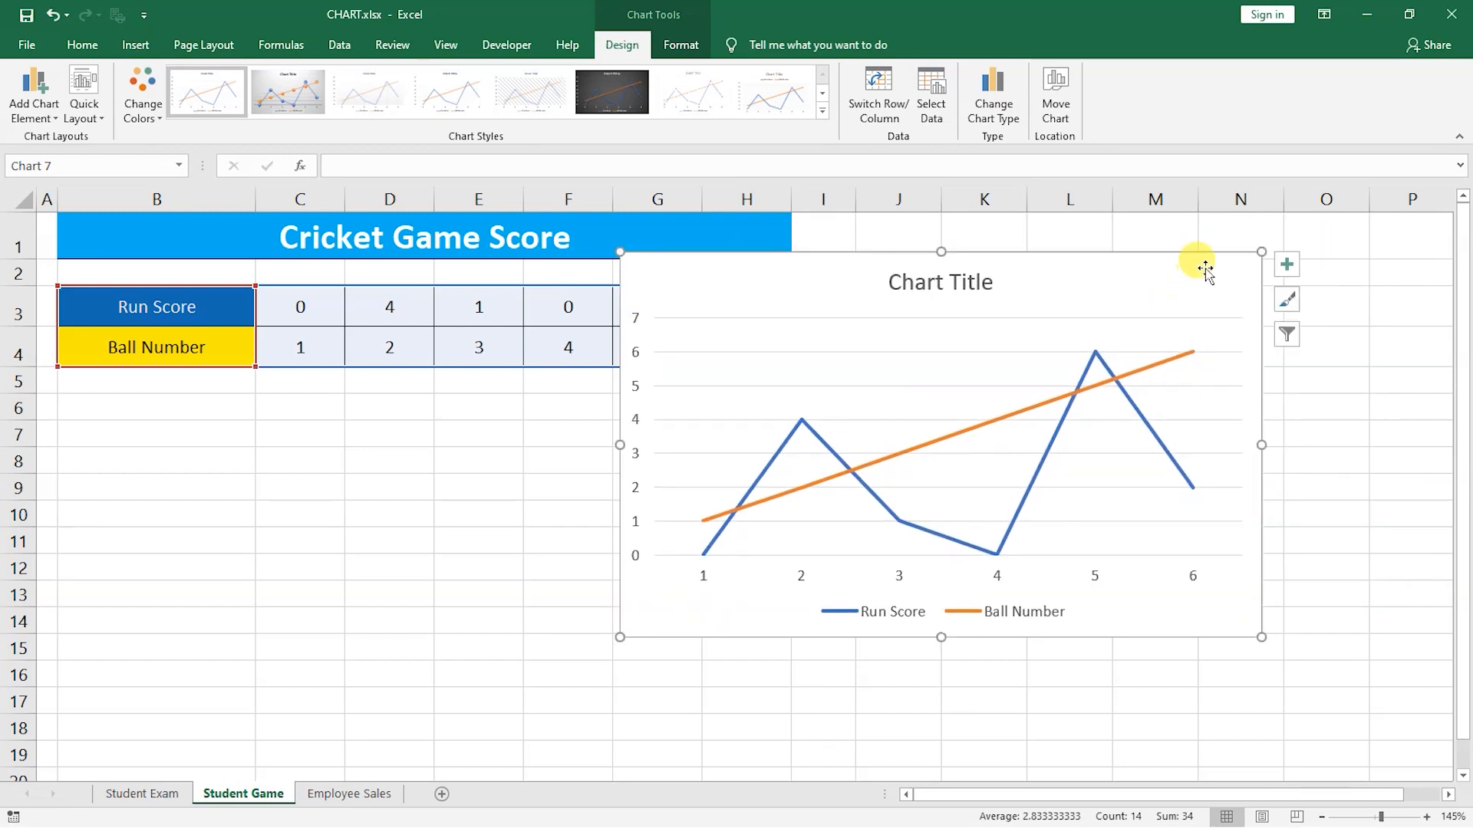
Apply a line chart style with markers, data labels and a grey gradient background.
left_click(1290, 306)
scroll(529, 383, "down", 5)
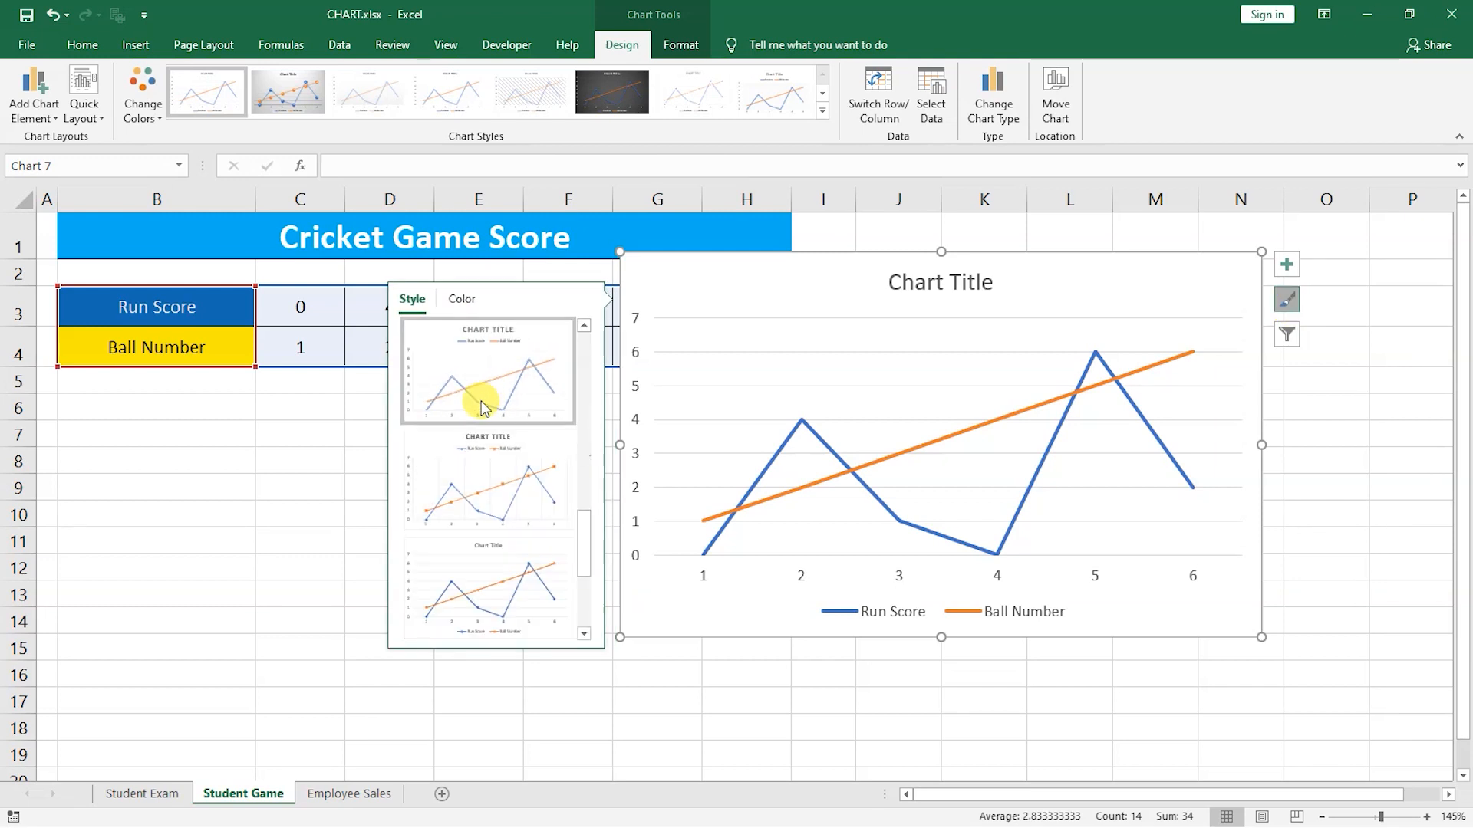
left_click(483, 518)
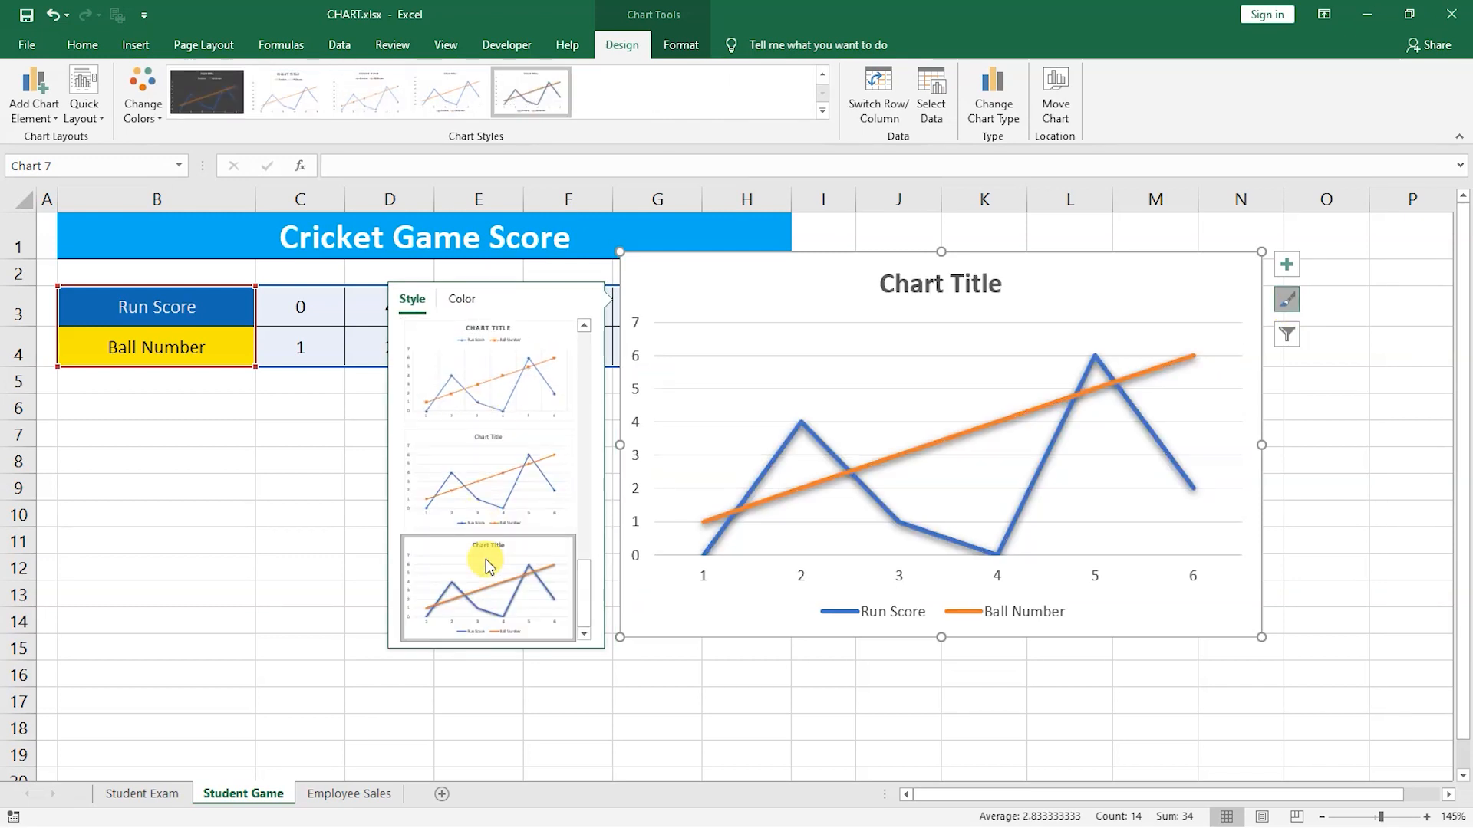
scroll(486, 559, "up", 5)
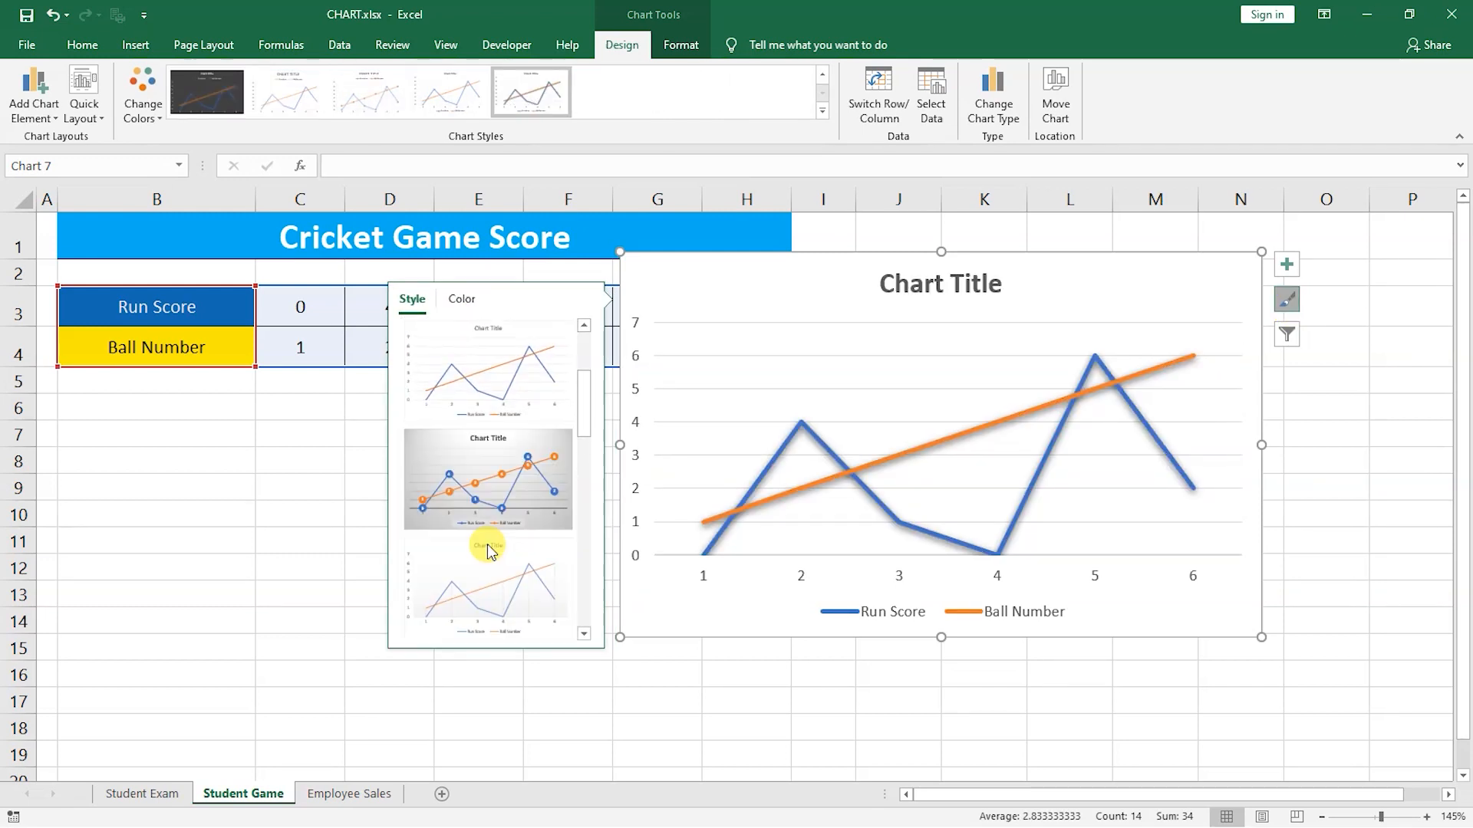
left_click(505, 474)
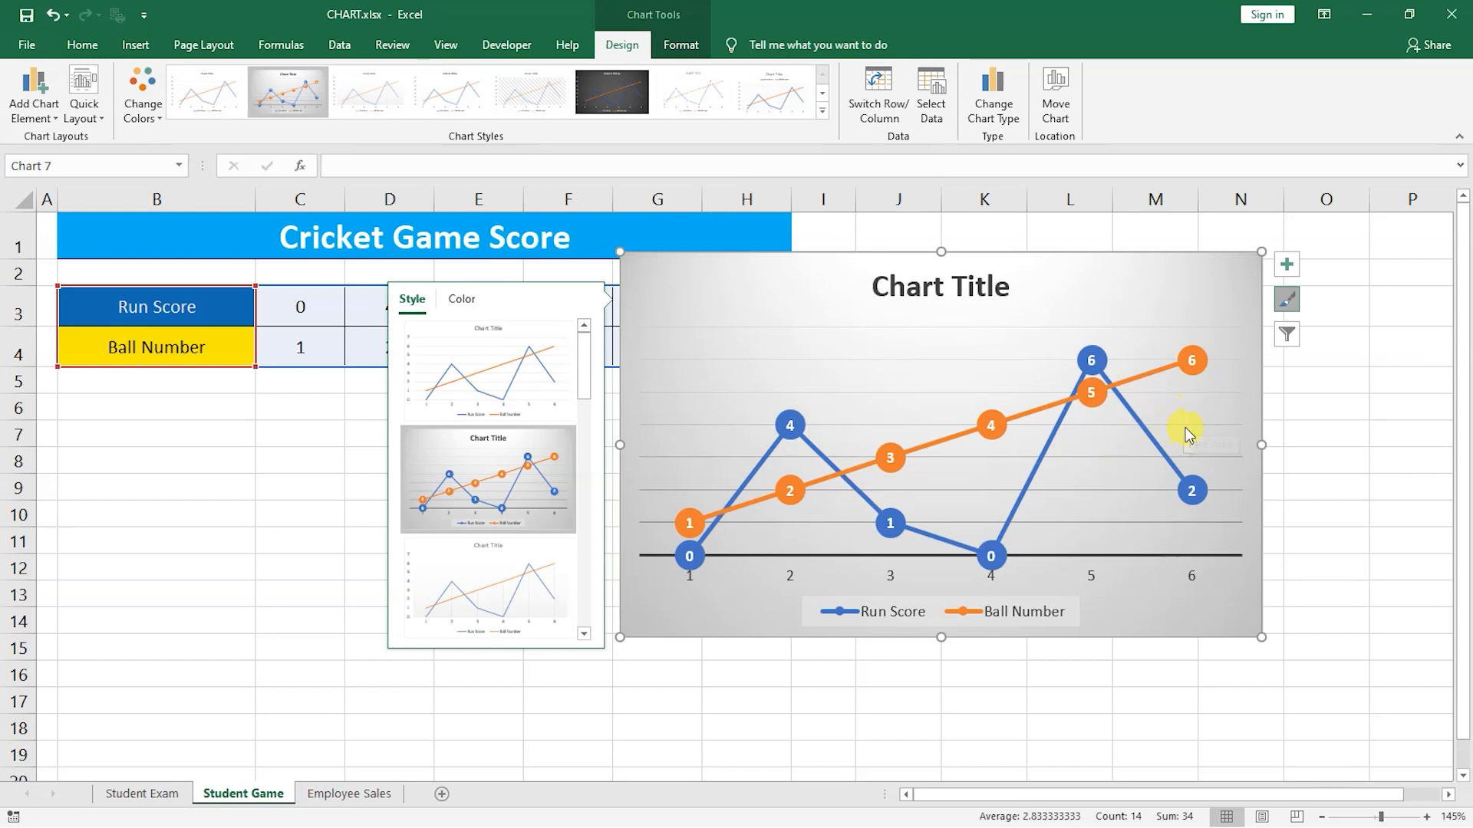
left_click(1289, 395)
On the Employee Sales sheet, insert a 3-D pie chart from the Employee Name and three Sales columns.
key("ctrl+Page_Down")
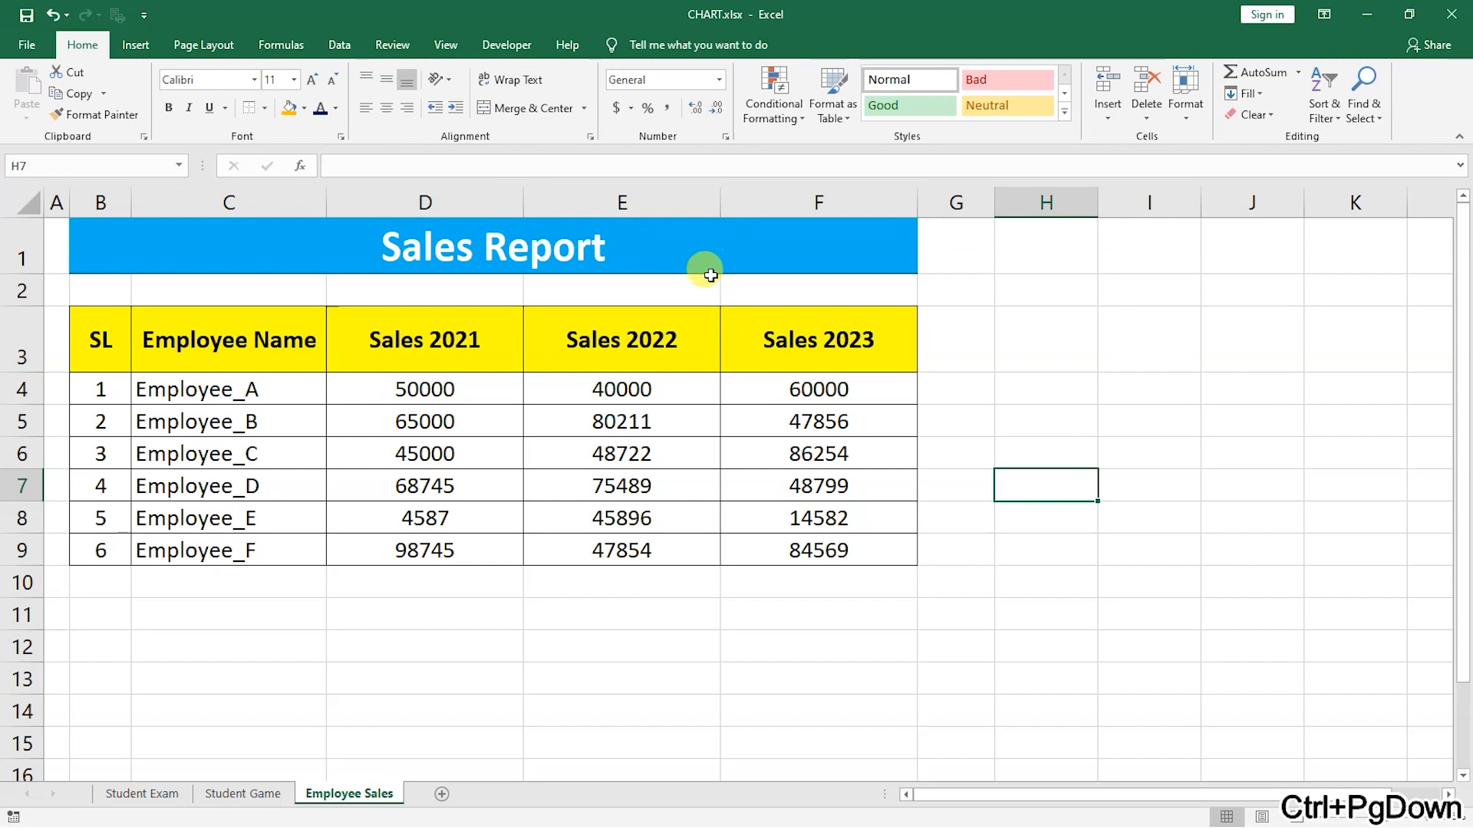
left_click_drag(246, 340, 236, 520)
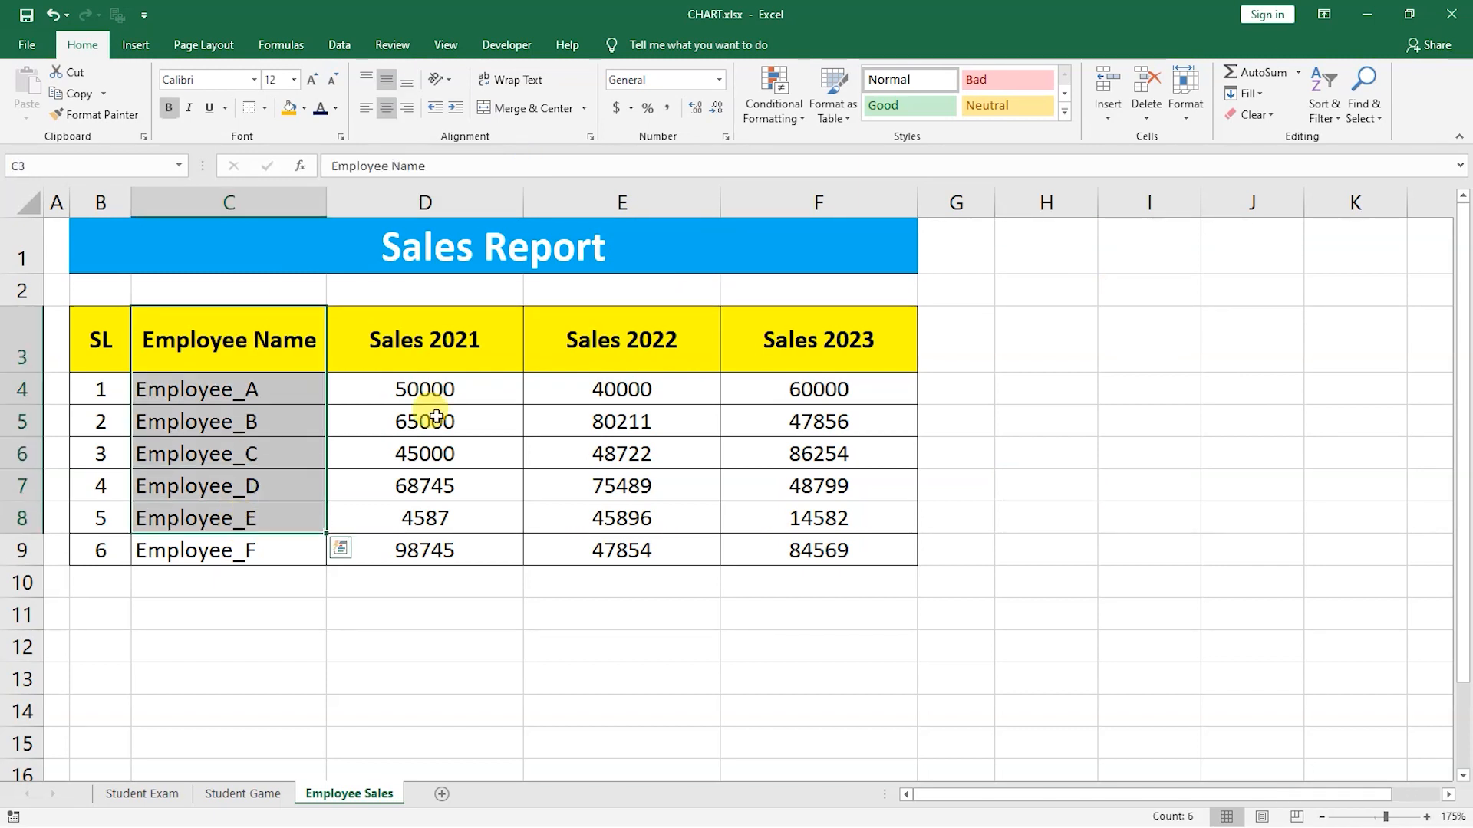
left_click(1016, 466)
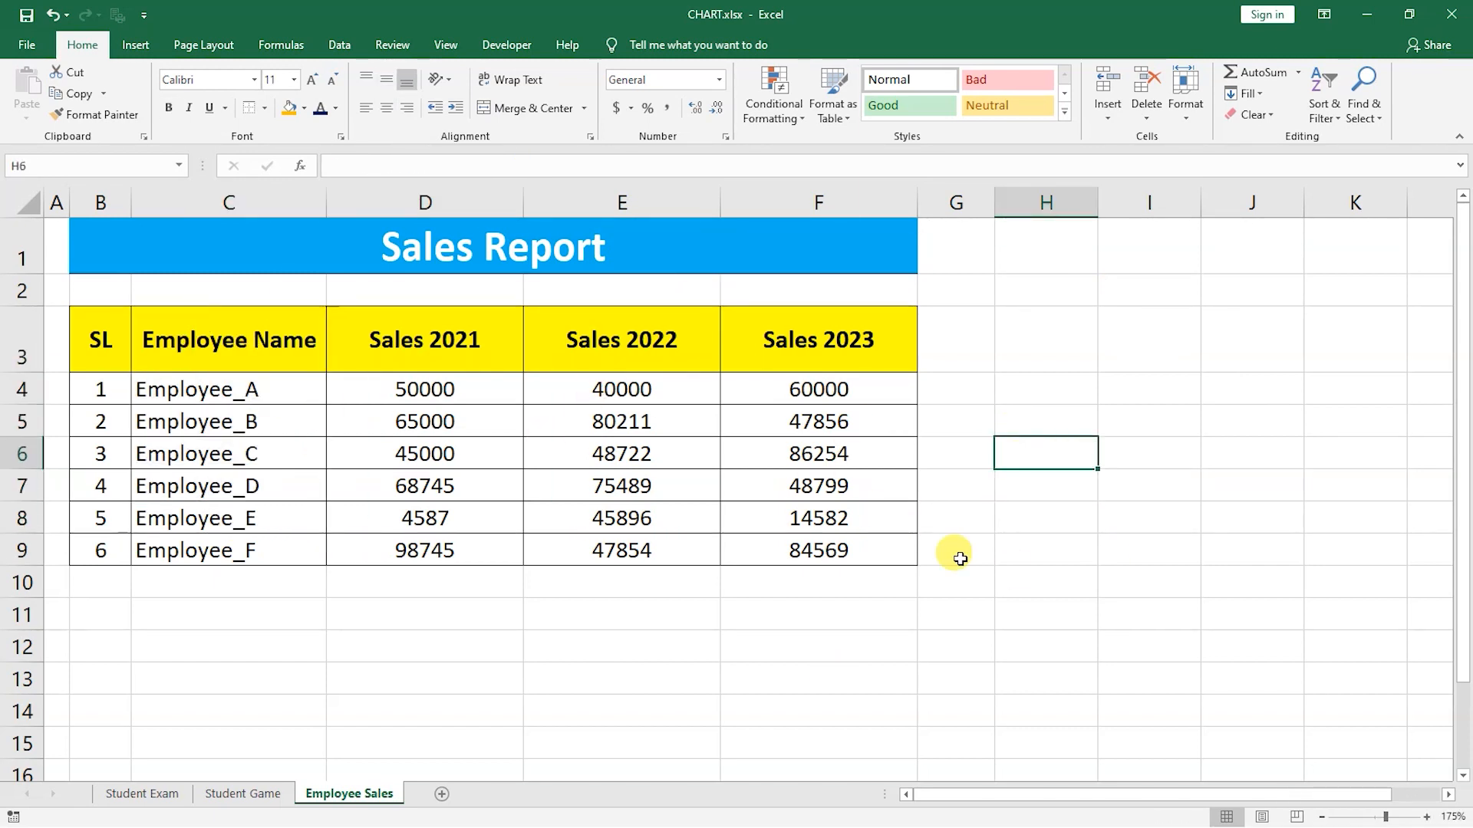
left_click_drag(260, 336, 906, 554)
left_click(146, 43)
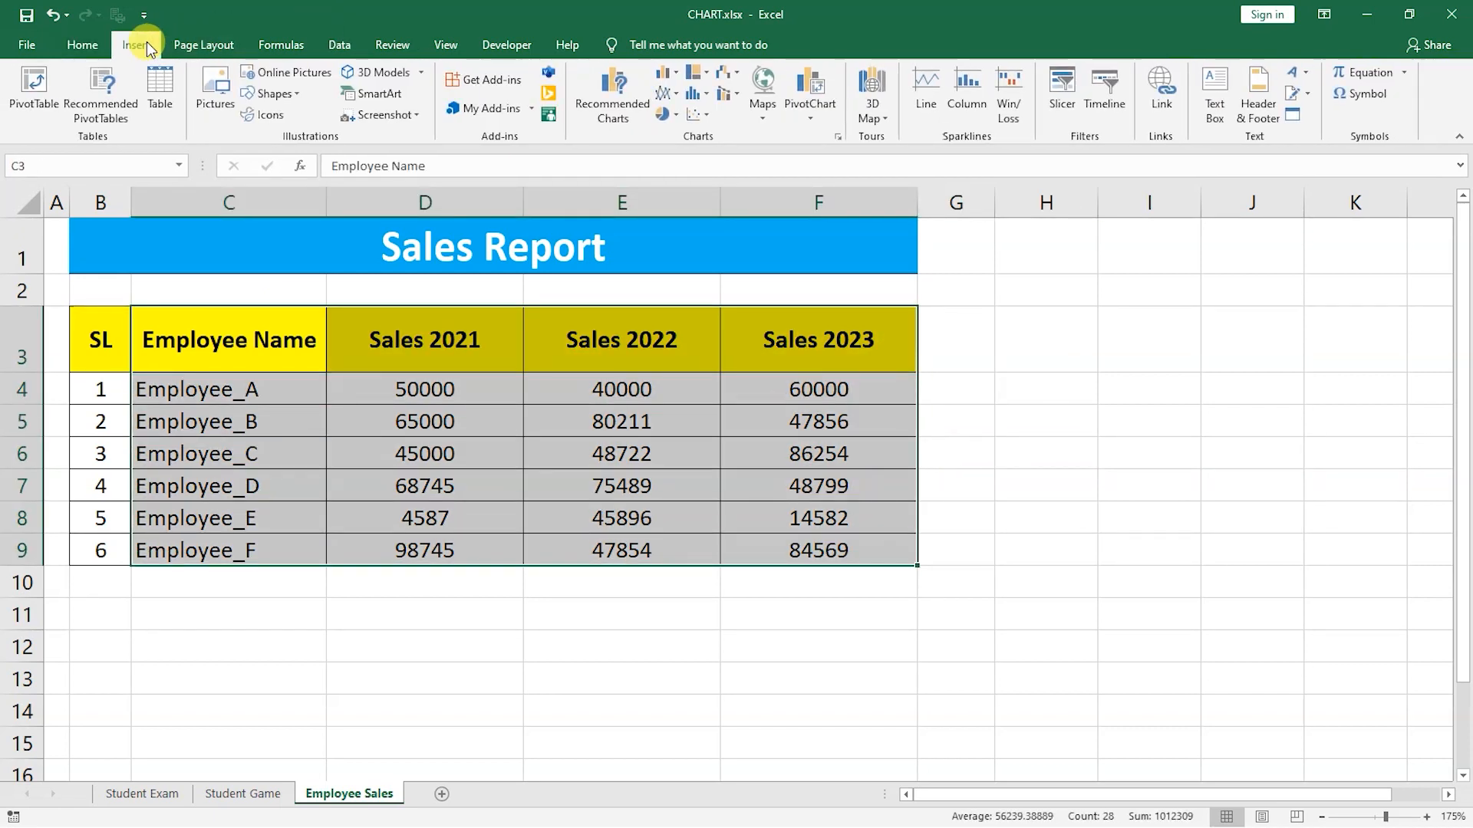
left_click(676, 117)
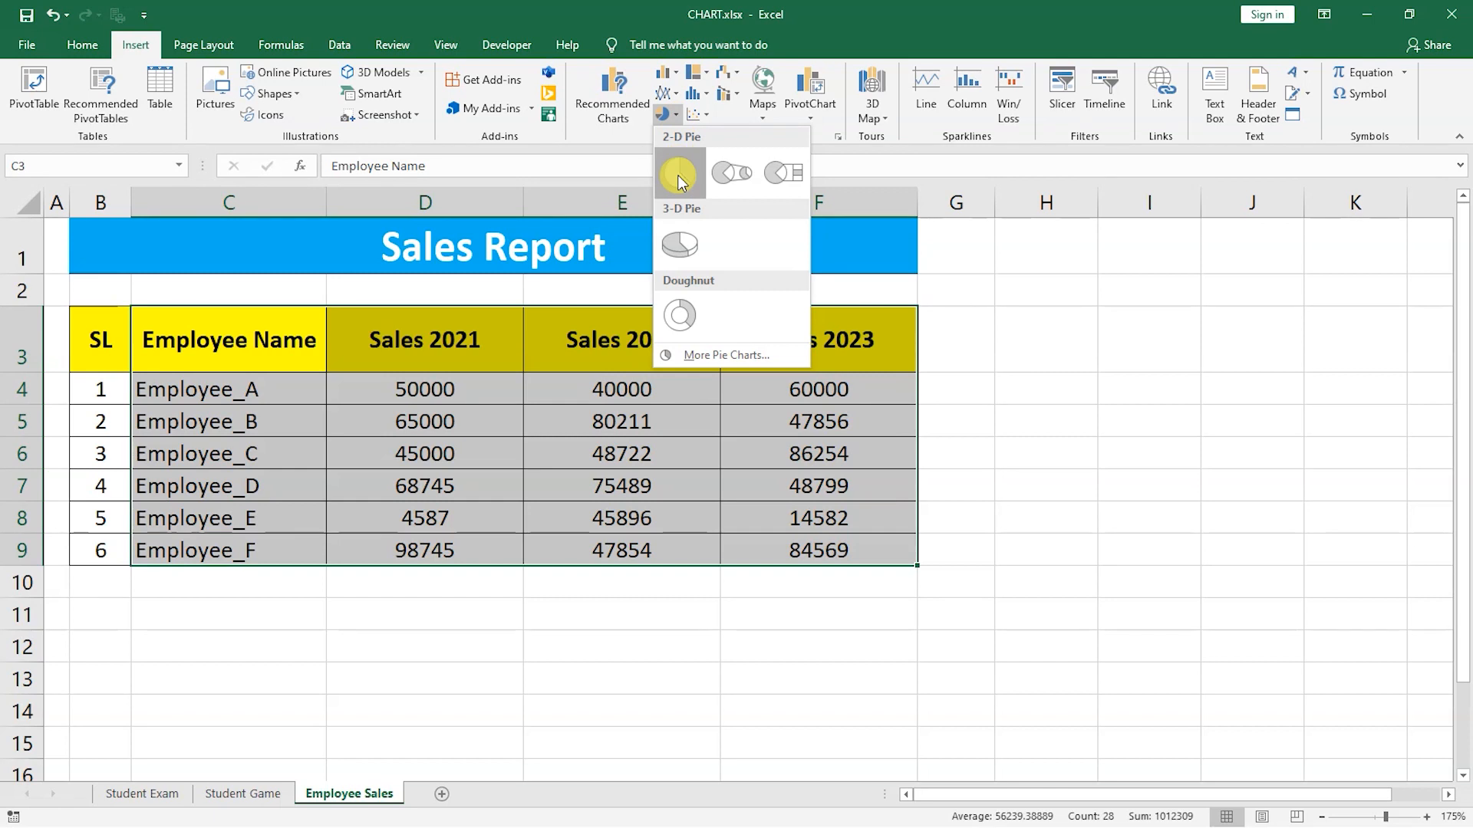
left_click(678, 244)
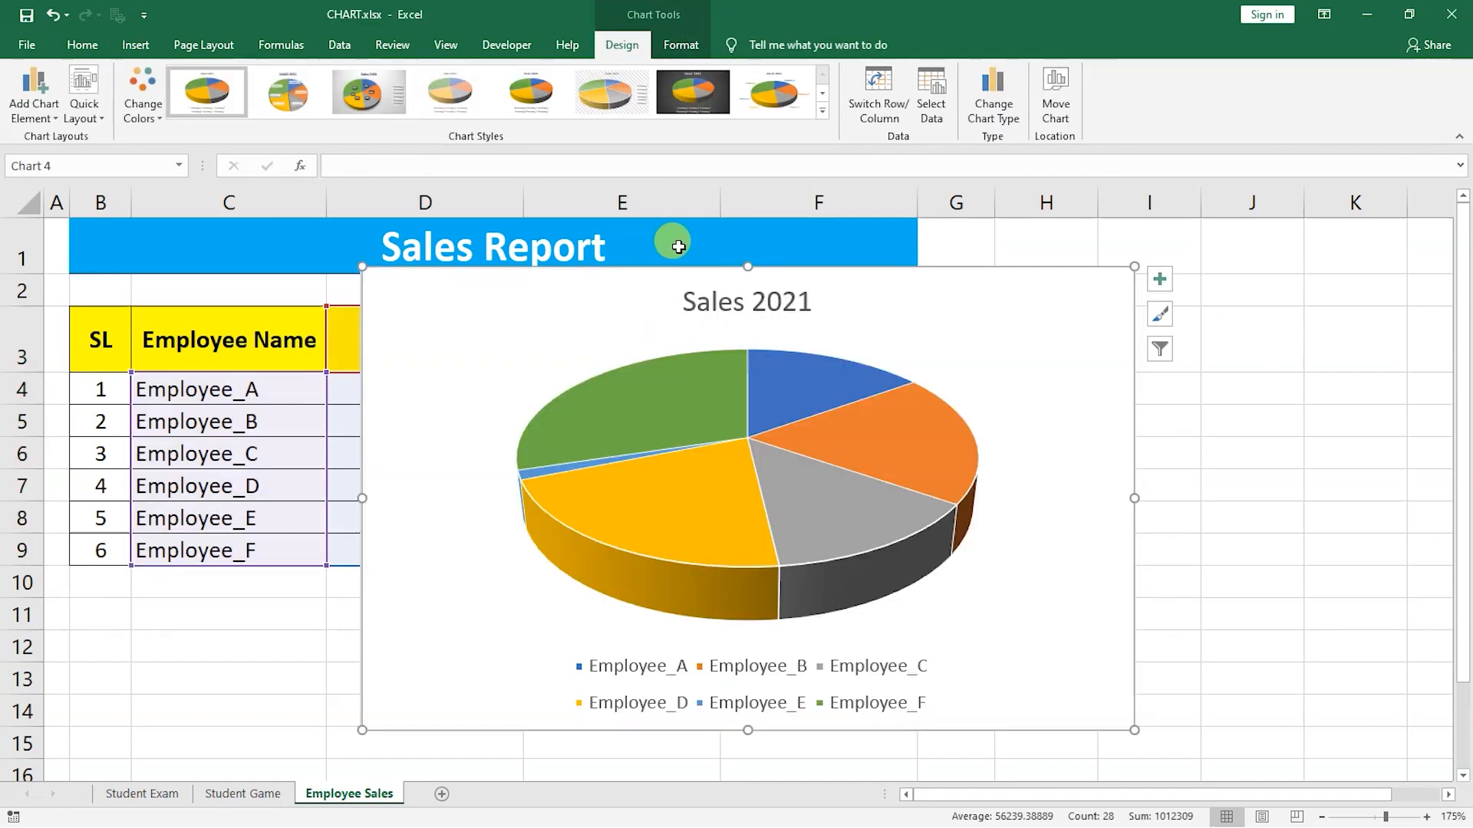
Move the pie chart up beside the sales table.
left_click_drag(614, 302, 761, 196)
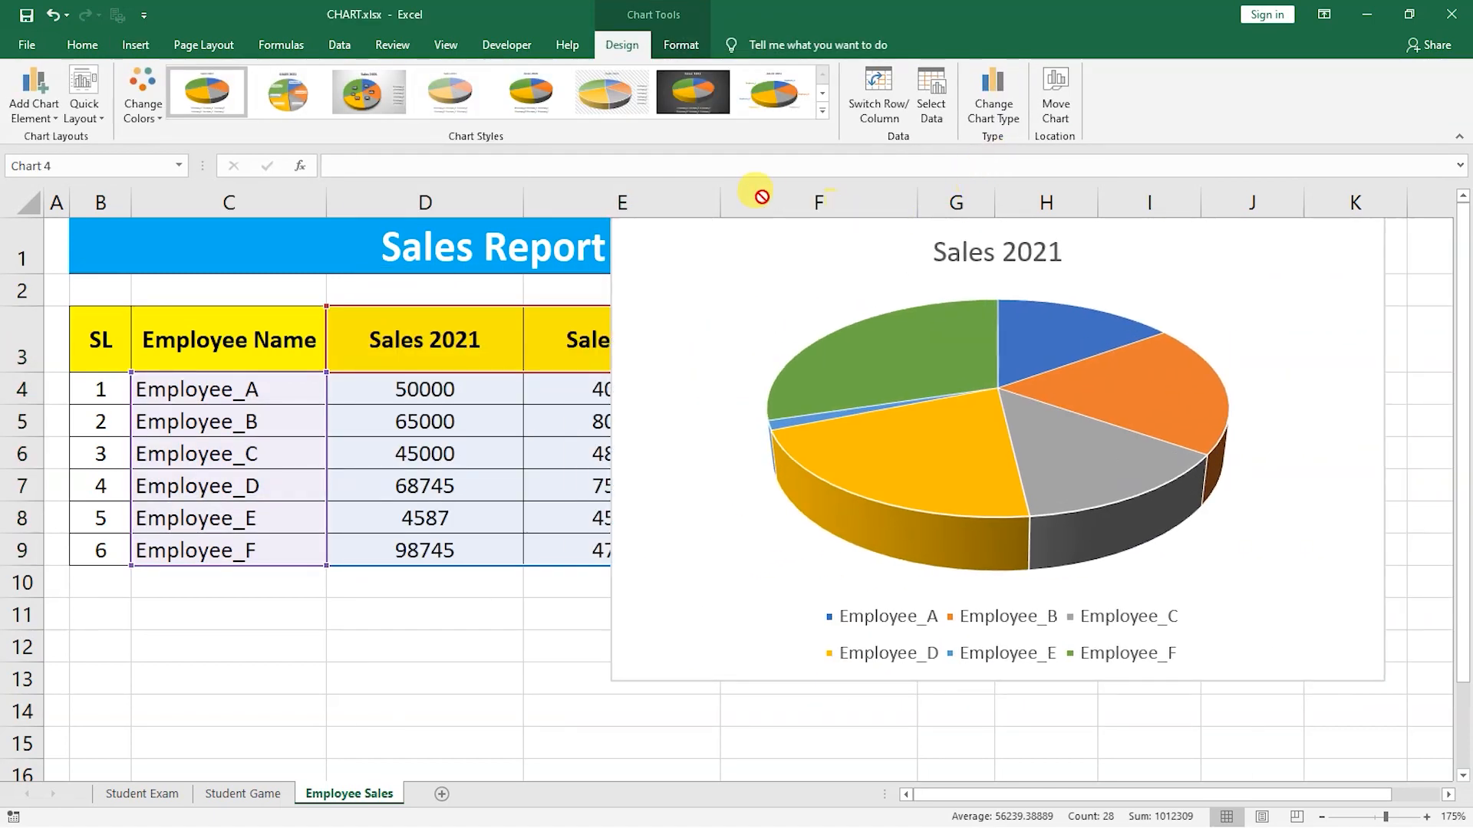
left_click_drag(523, 186, 517, 277)
left_click_drag(666, 285, 726, 230)
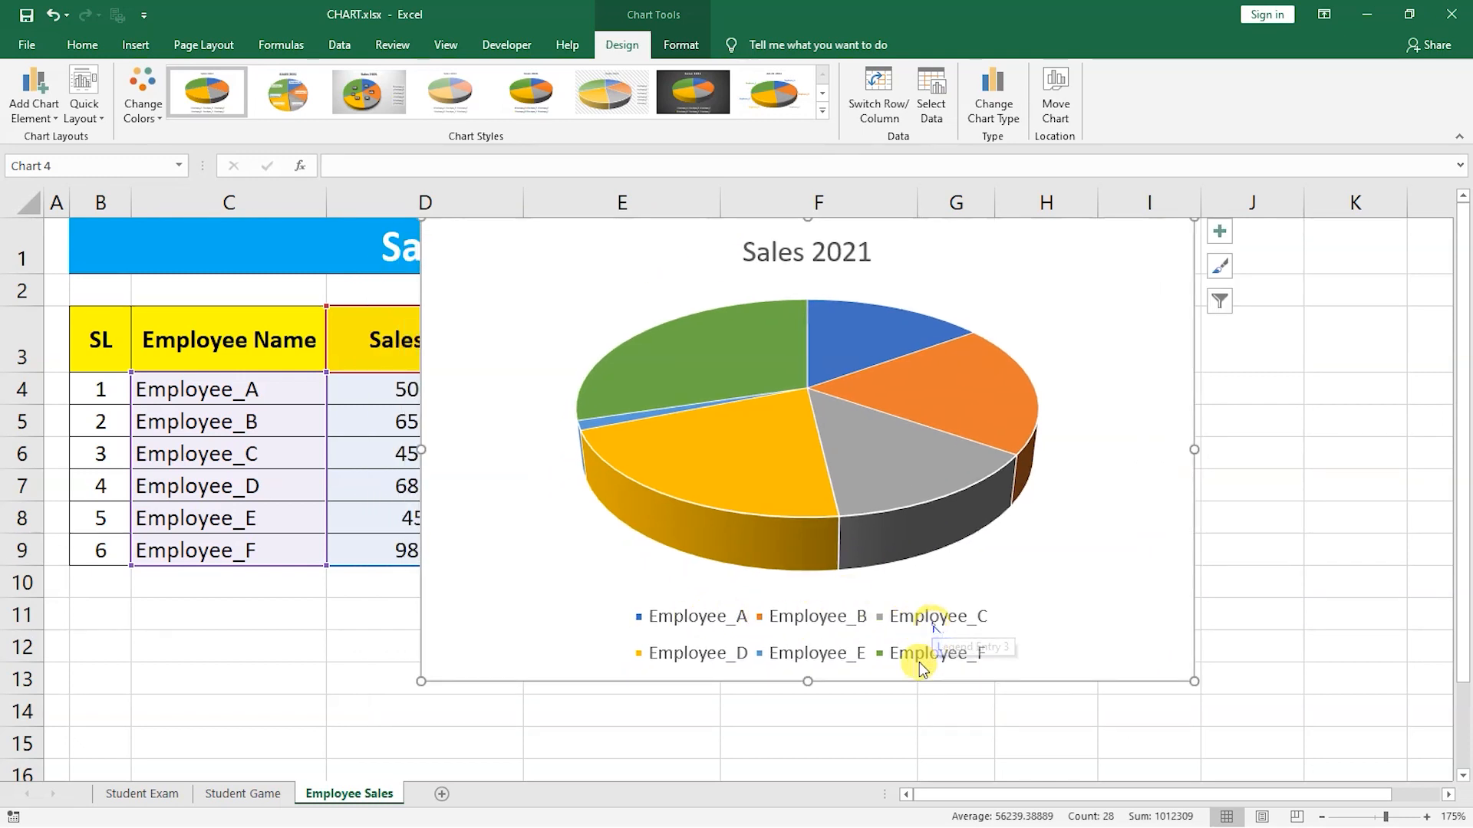
Turn on data labels for the pie chart and shift the chart clear of the table.
left_click(1220, 231)
left_click(1263, 272)
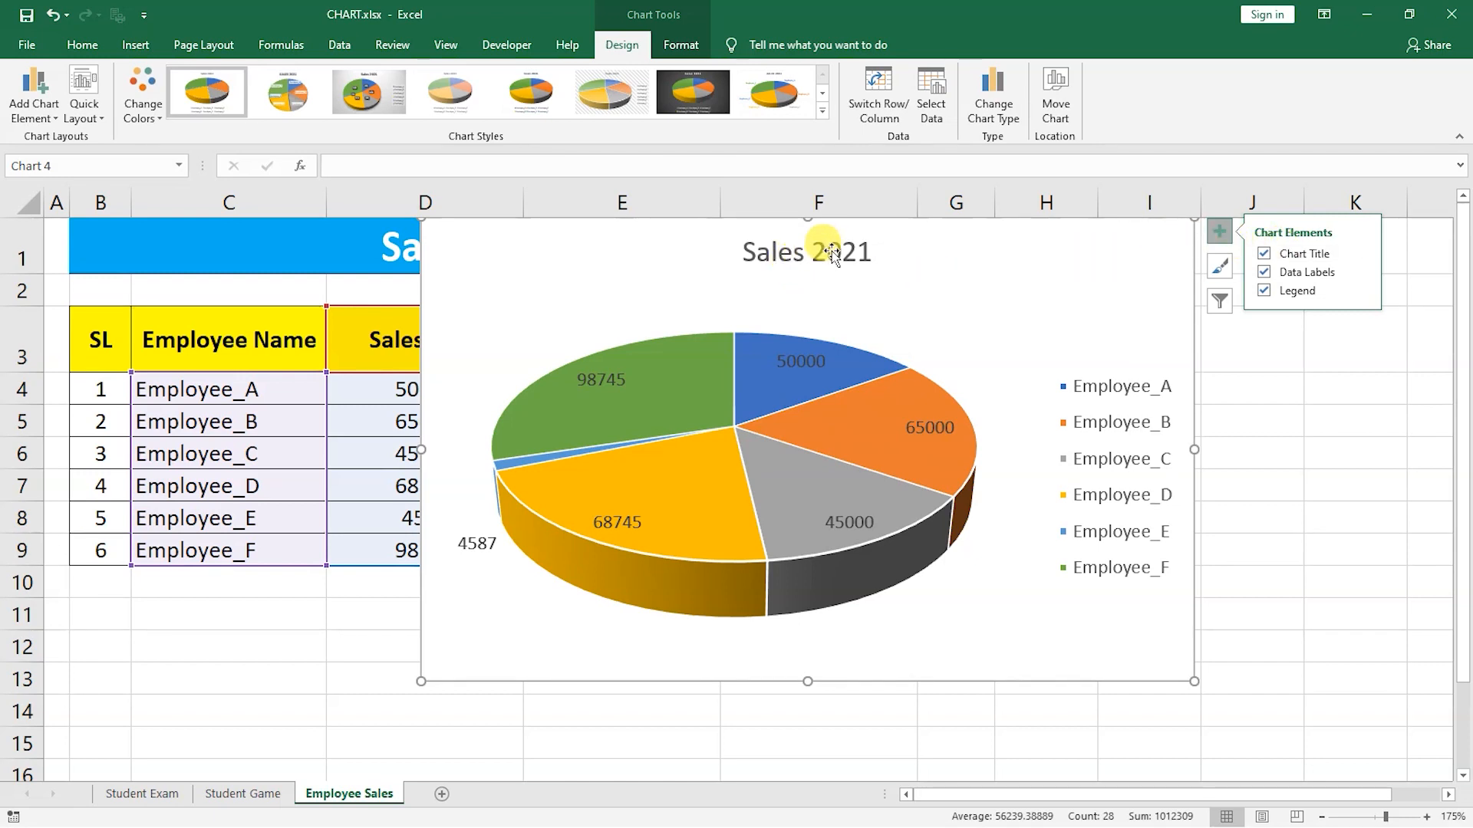
left_click_drag(742, 222, 1088, 277)
left_click_drag(965, 317, 743, 220)
Switch the pie chart's series to Sales 2023 through the chart filter.
left_click(1293, 309)
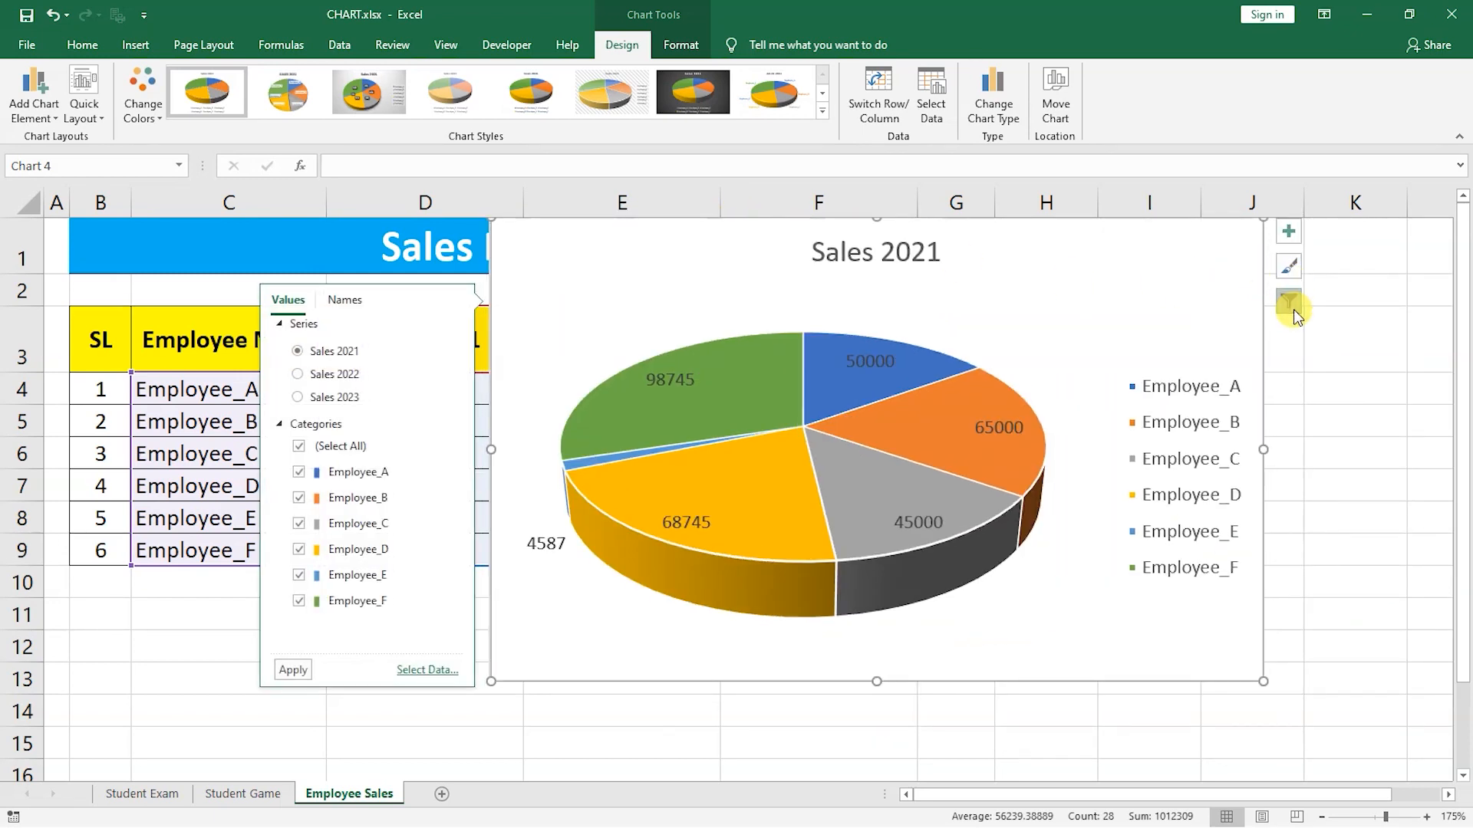
left_click(324, 375)
left_click(293, 669)
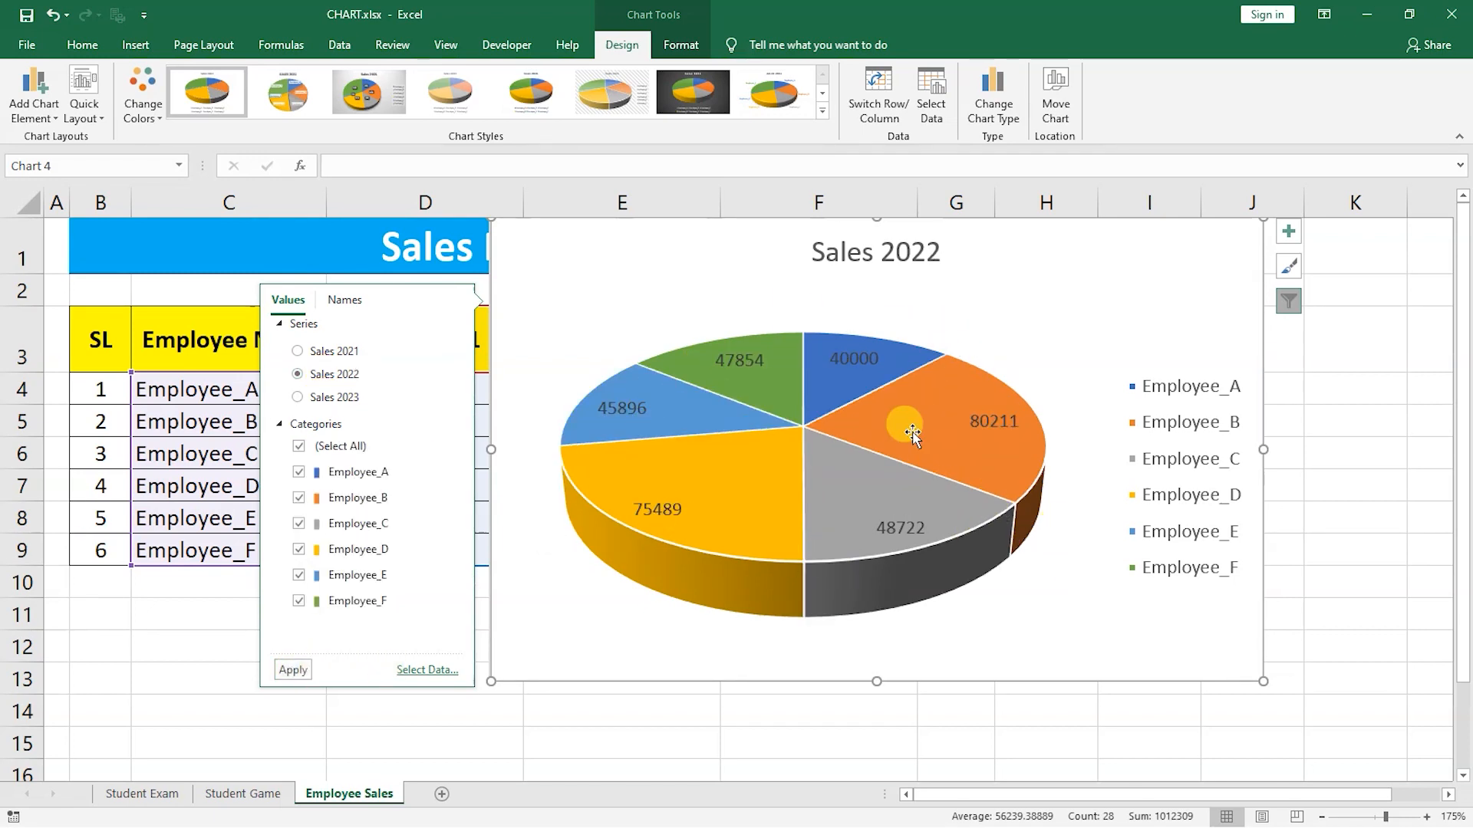
left_click(297, 397)
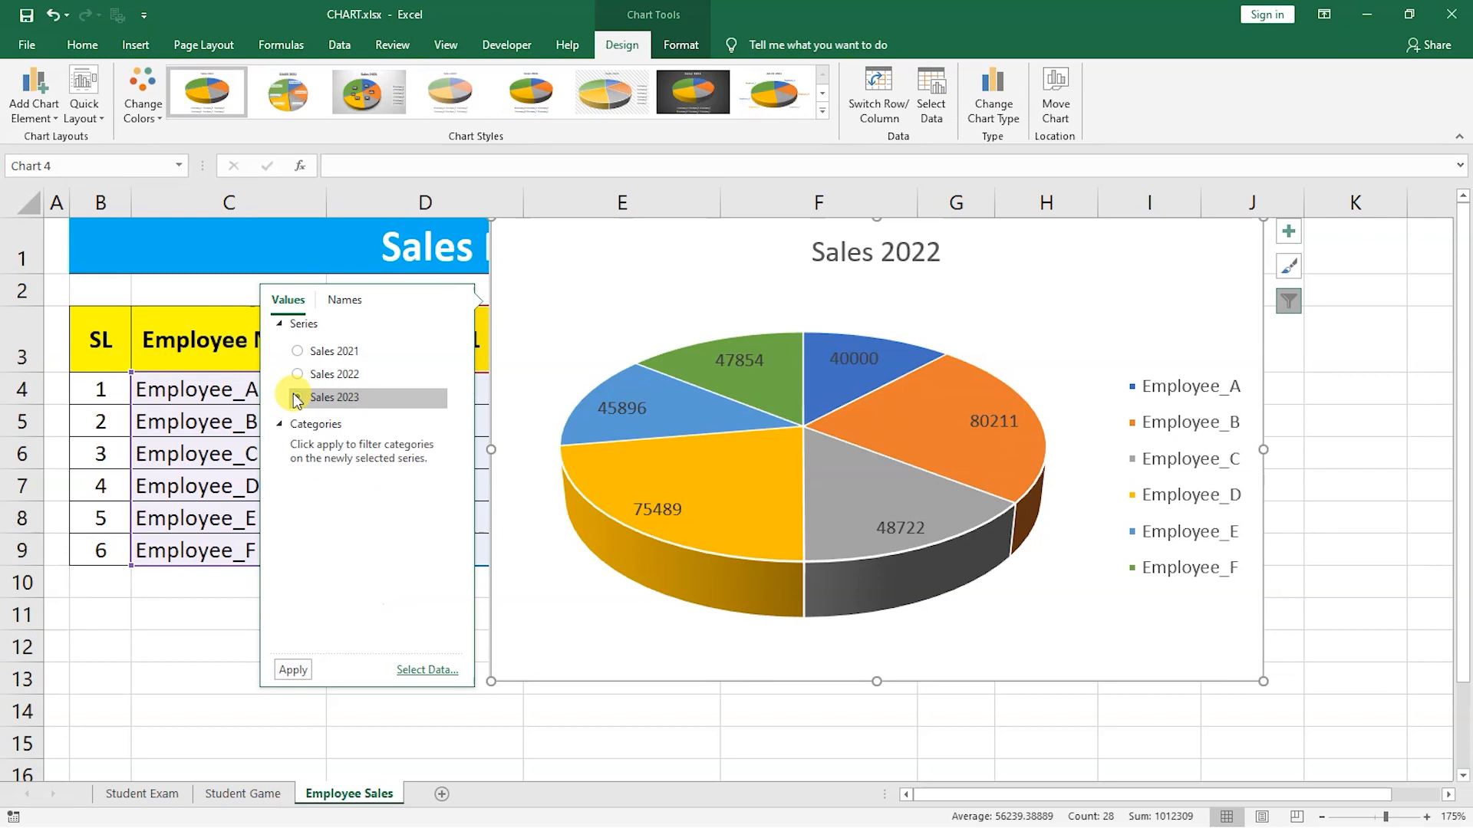
left_click(296, 670)
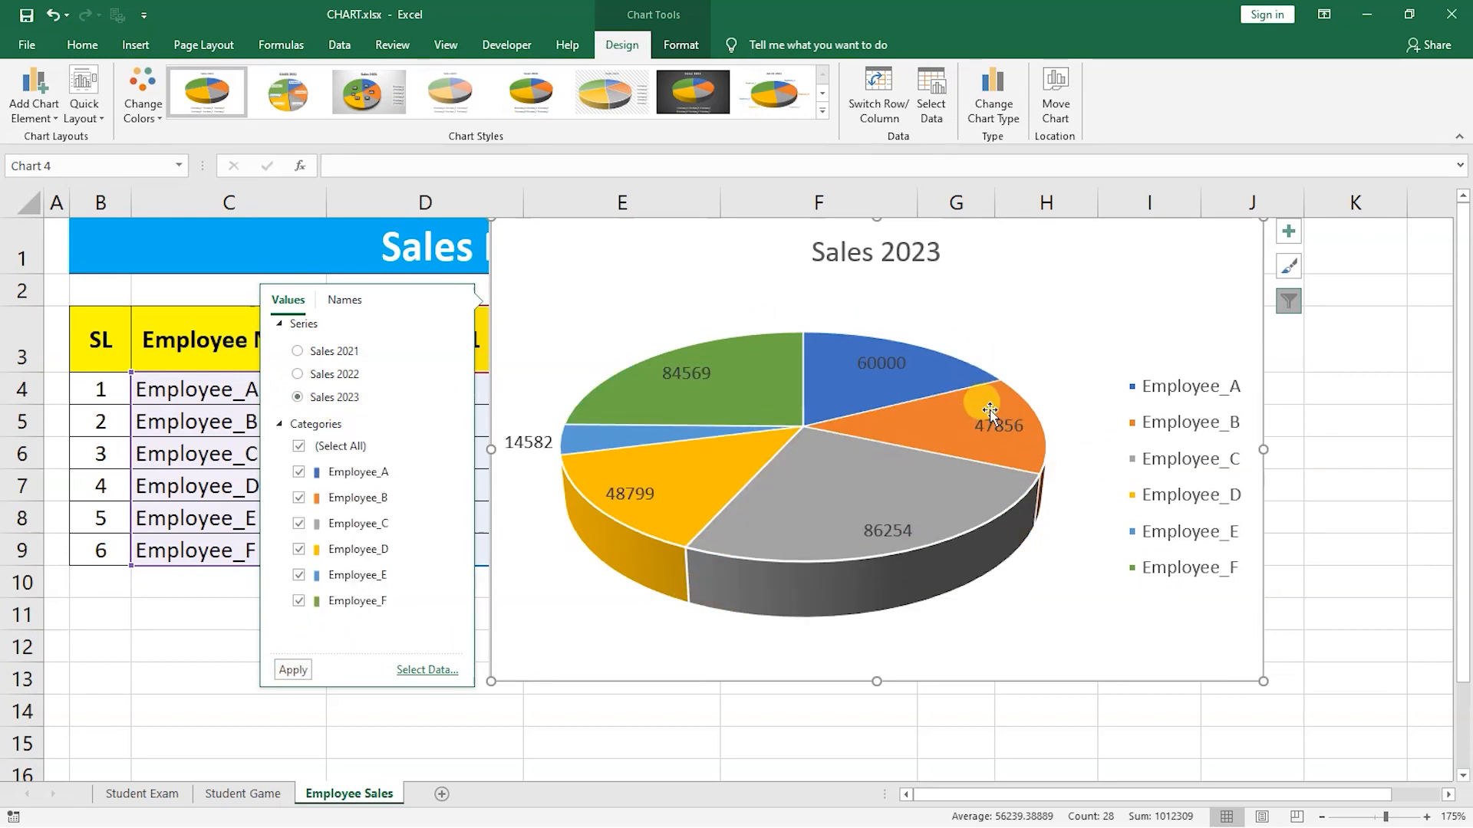
Place the pie chart legend at the bottom, after trying the top and left positions.
left_click(1289, 231)
left_click(1430, 290)
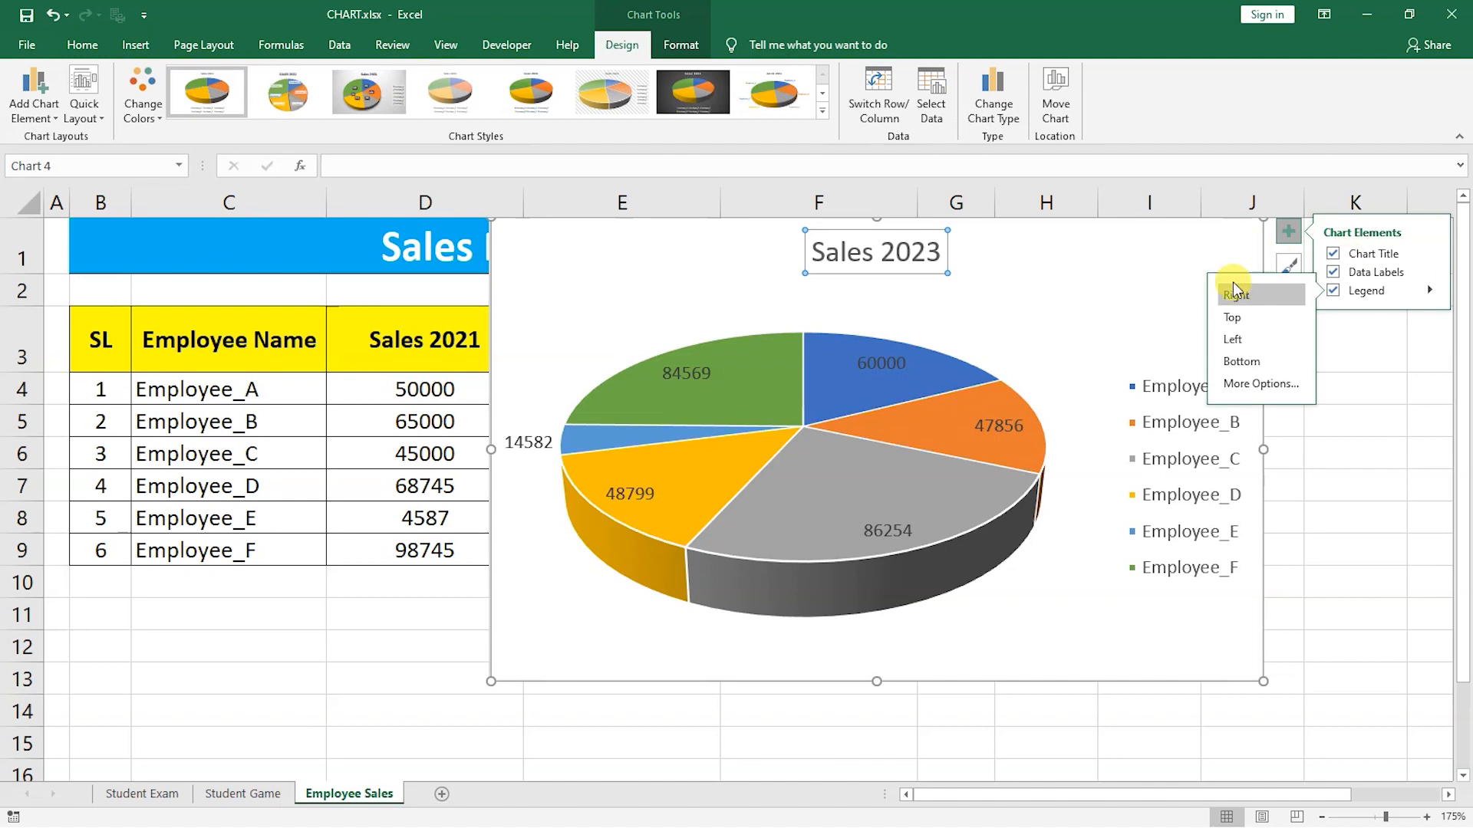
left_click(1234, 319)
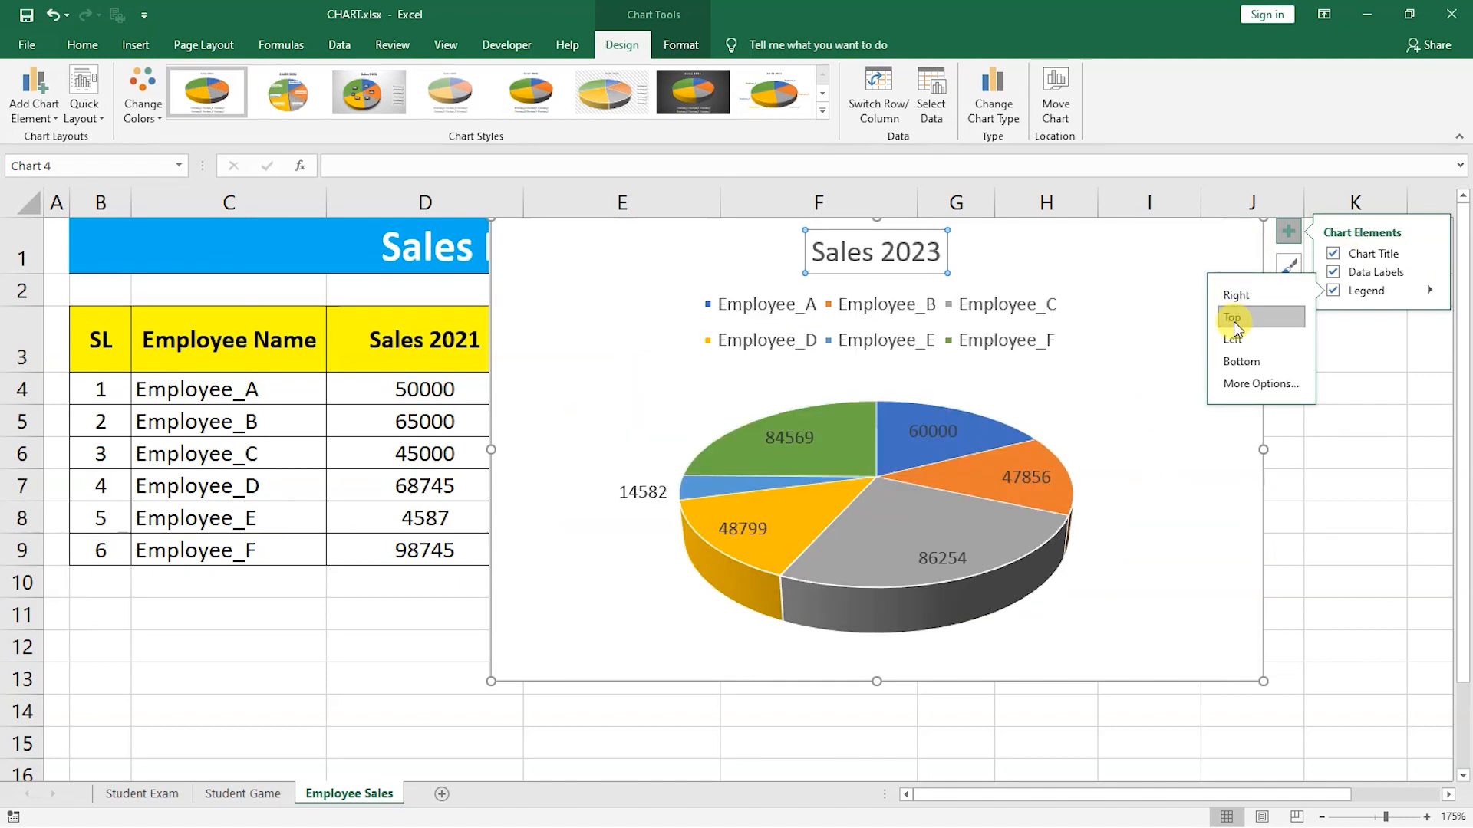
left_click(1233, 339)
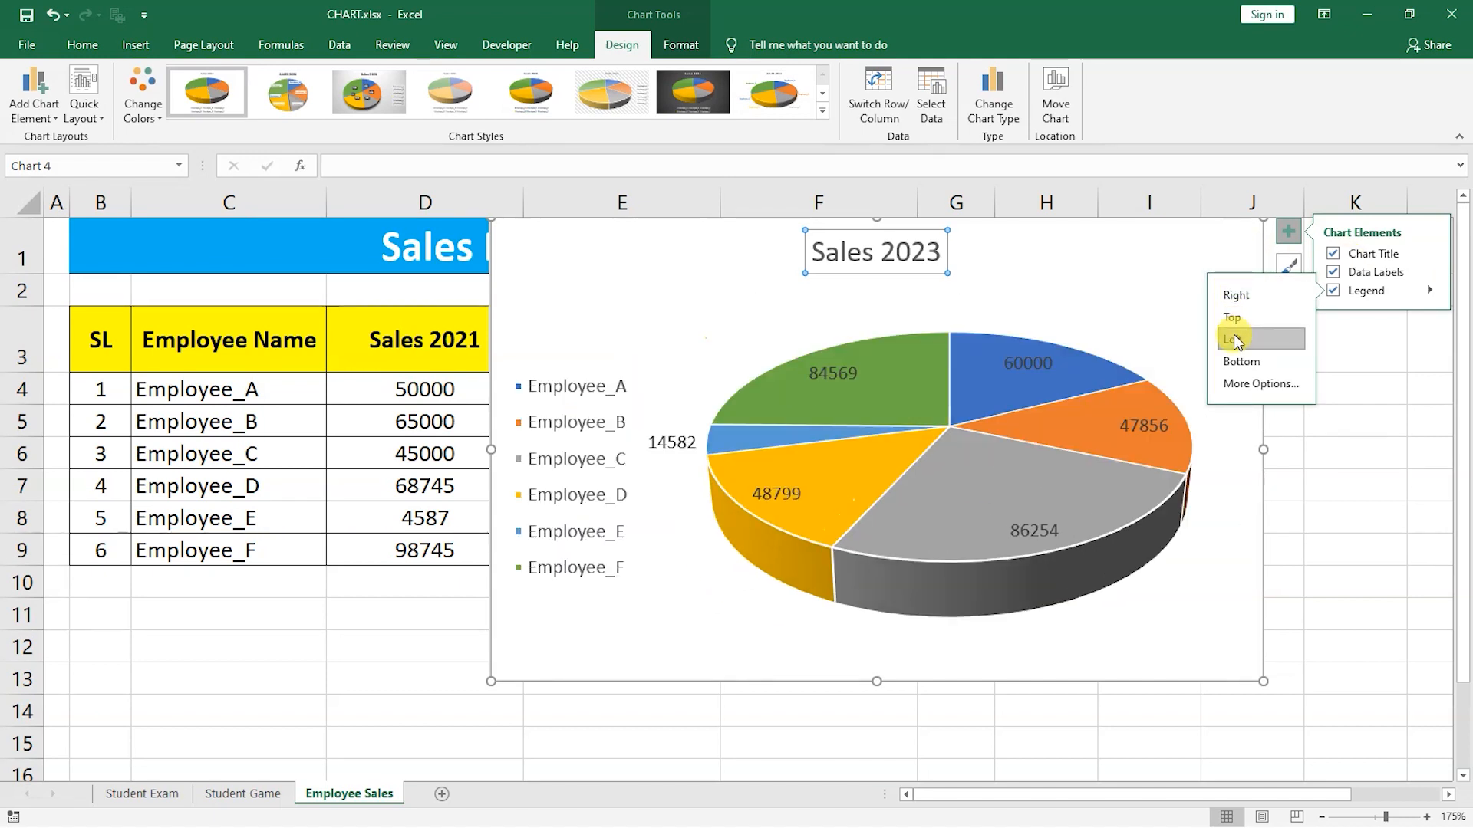
left_click(1235, 362)
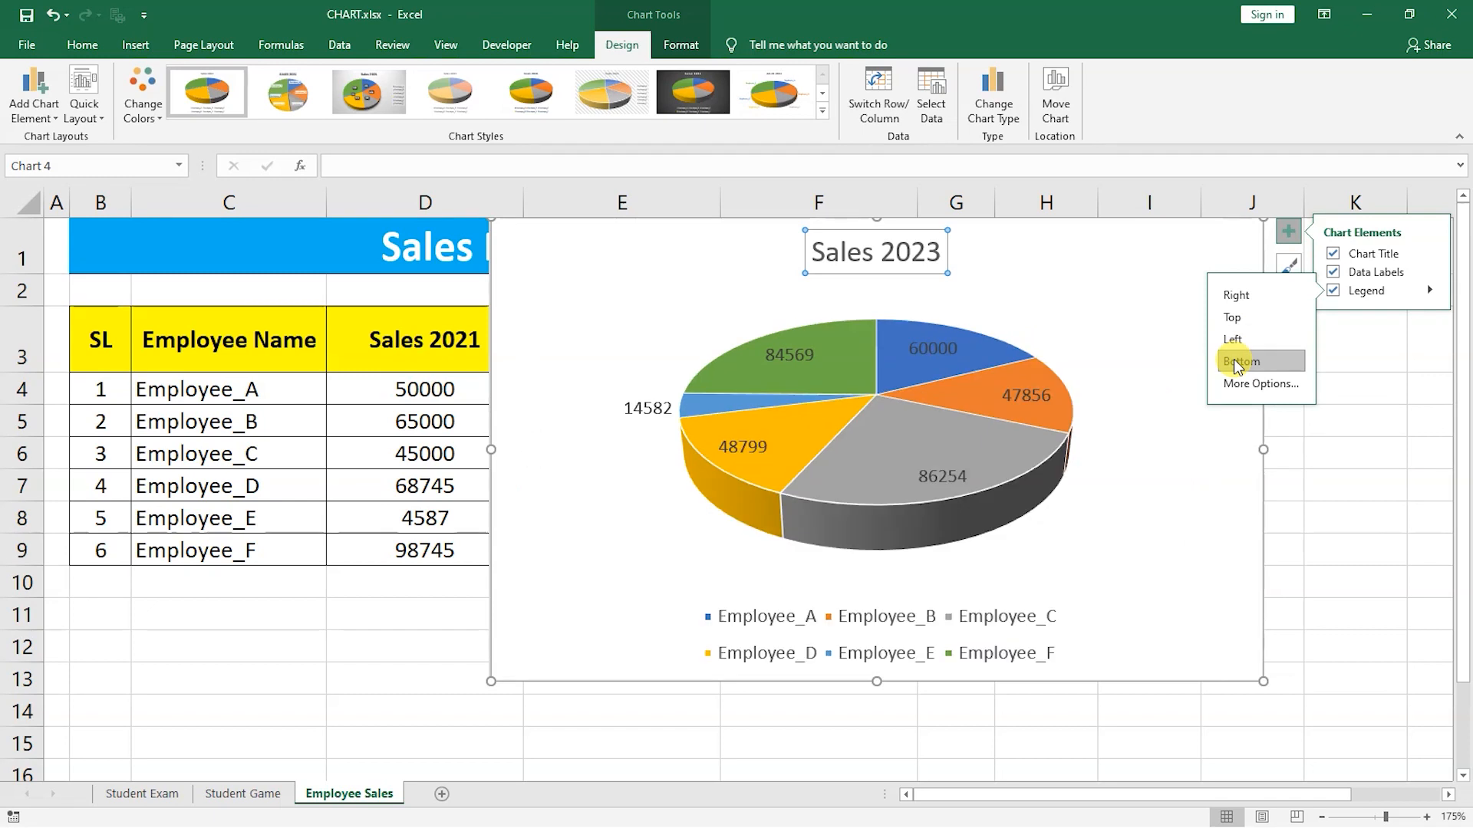
left_click(1110, 391)
left_click(1114, 257)
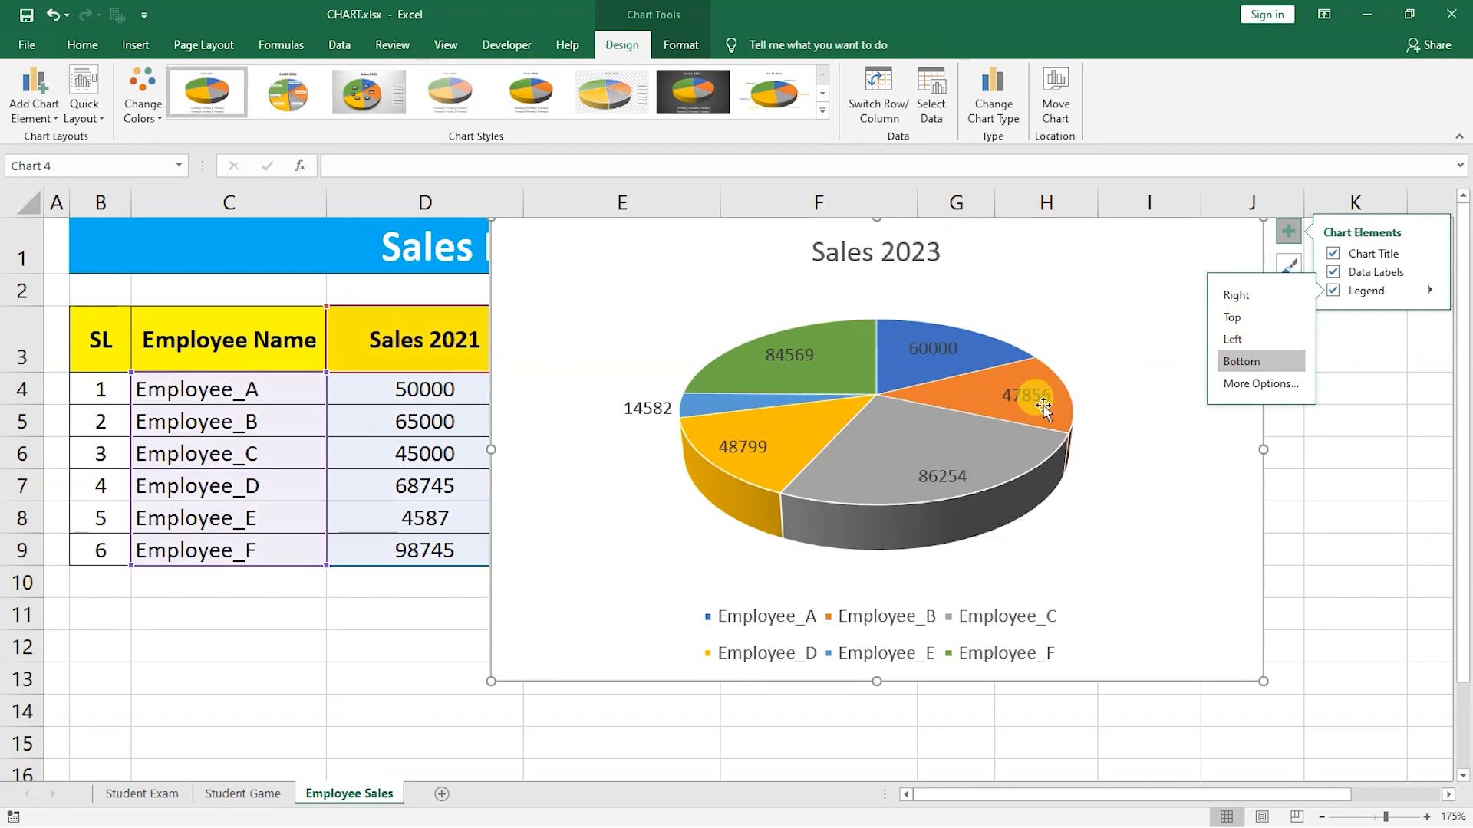
left_click(993, 337)
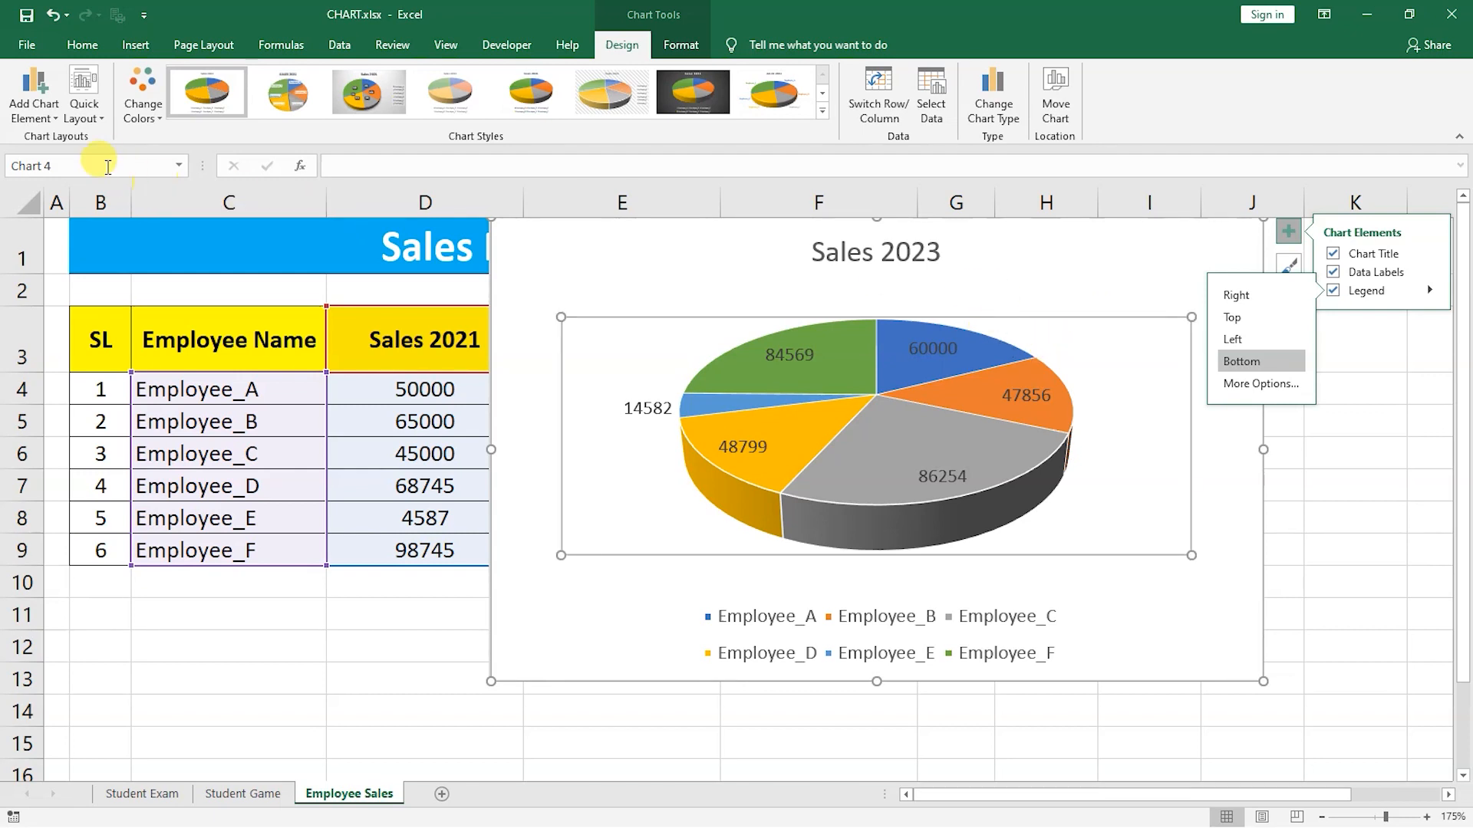
left_click(146, 115)
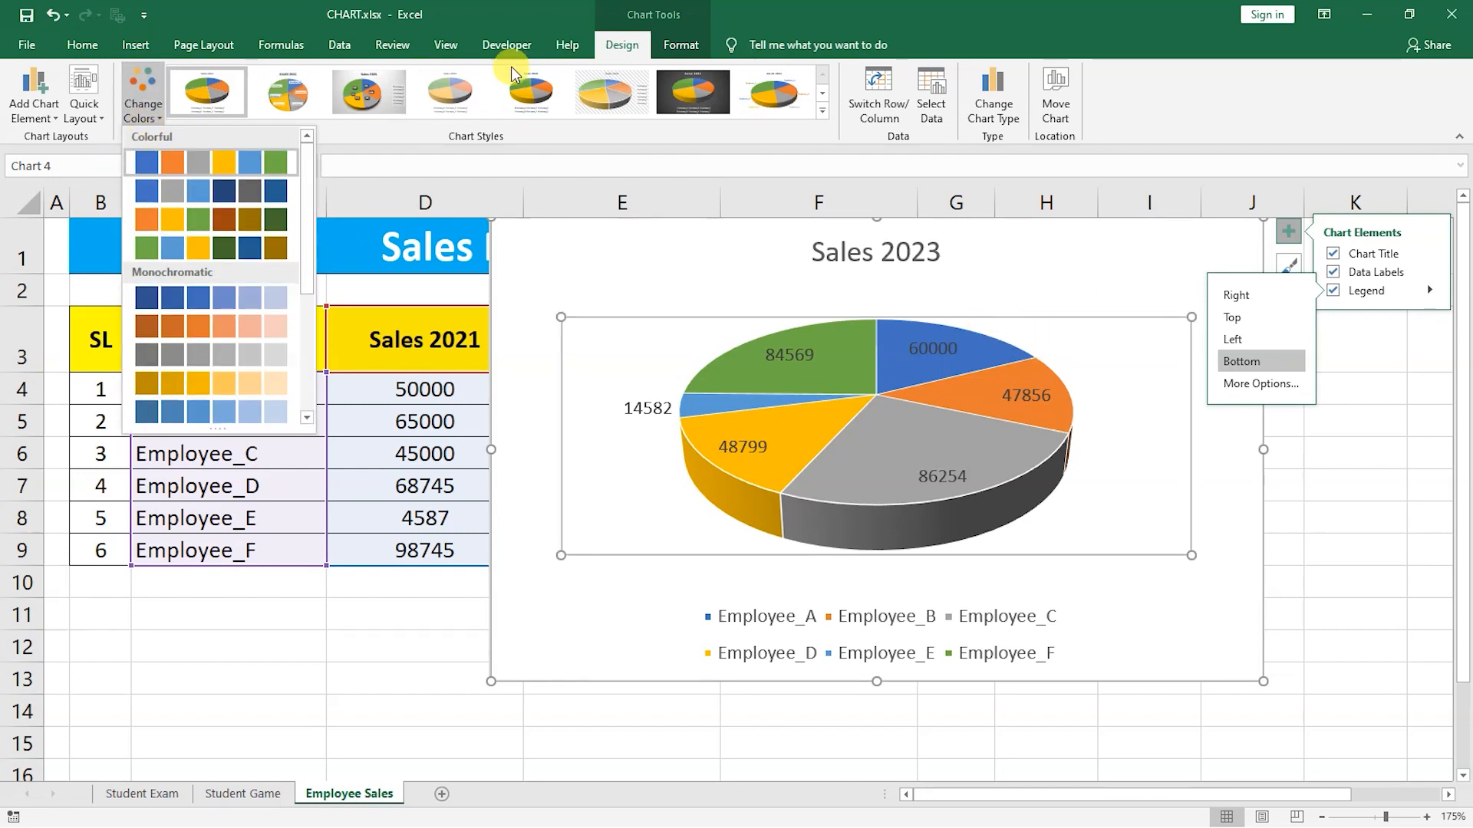
left_click(671, 47)
left_click(637, 47)
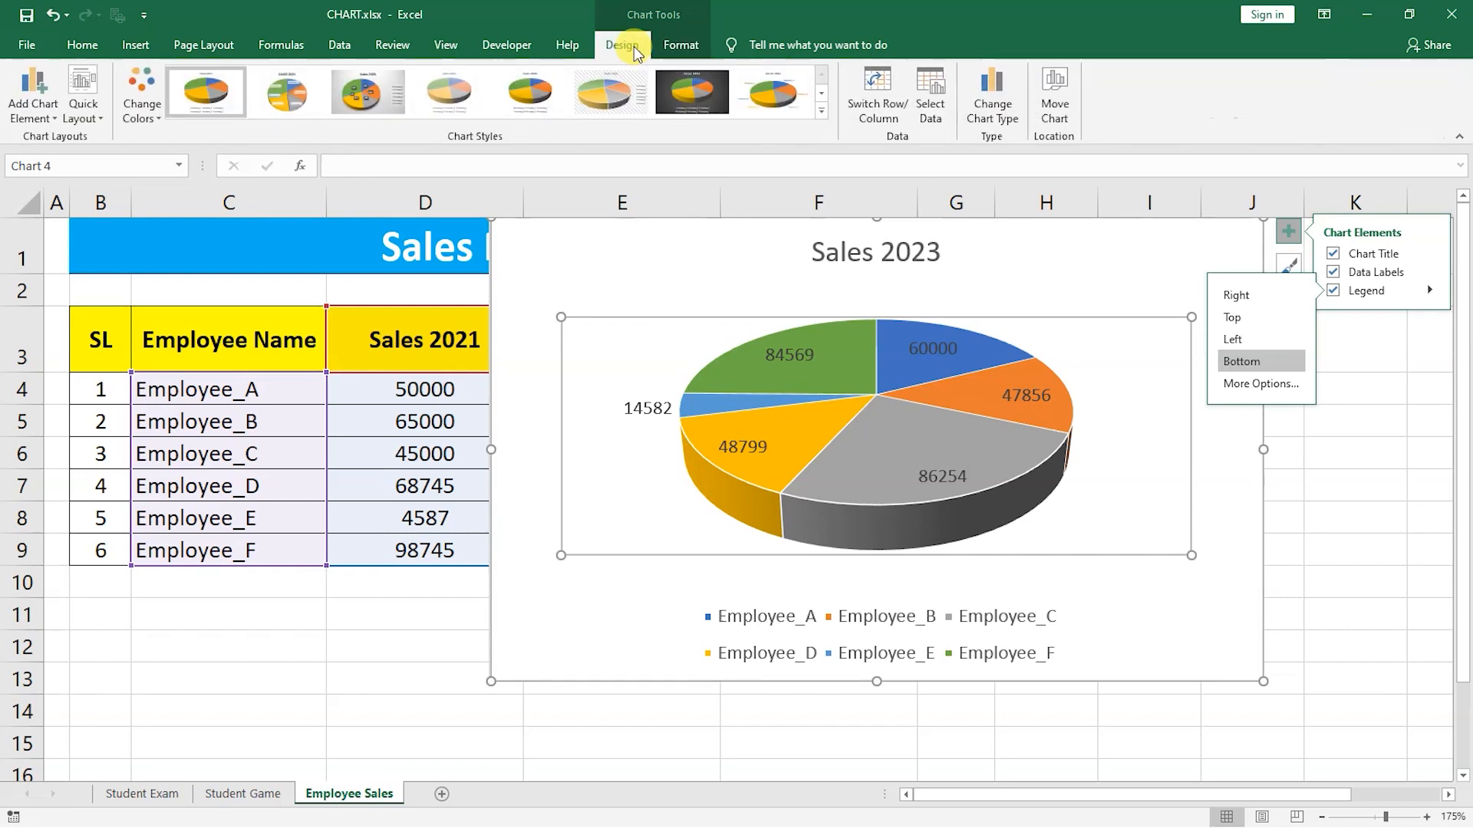
Apply a pie chart style with a bold title and shadowed slices.
left_click(820, 114)
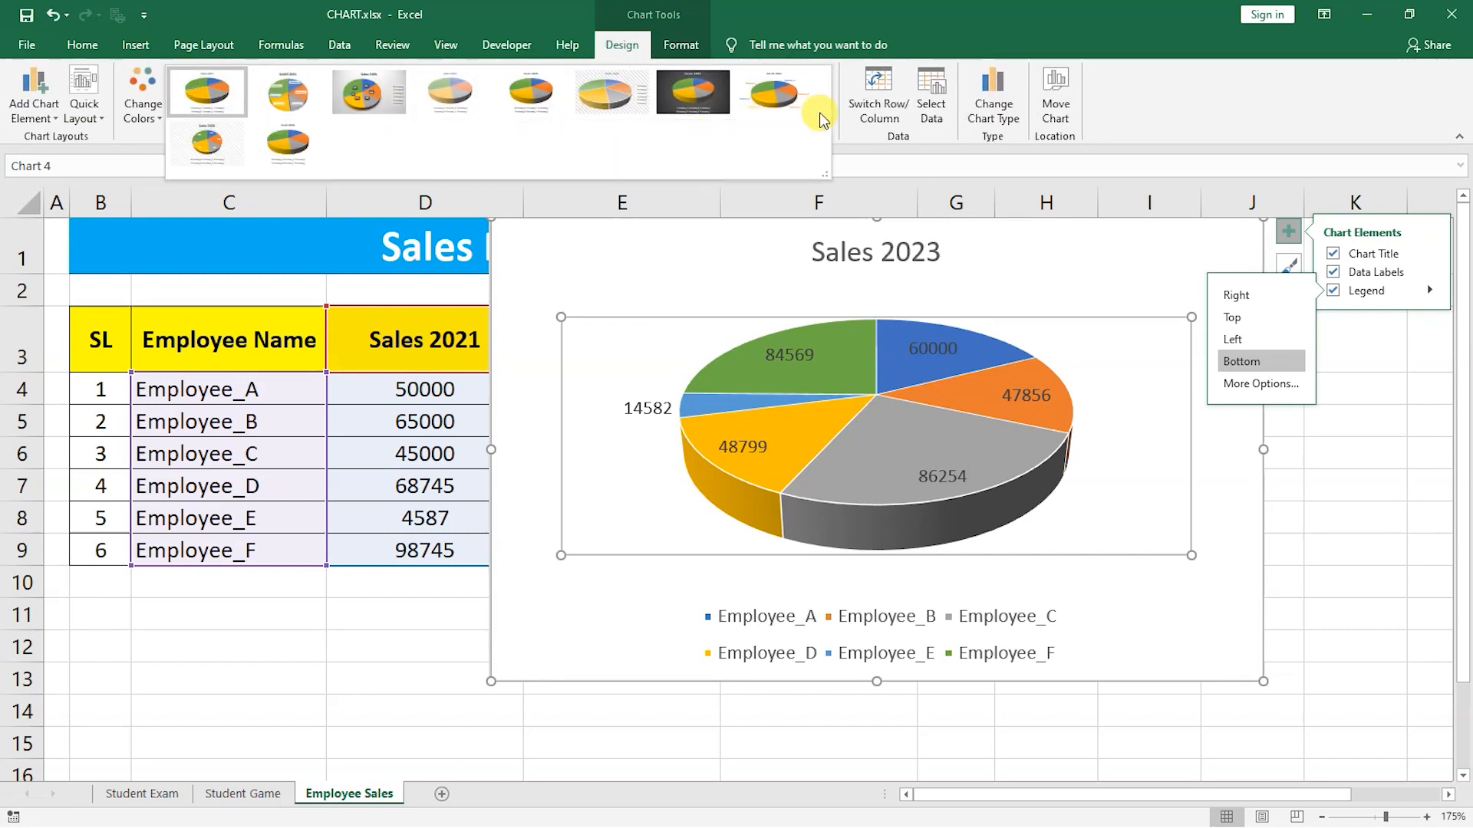
left_click(265, 111)
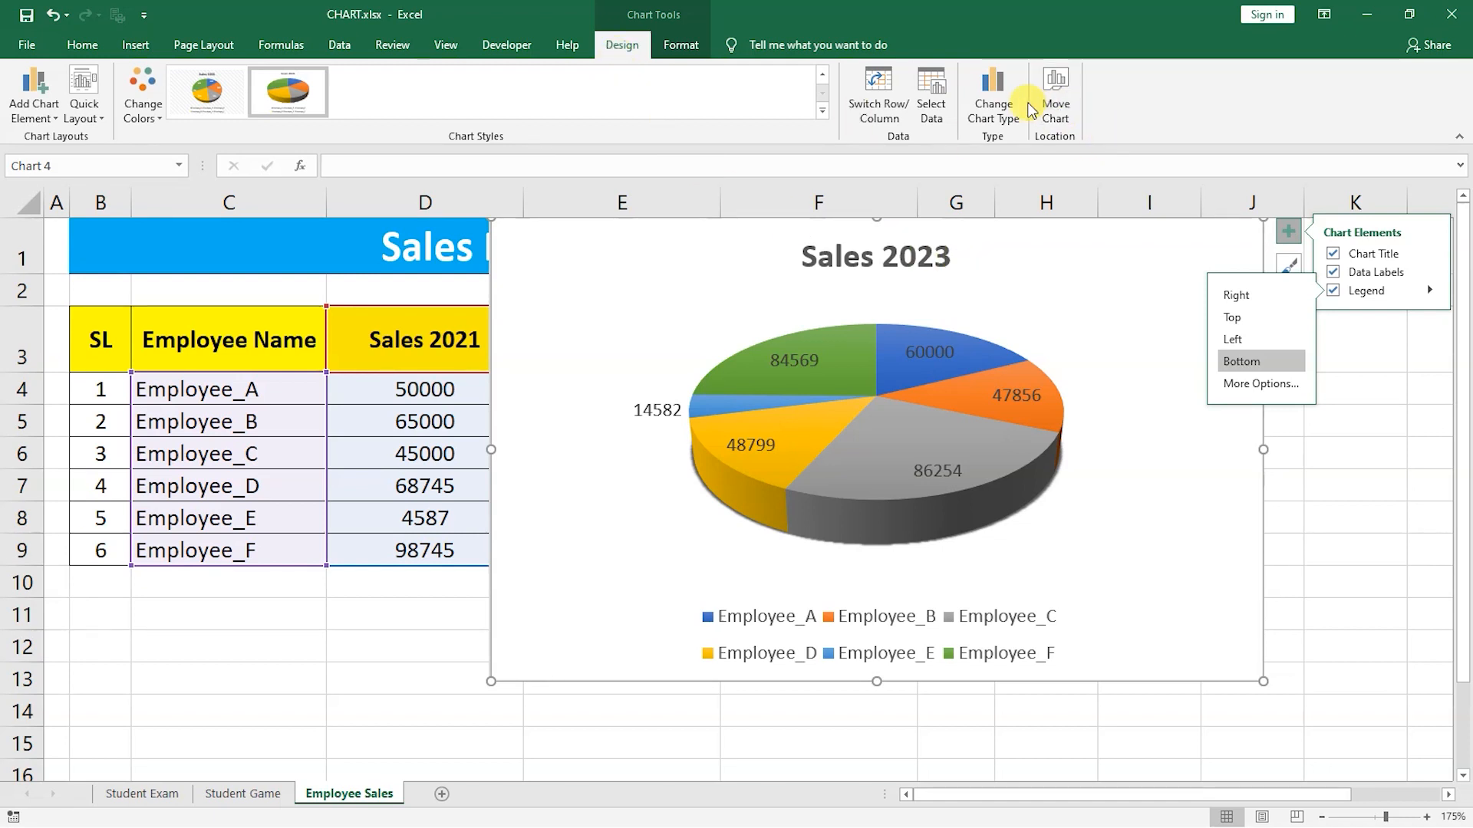
Change the pie chart's type to a Clustered Bar chart.
left_click(993, 103)
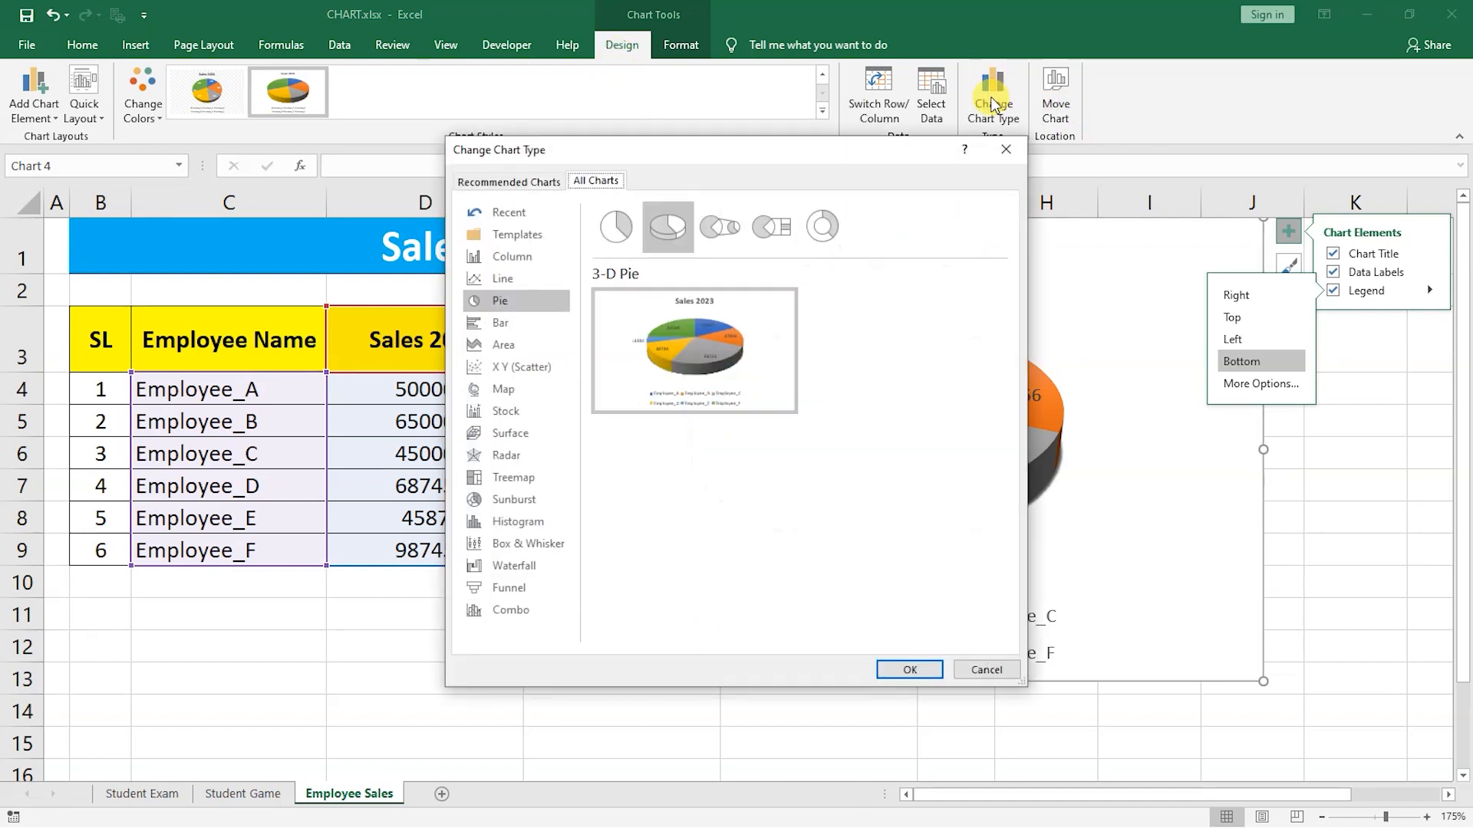
left_click(500, 326)
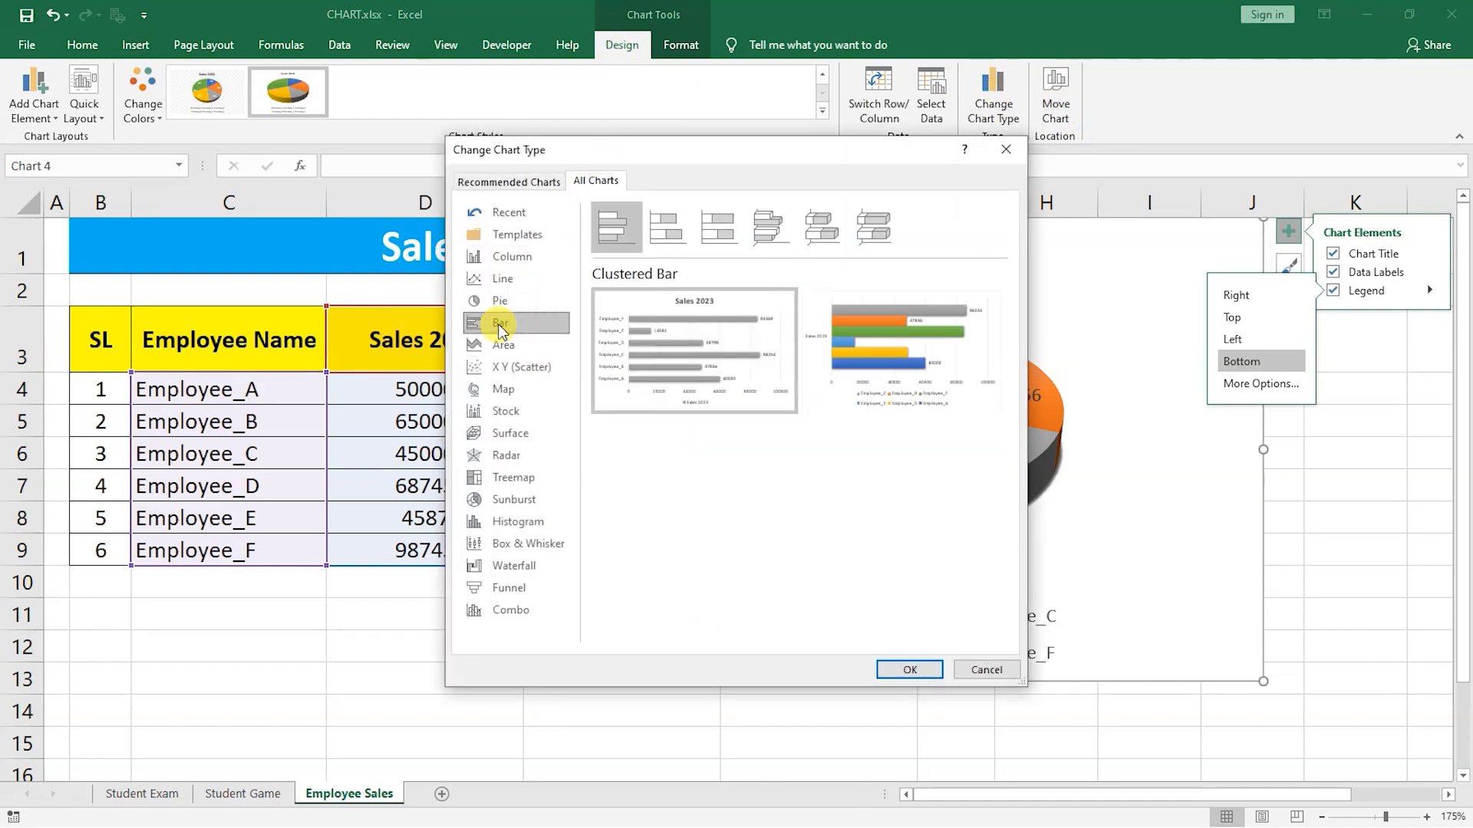
left_click(906, 670)
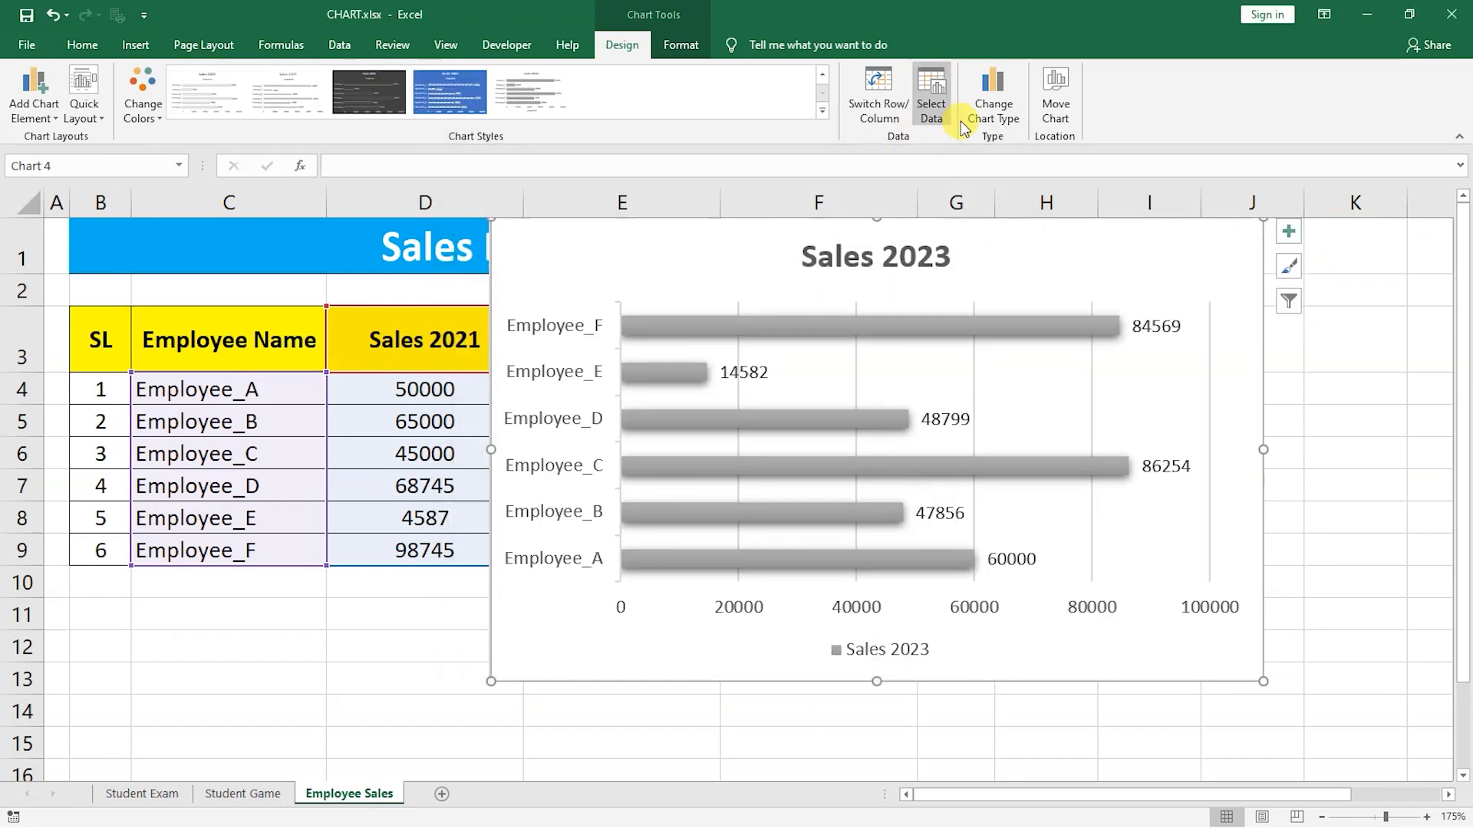
Change the bar chart's type to Scatter with Smooth Lines and Markers.
left_click(993, 107)
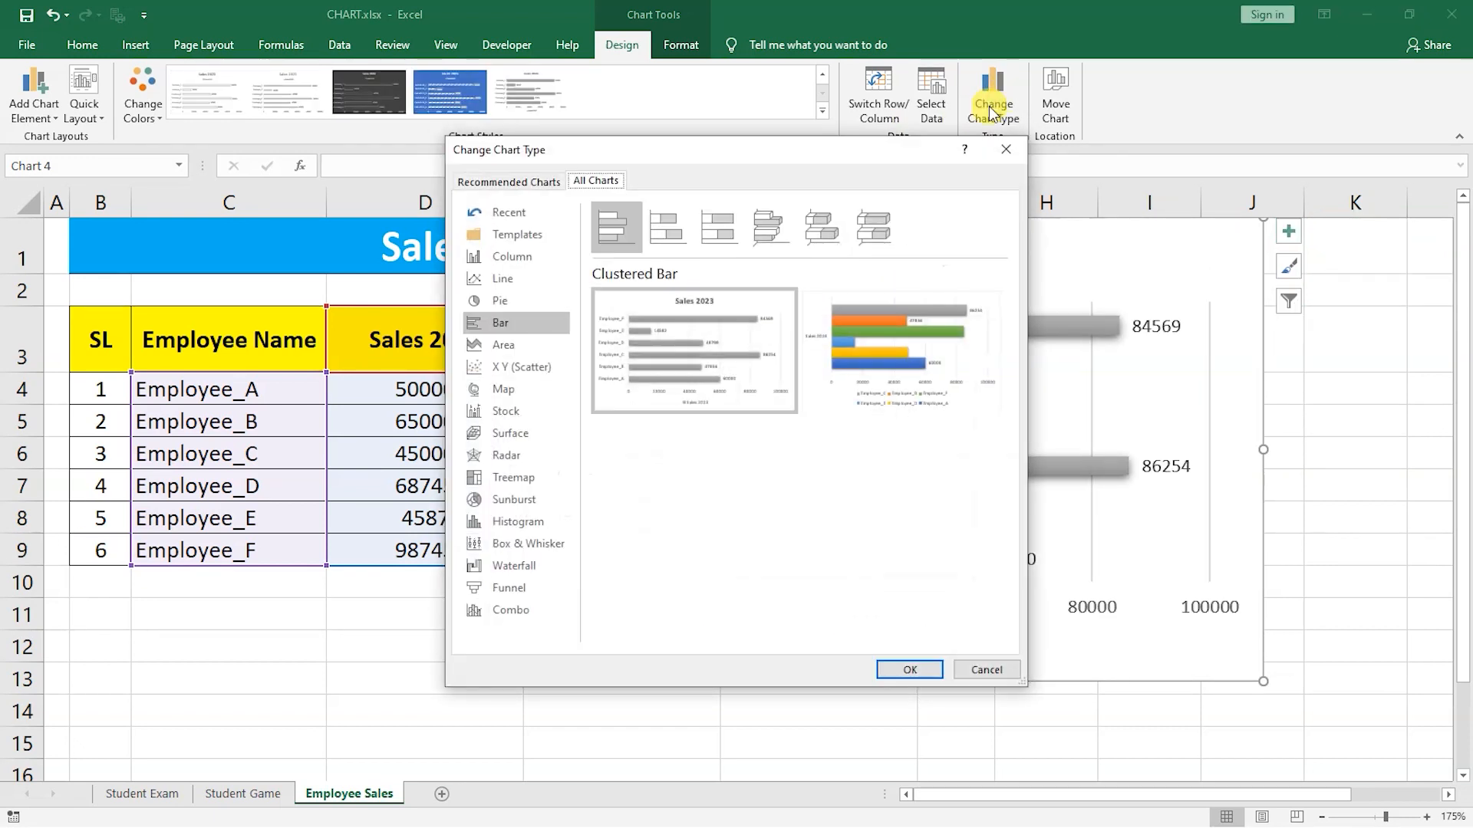
left_click(508, 366)
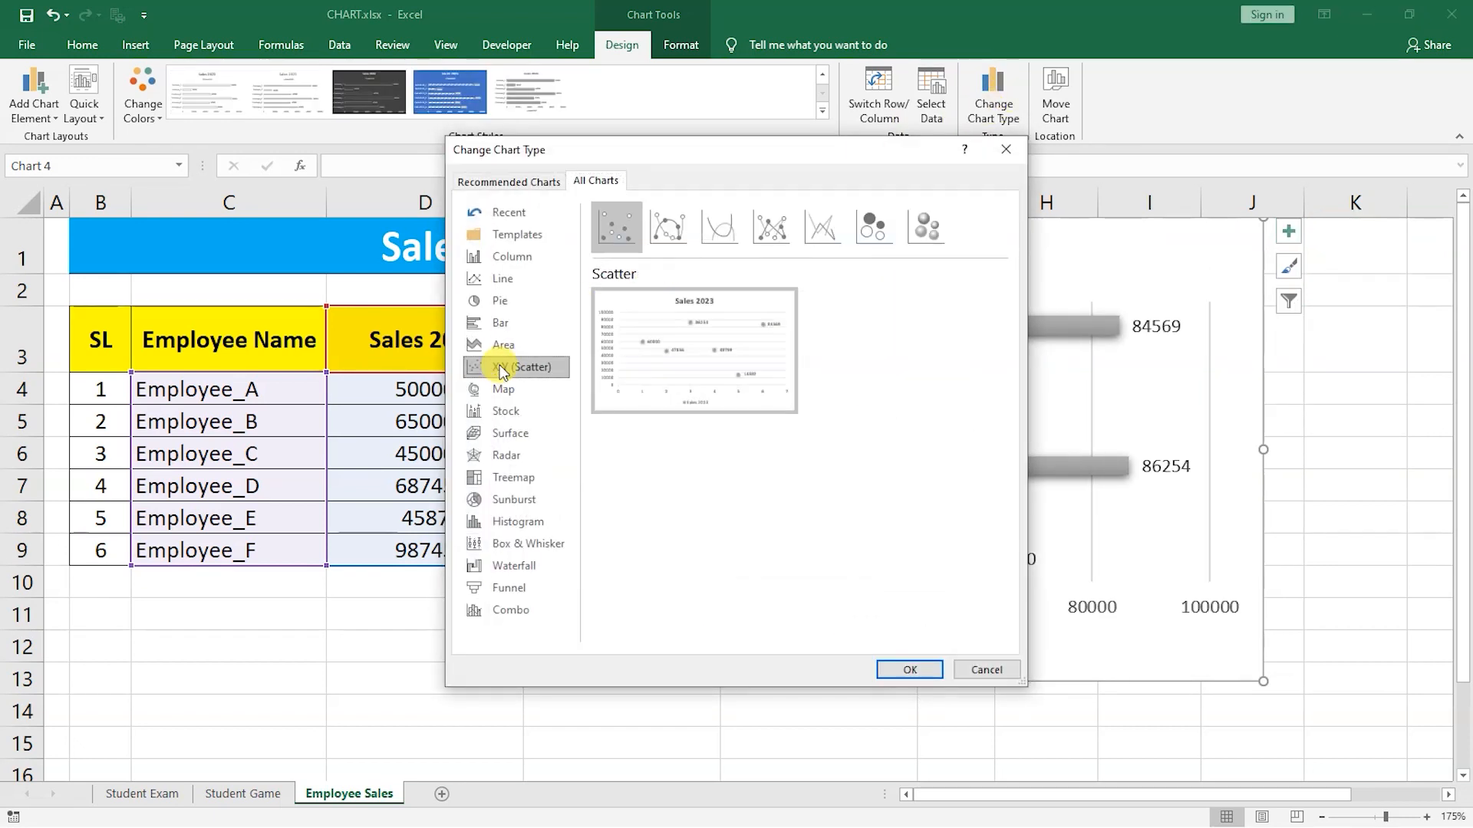
left_click(661, 232)
left_click(907, 670)
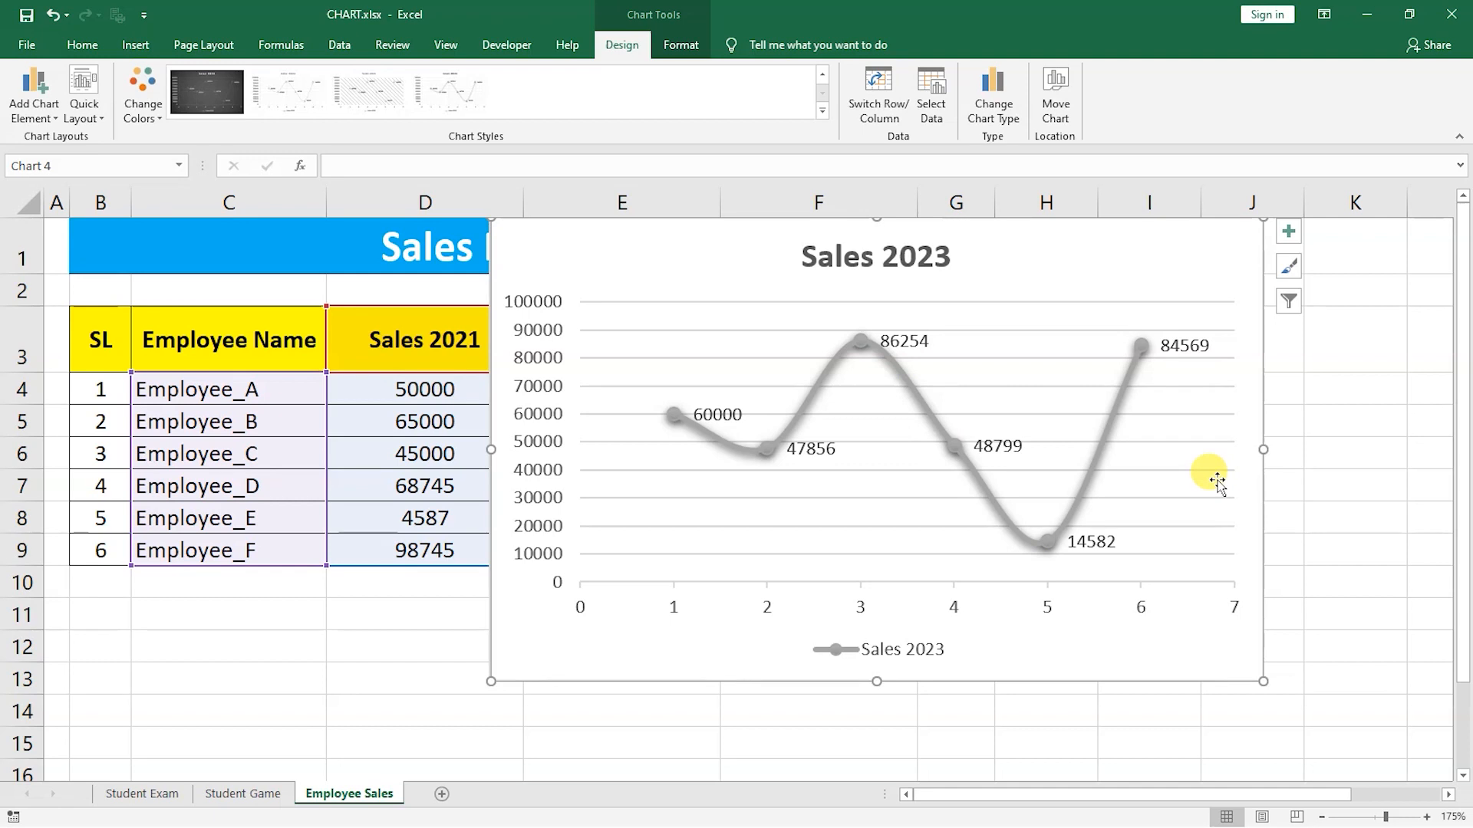
Change the chart type to an Area chart, after previewing the Radar and Surface types.
left_click(992, 95)
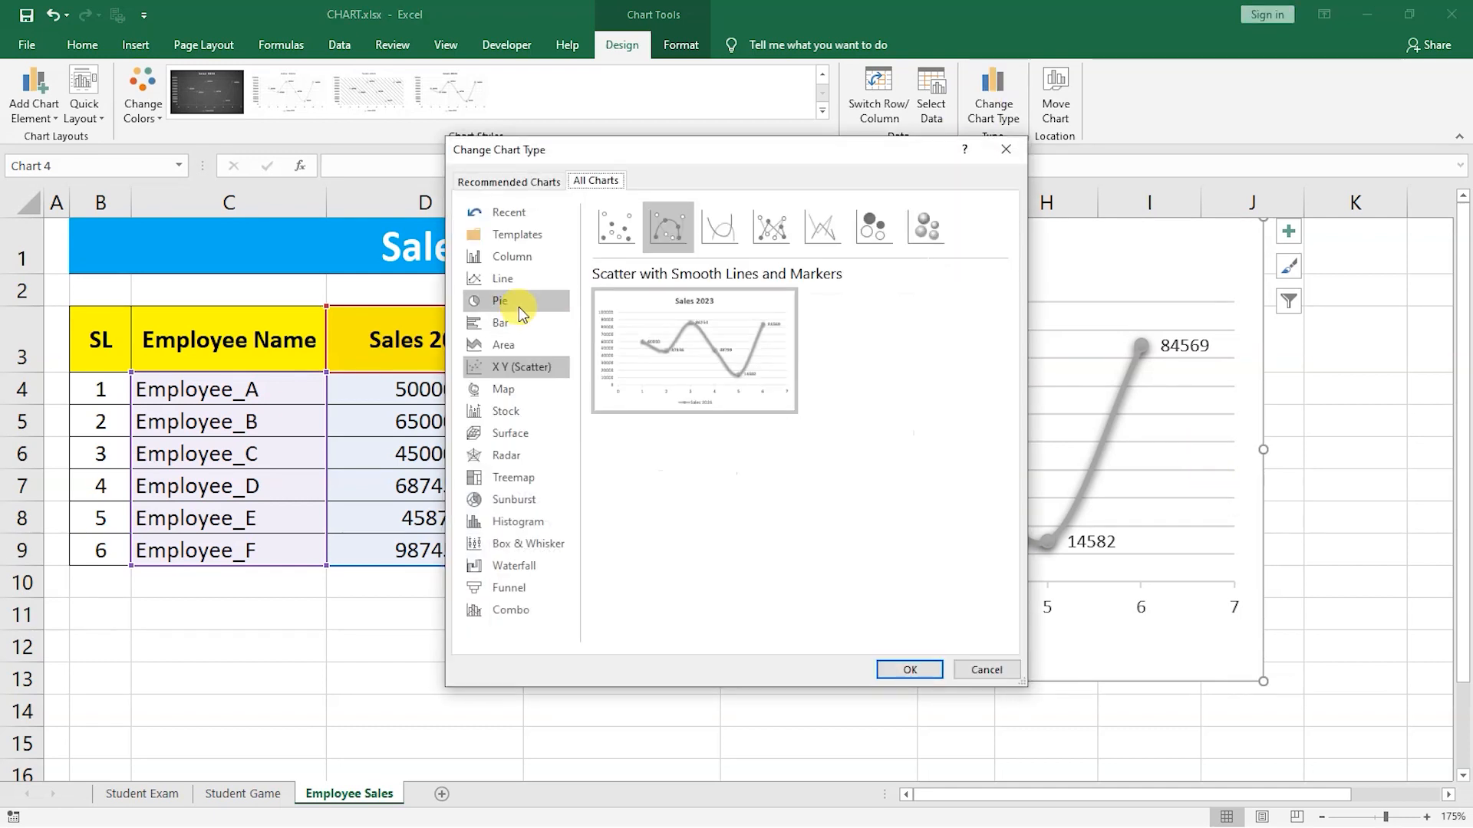
left_click(507, 451)
left_click(509, 435)
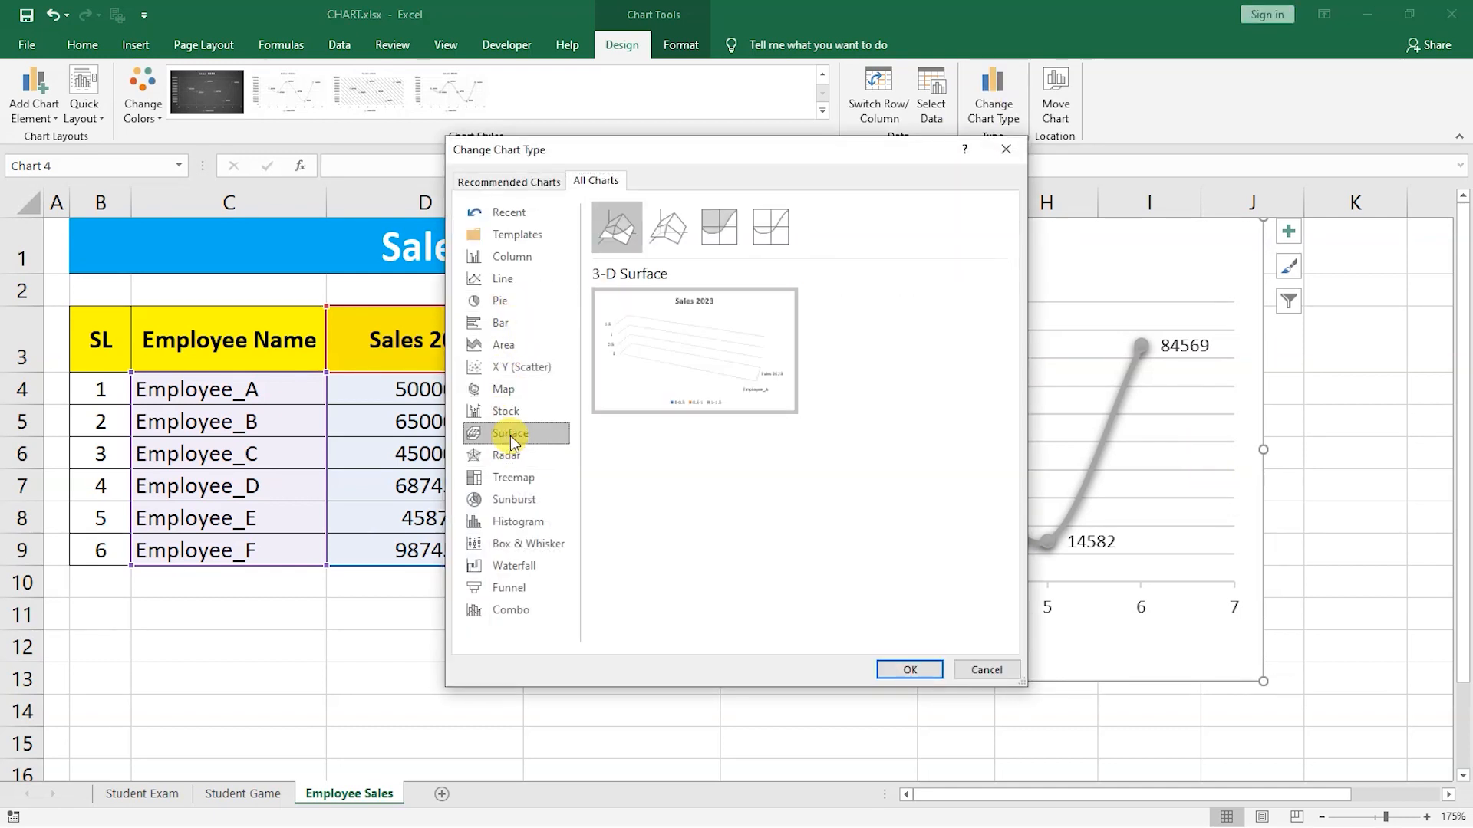
mouse_move(652, 338)
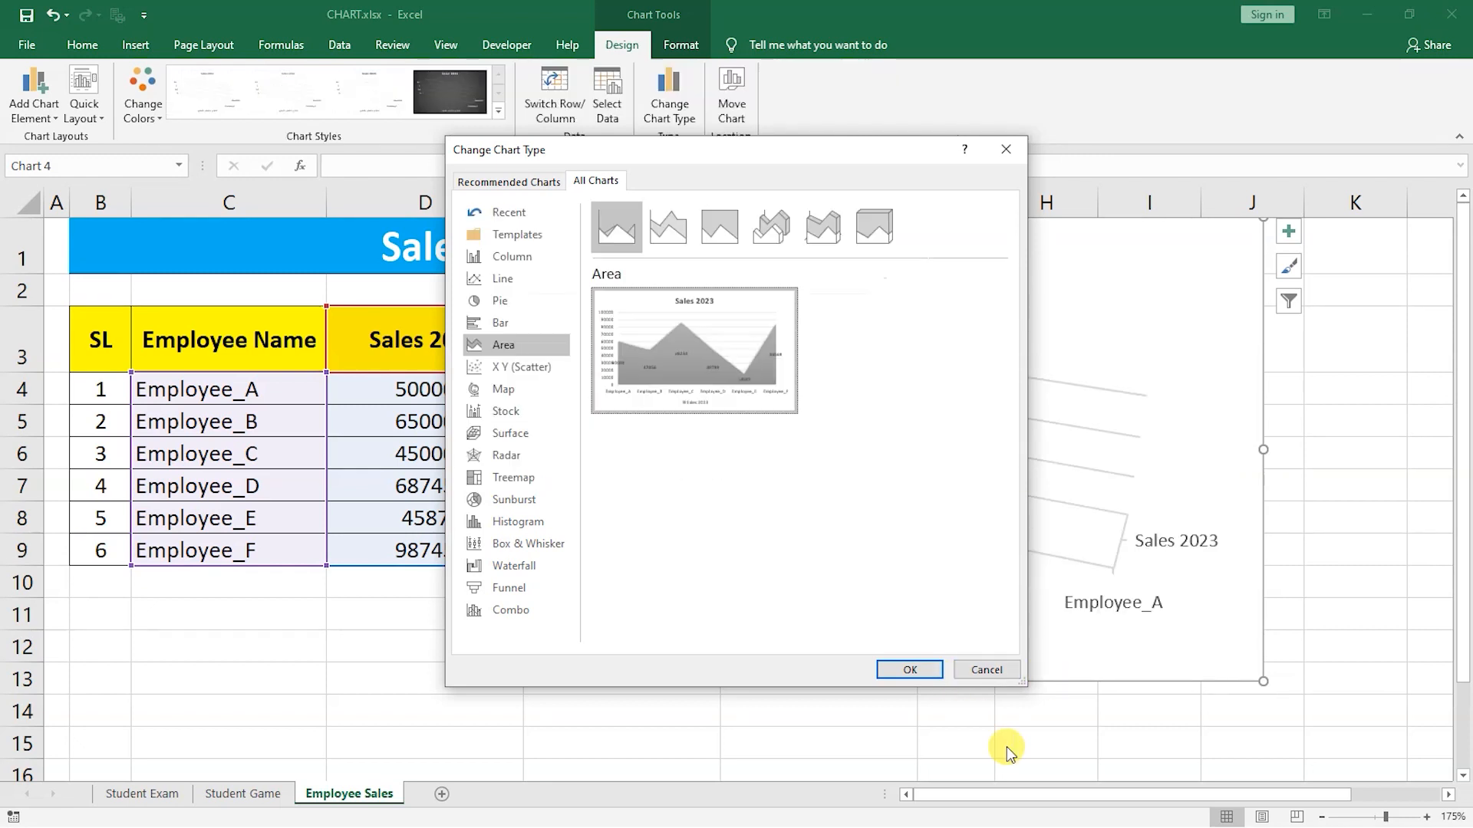
left_click(917, 680)
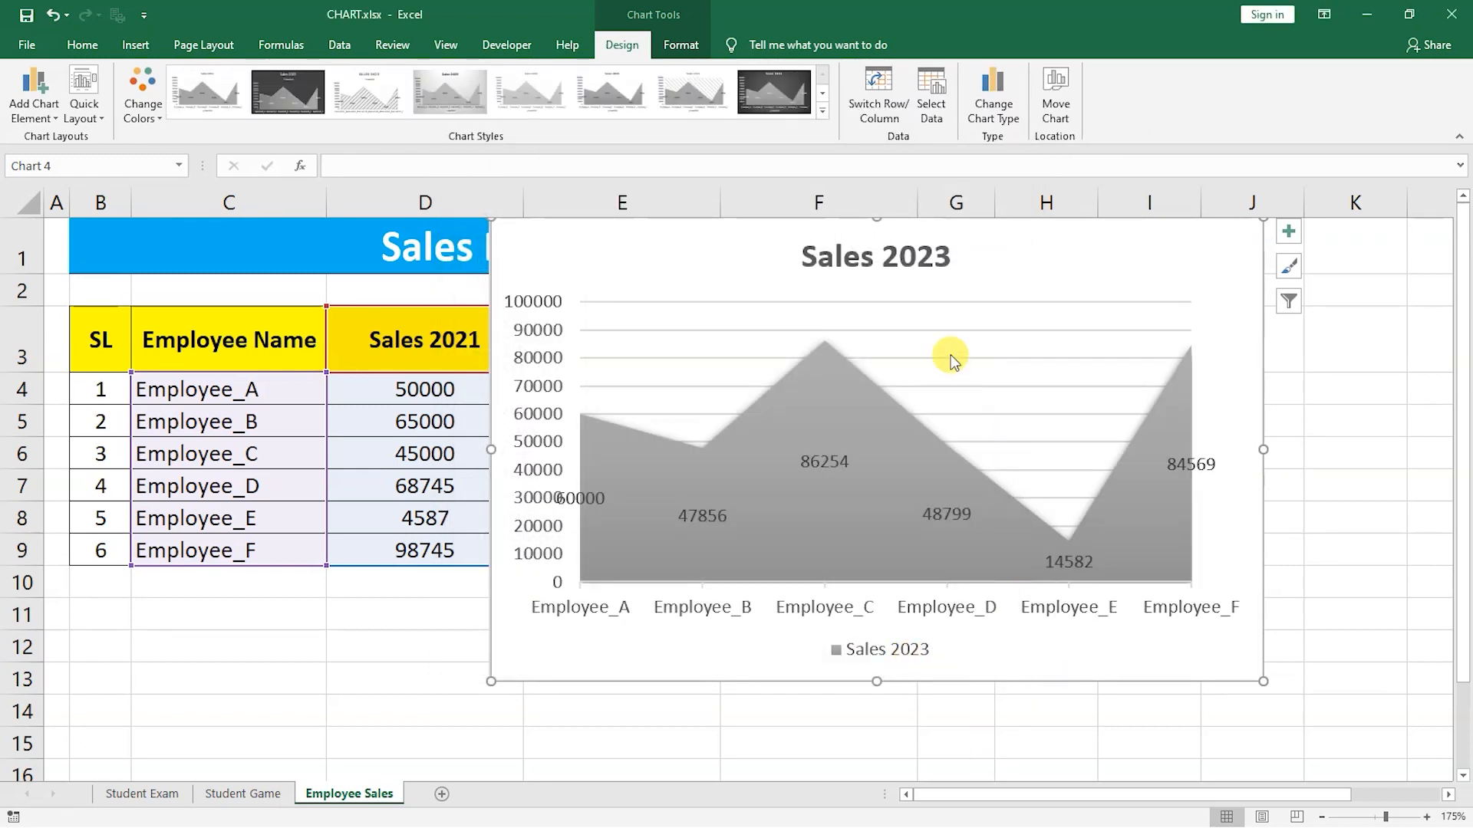
Apply the blue chart style with gradient area fill to the area chart.
left_click(821, 110)
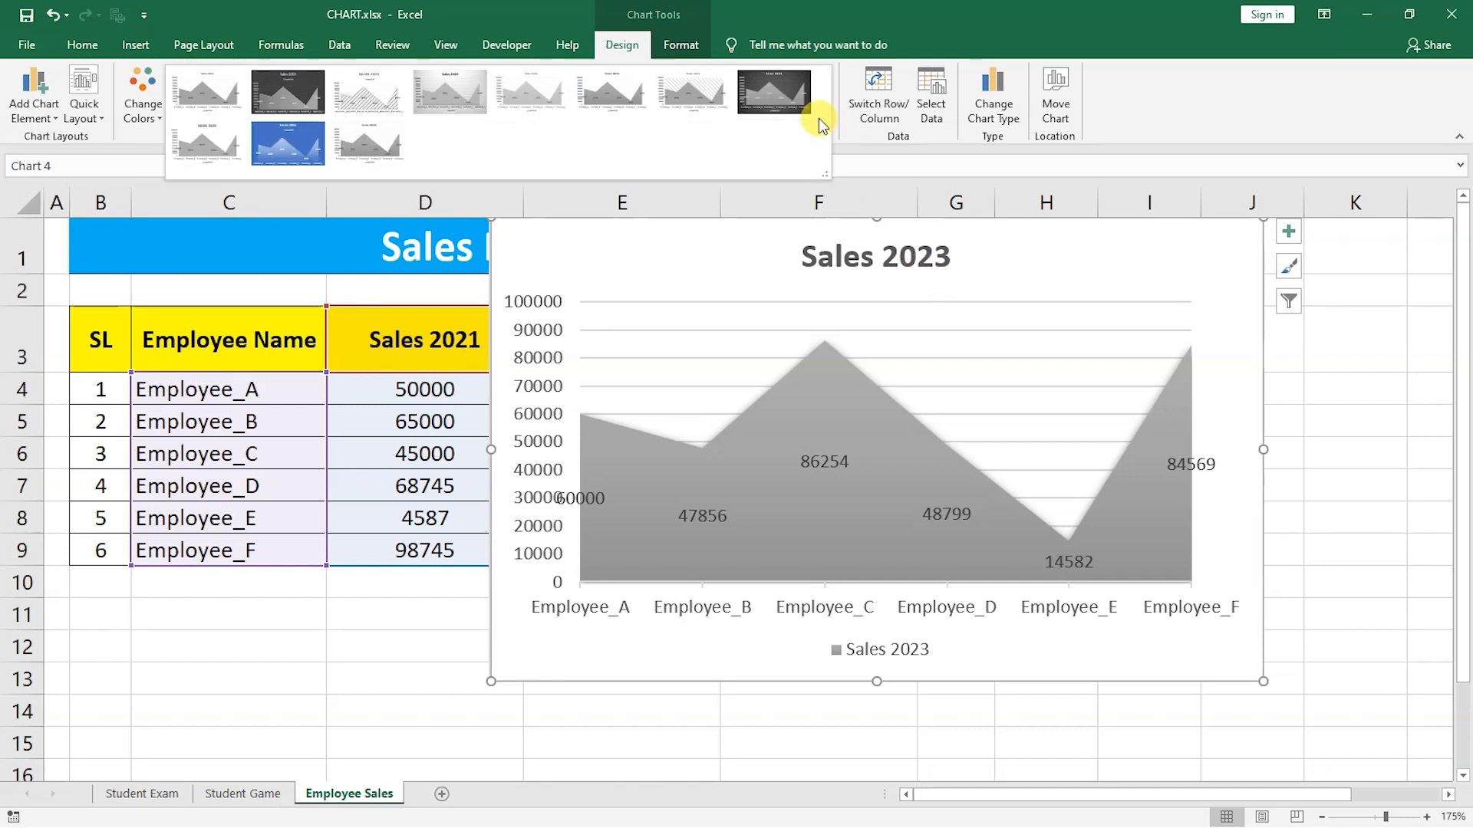
left_click(305, 141)
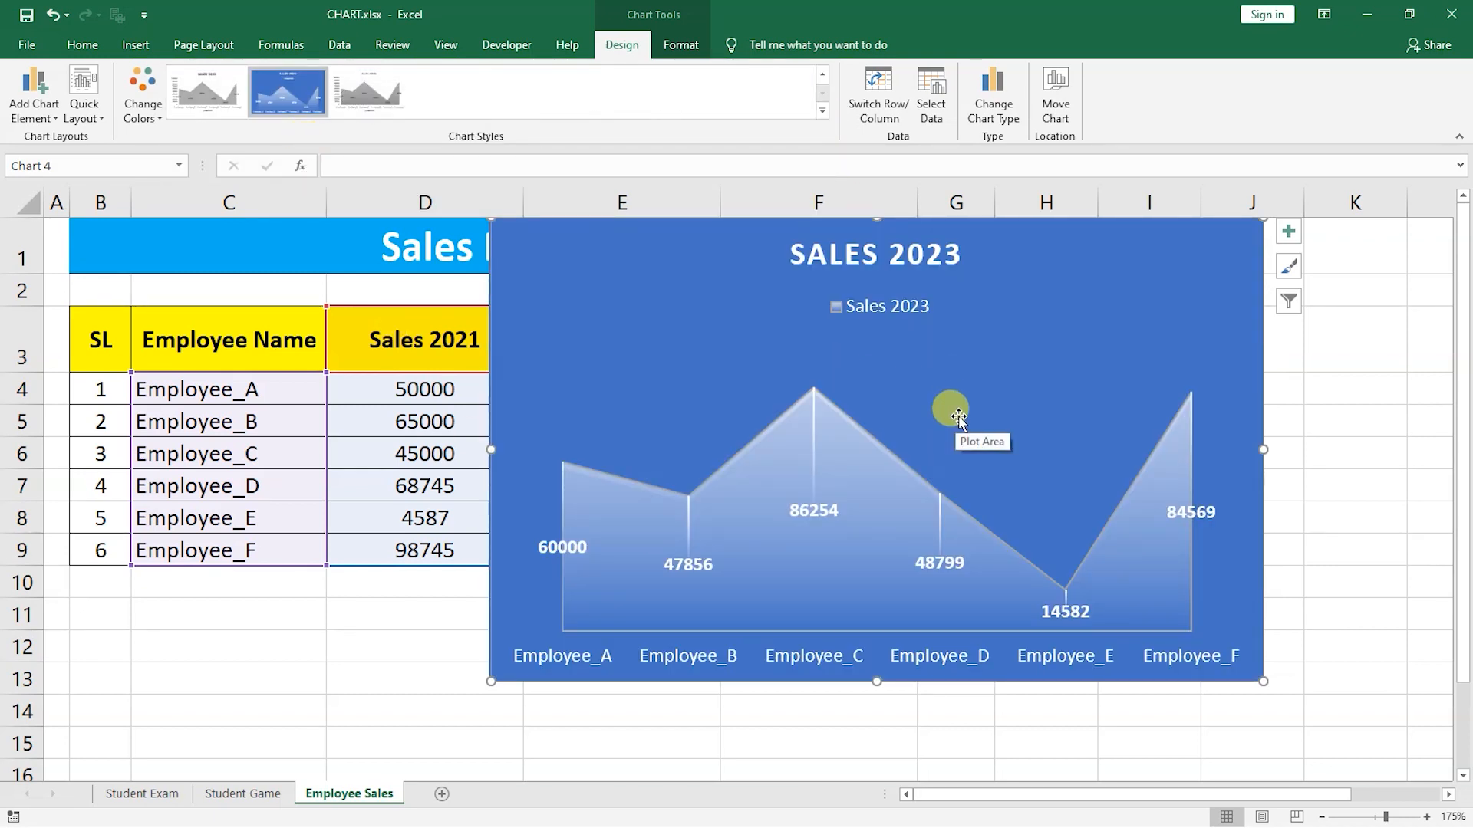
Move the area chart beside the sales table and shrink it to fit columns G to L.
left_click_drag(1118, 320, 1193, 346)
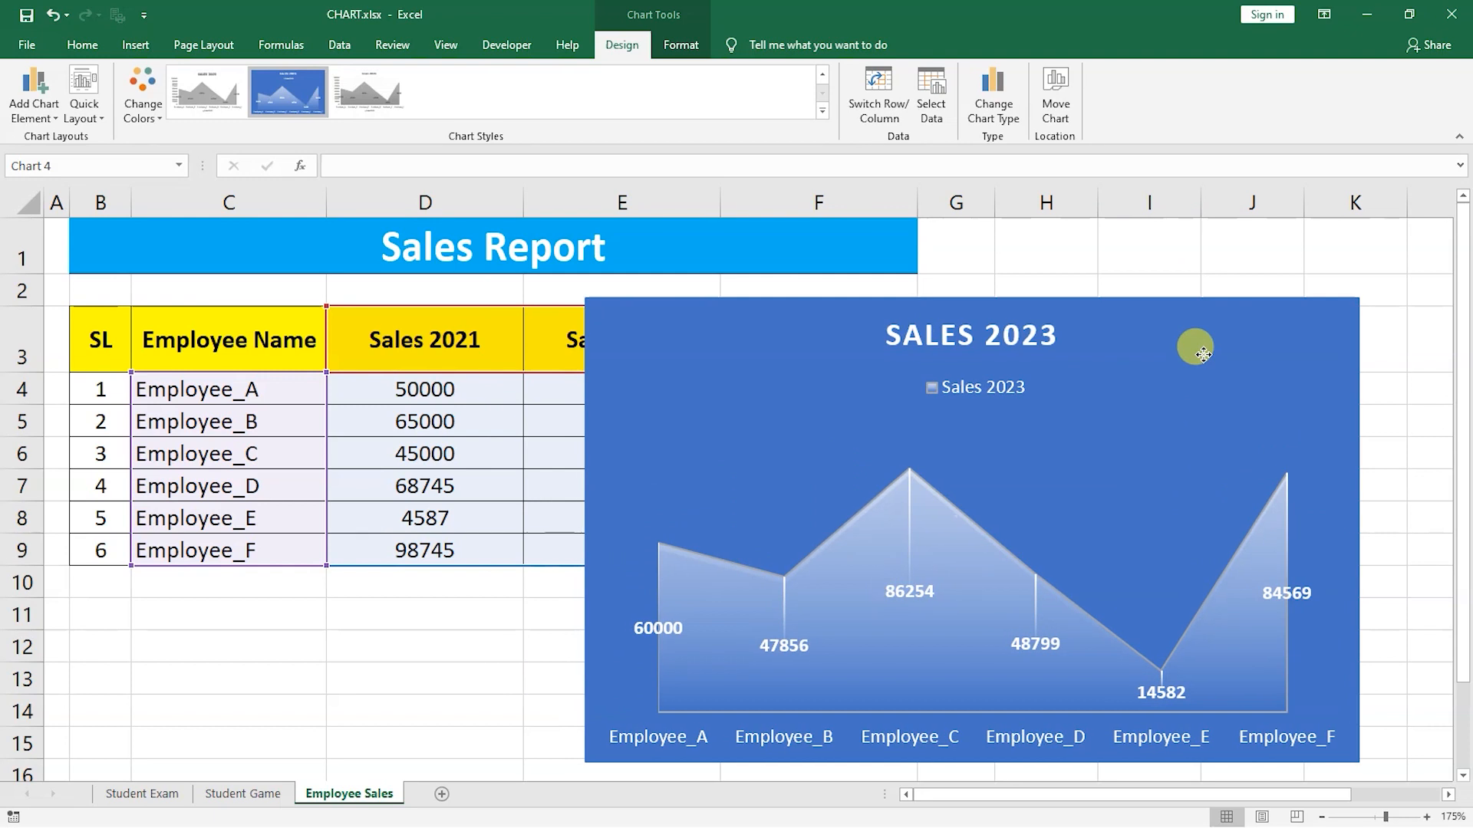
scroll(457, 391, "down", 2)
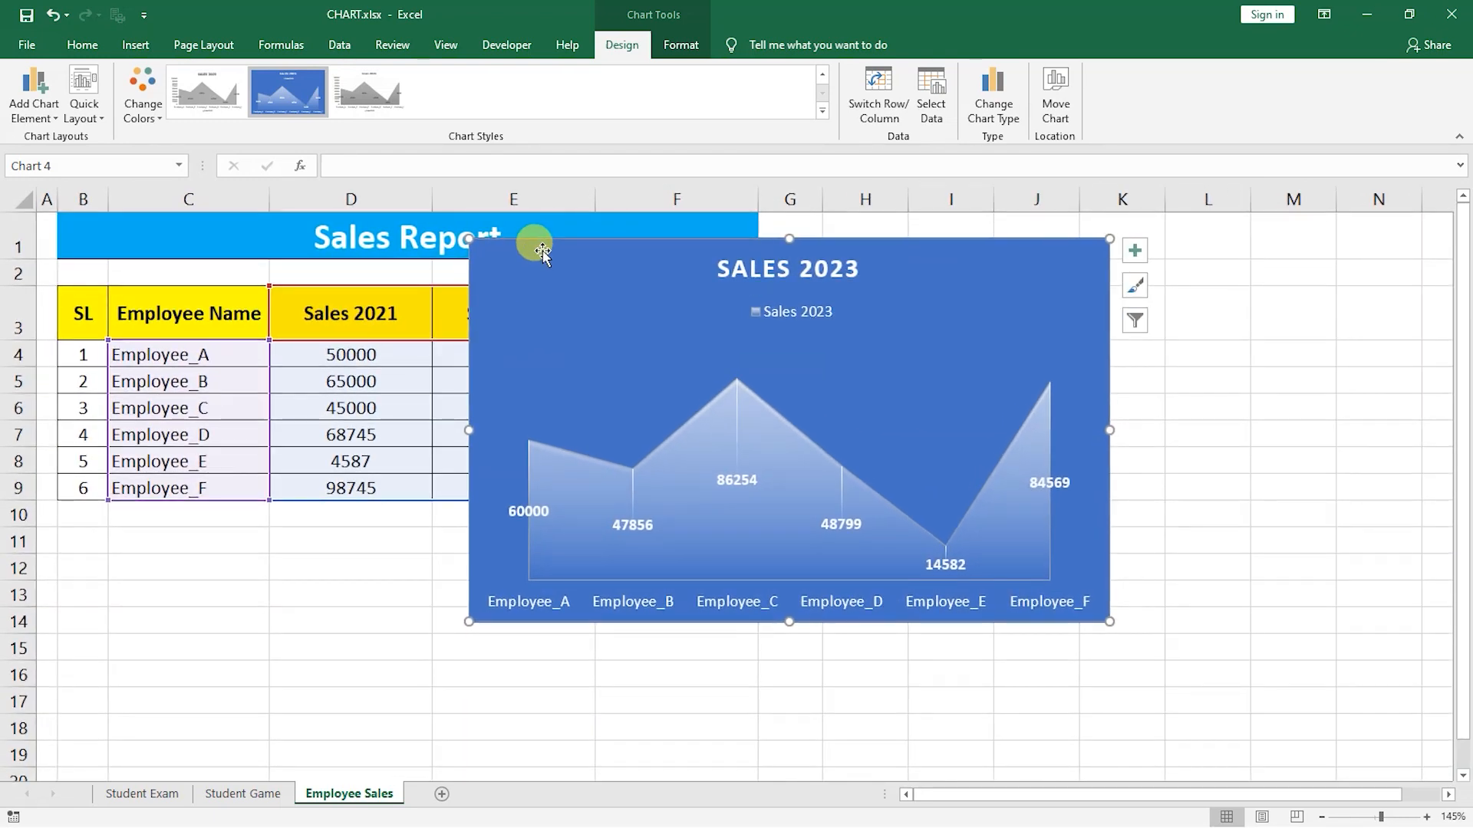
left_click_drag(528, 280, 833, 249)
left_click_drag(764, 508, 751, 511)
left_click_drag(815, 270, 825, 265)
left_click(610, 563)
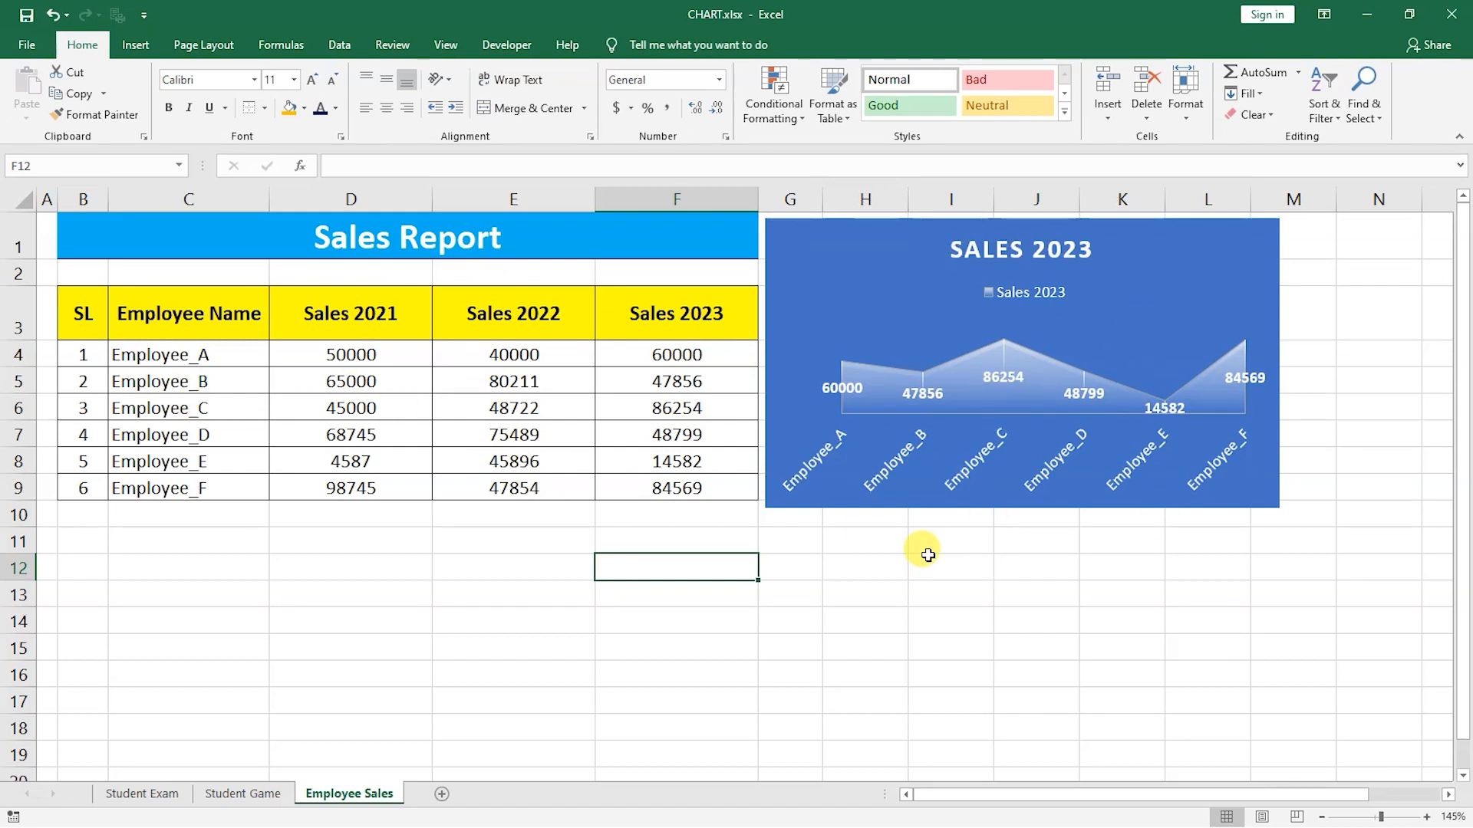
On the Student Game sheet, move and resize the line chart below the cricket score table.
key("ctrl+Page_Up")
left_click(816, 315)
left_click_drag(618, 254, 204, 408)
left_click_drag(617, 527, 796, 529)
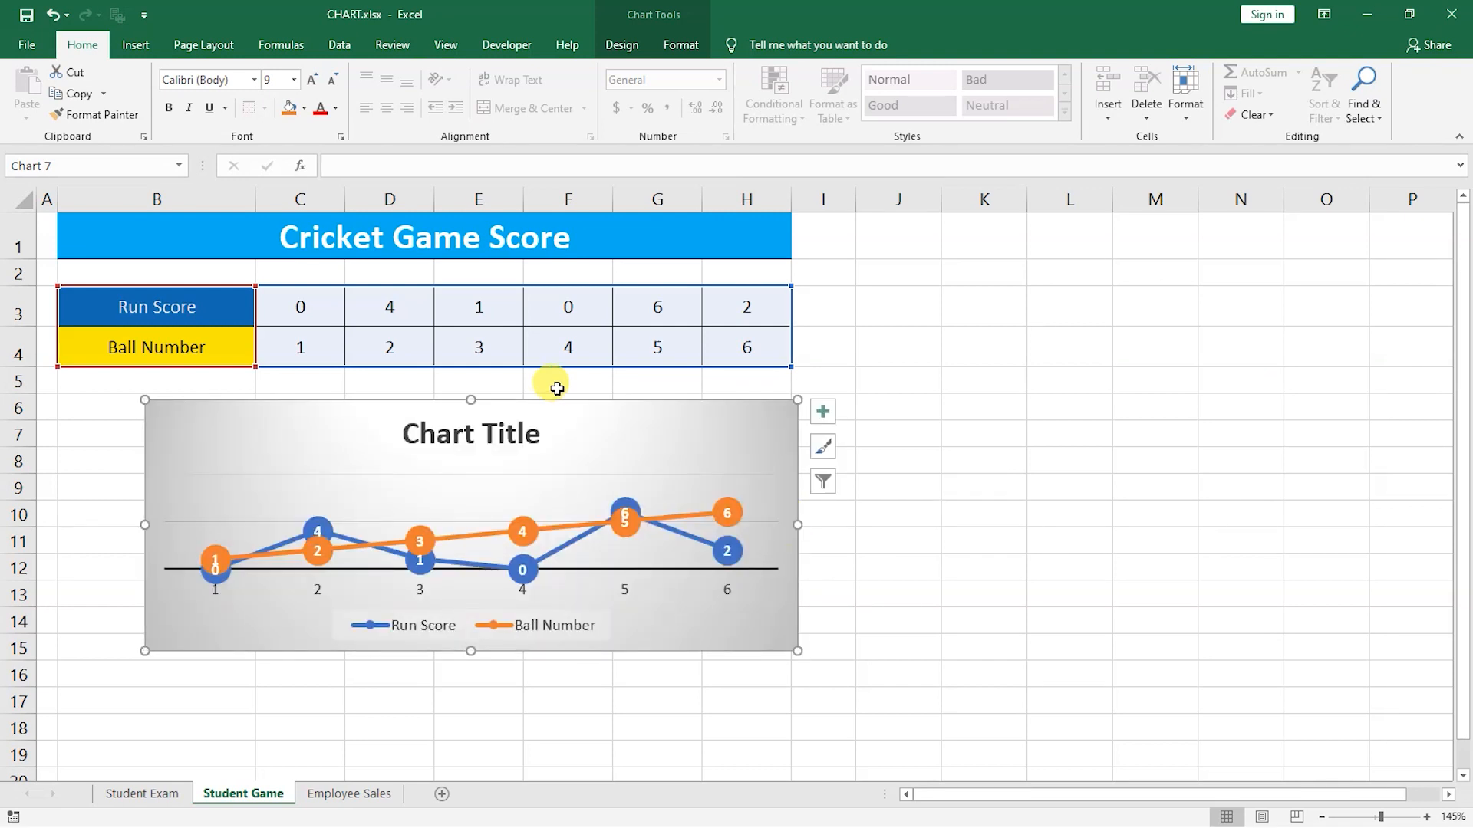
left_click_drag(583, 415, 576, 394)
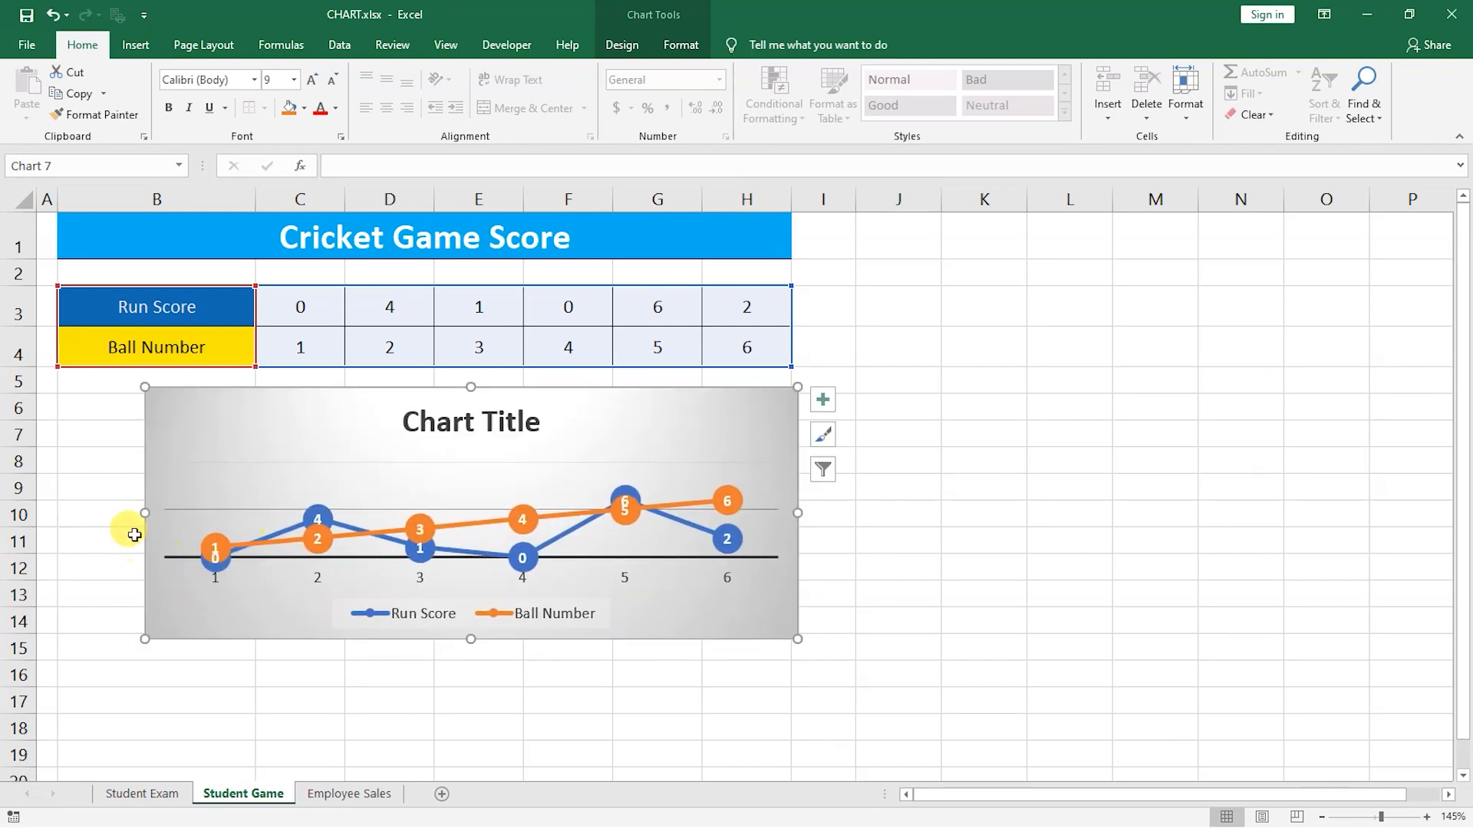
left_click_drag(146, 513, 253, 503)
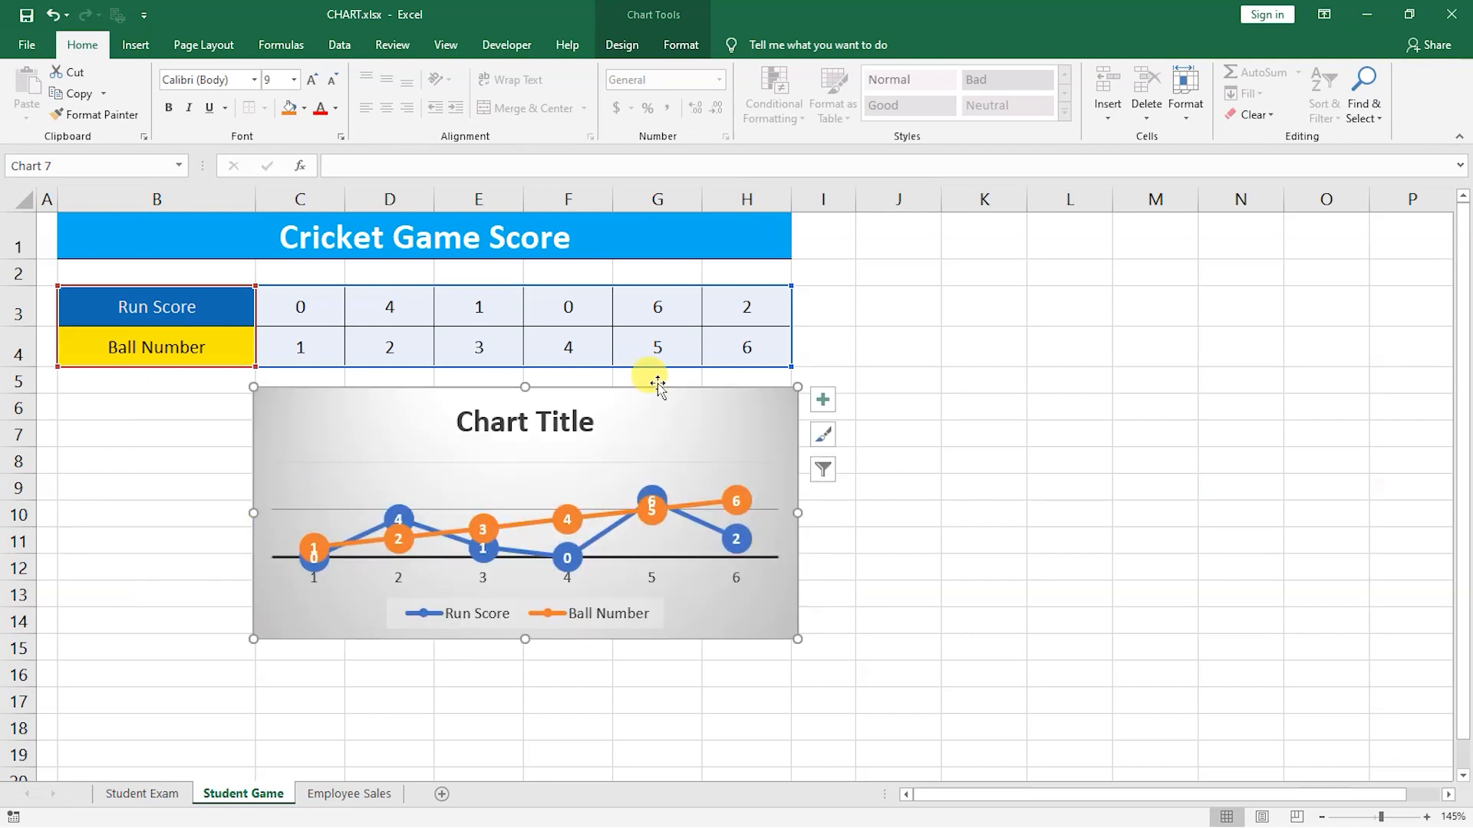
left_click(1074, 408)
On the Student Exam sheet, reposition the 3-D column chart to the right of the exam score table.
key("ctrl+Page_Up")
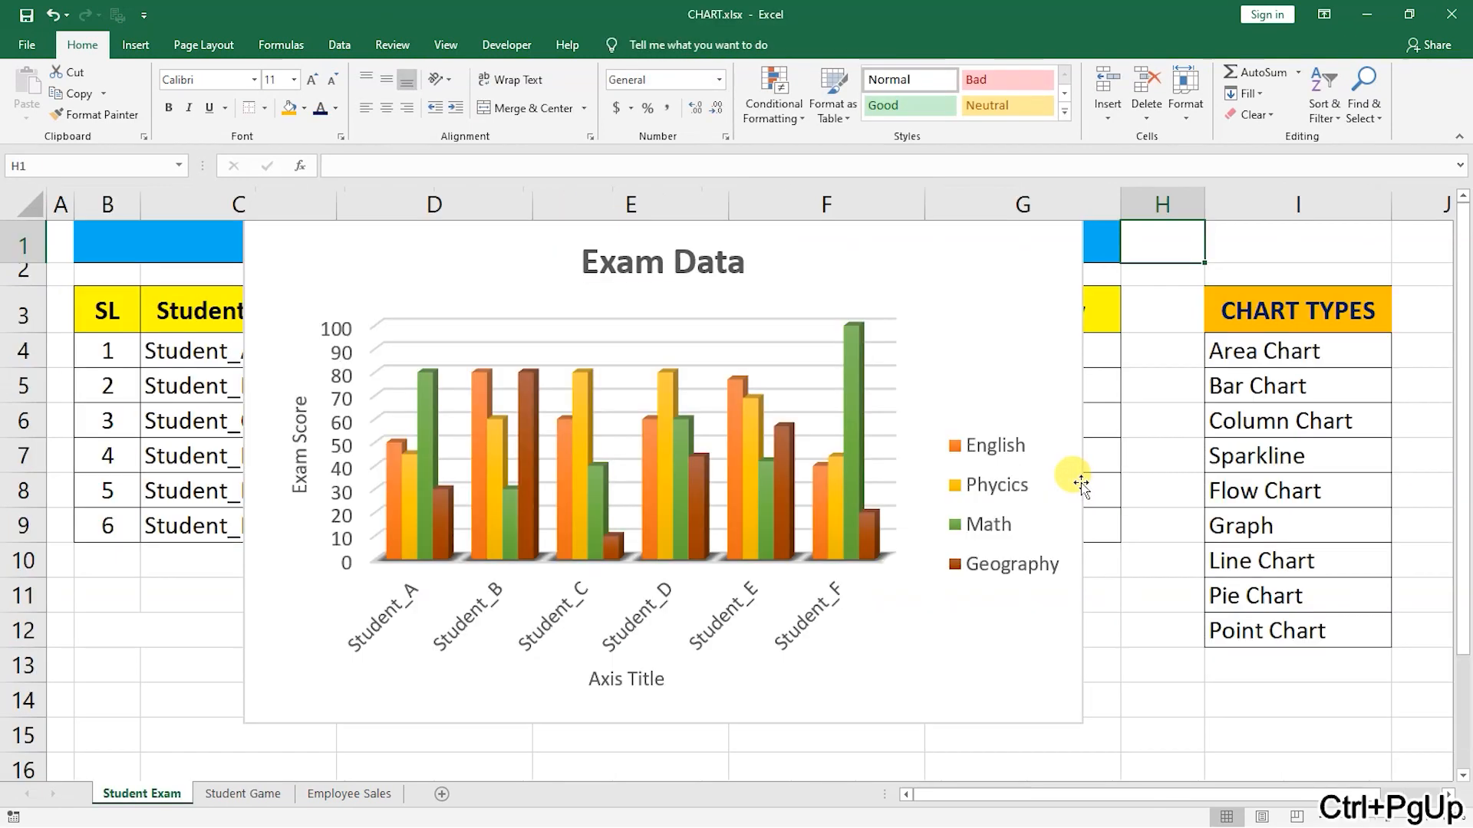
left_click(1029, 296)
scroll(1199, 363, "down", 3)
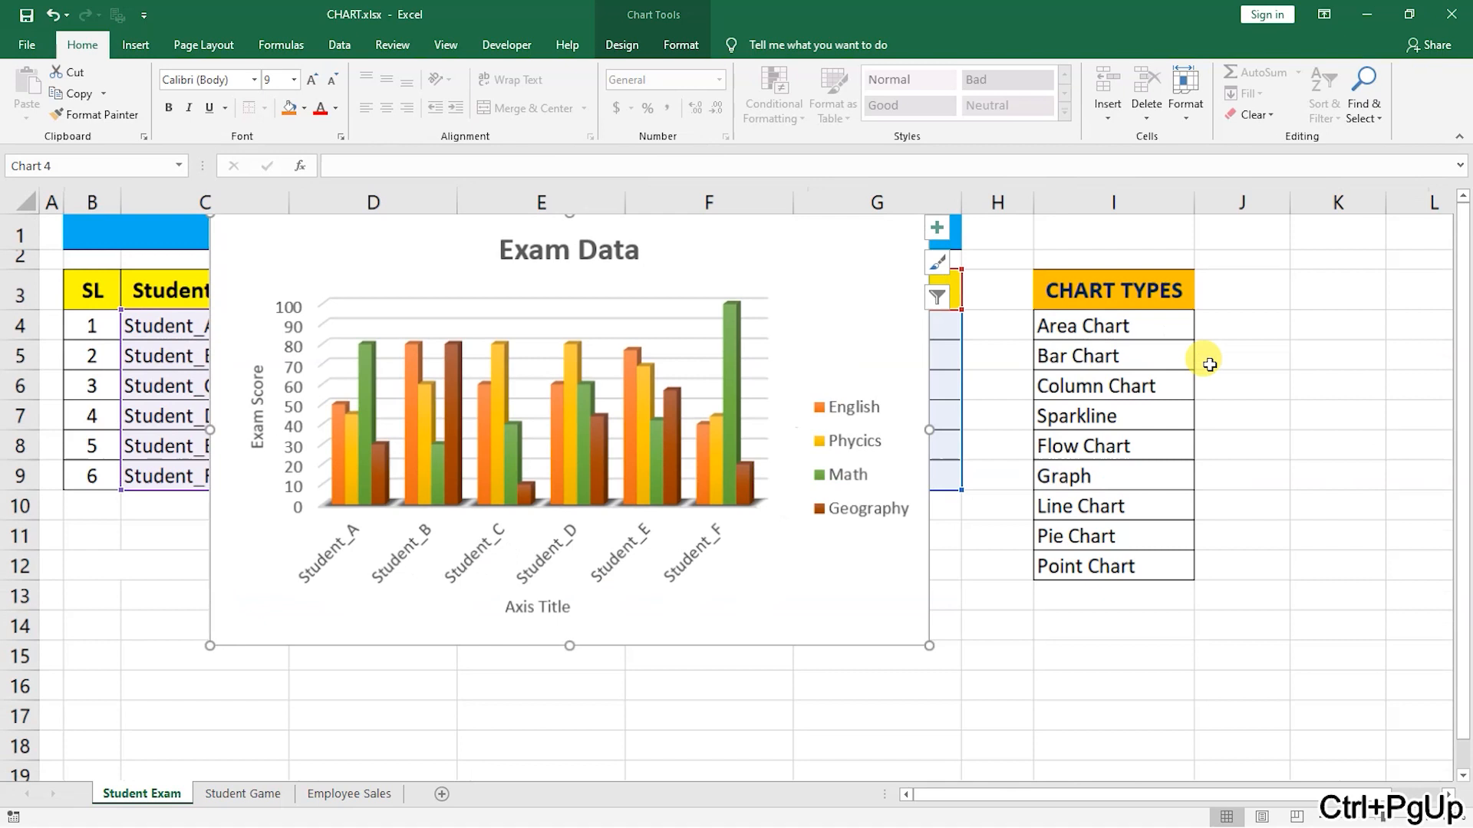
left_click_drag(723, 230, 701, 466)
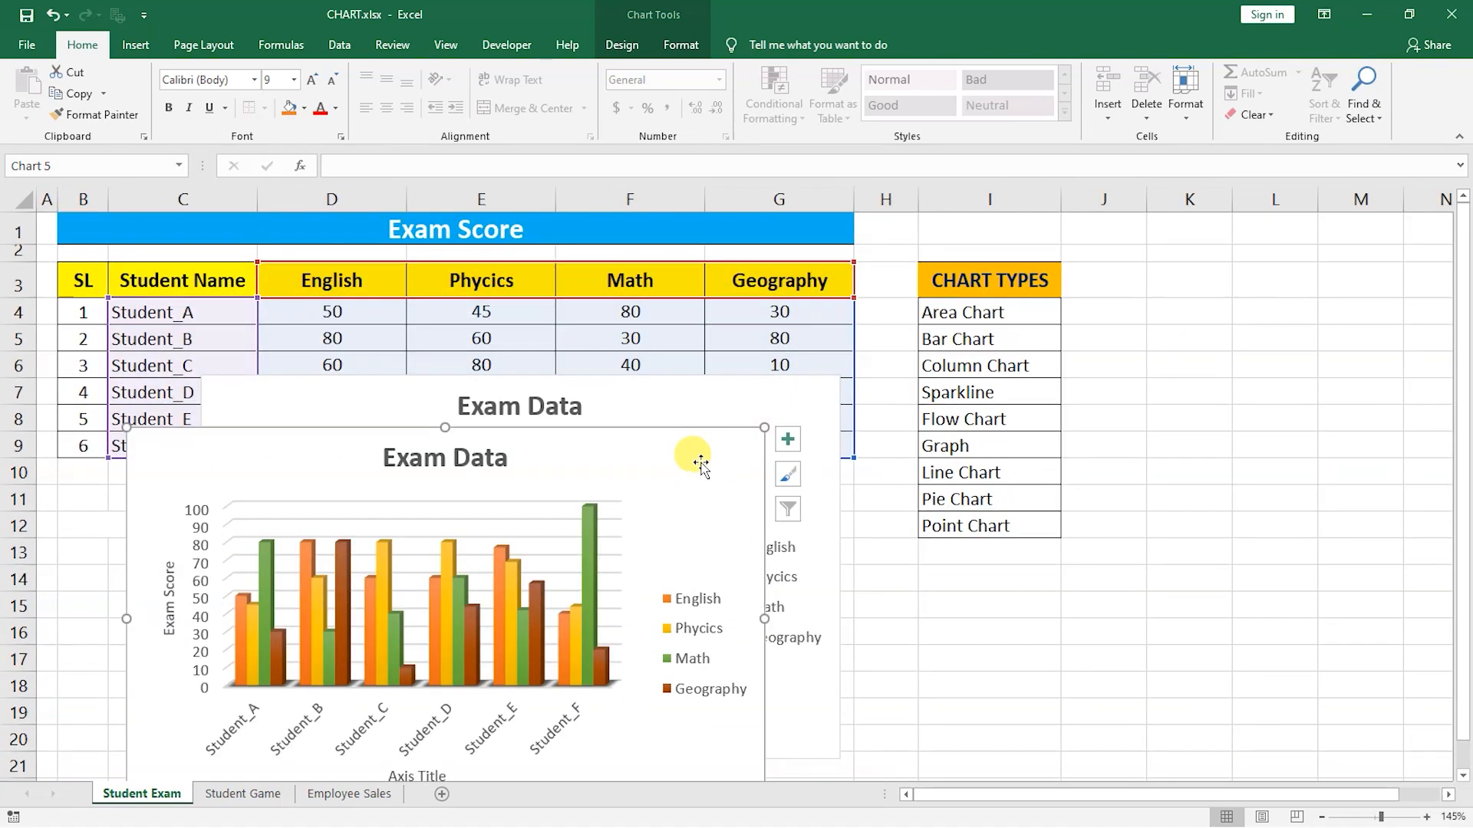
key("ctrl+z")
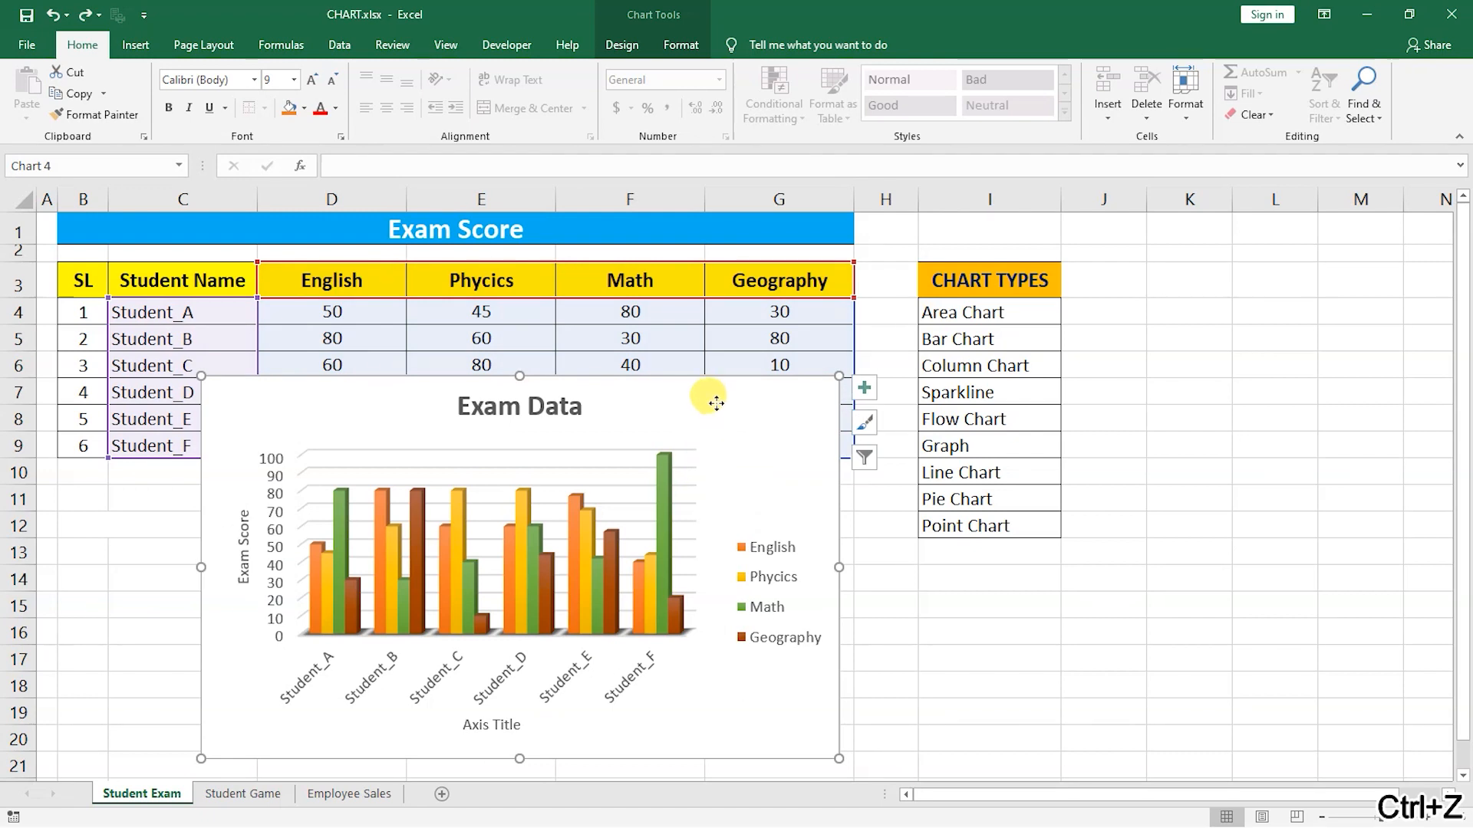
key("ctrl+z")
left_click_drag(1390, 247, 1377, 246)
left_click(760, 574)
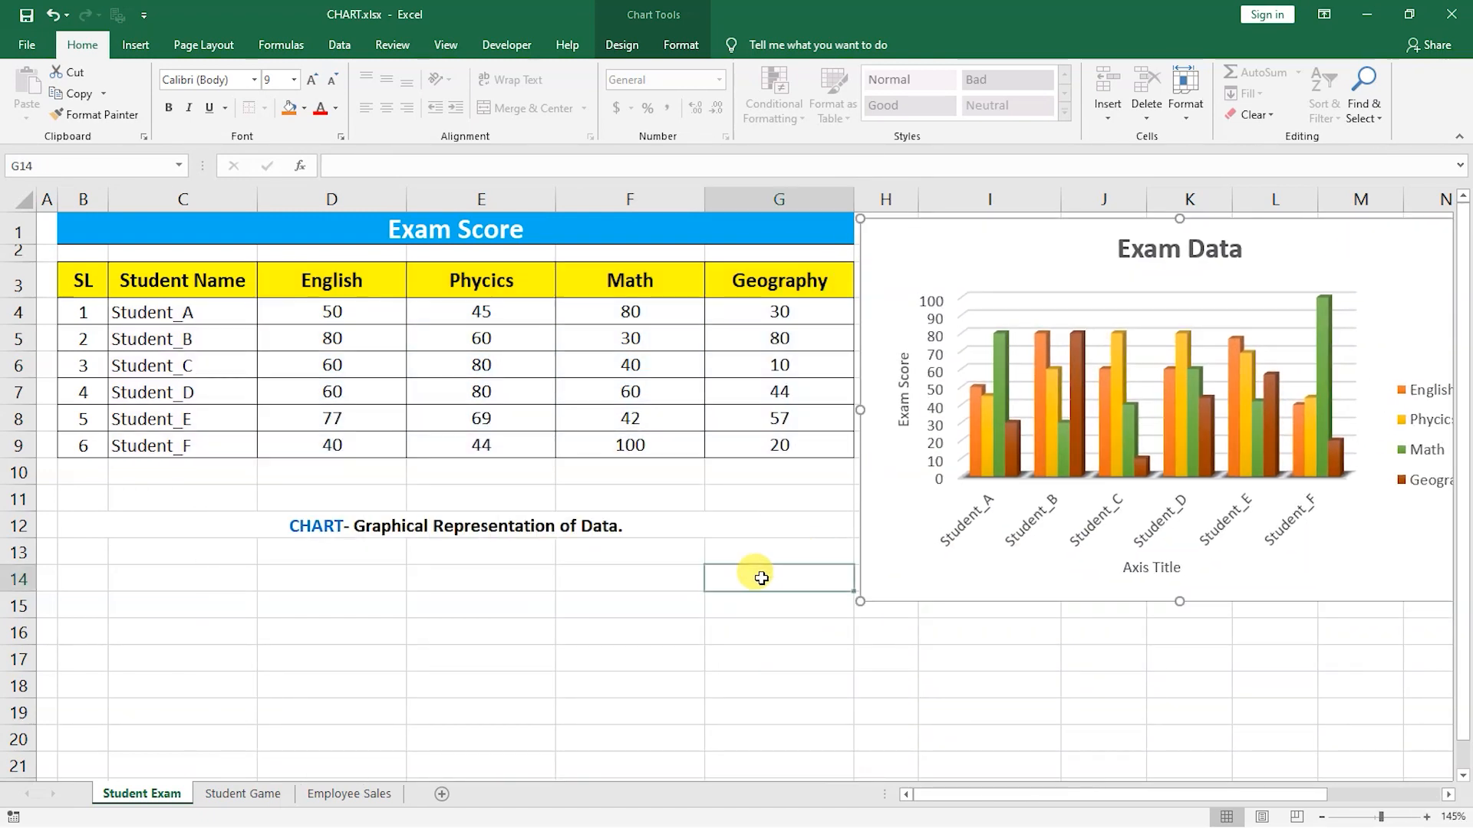